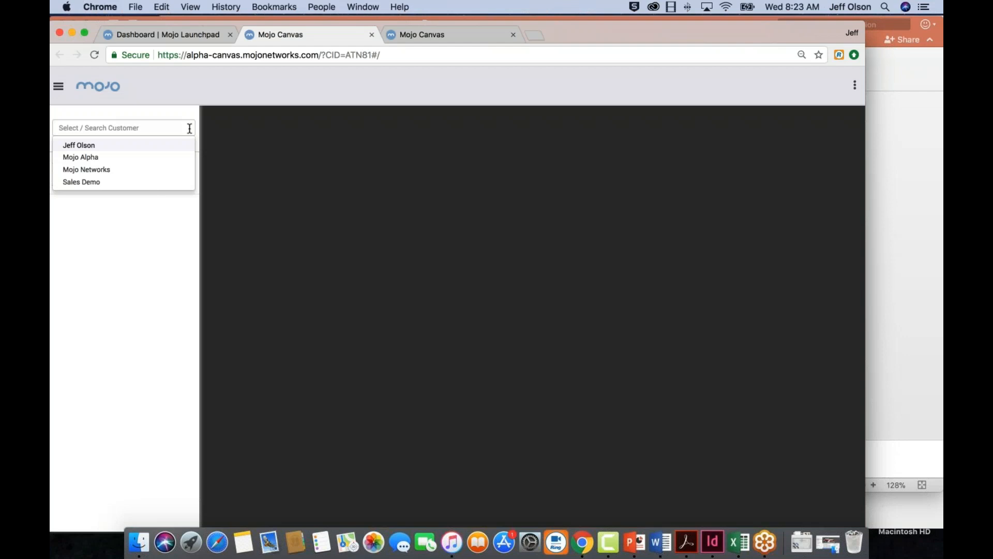
Select the account holder's own customer entry and expand the Guest Portal campaign in Pro Campaigns
{"action": "left_click", "coordinate": [140, 147]}
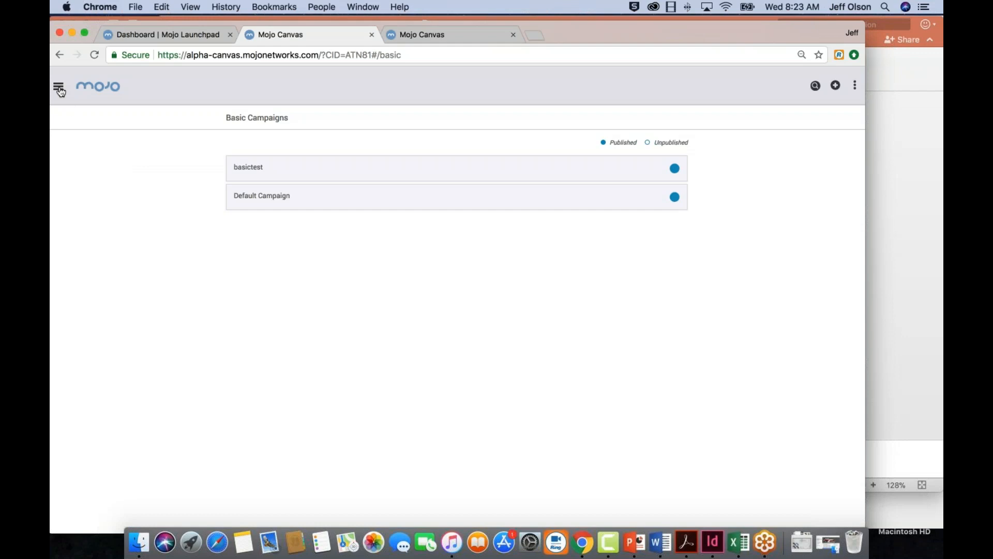
{"action": "left_click", "coordinate": [59, 88]}
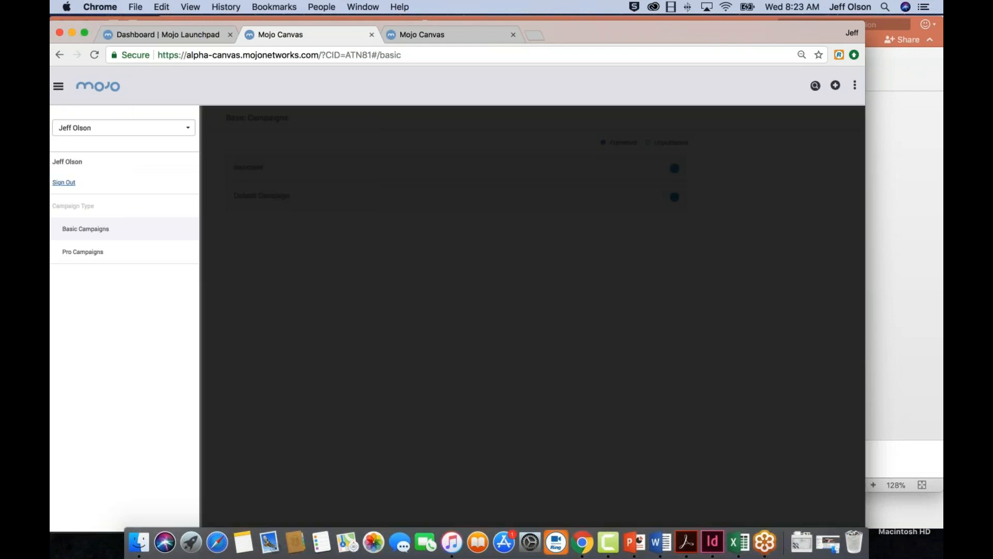
{"action": "left_click", "coordinate": [88, 252]}
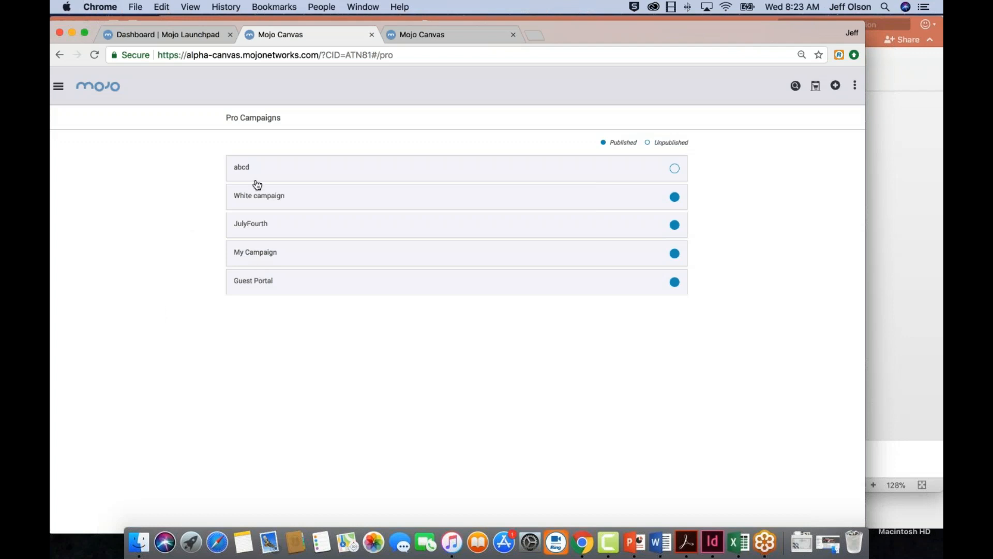
{"action": "left_click", "coordinate": [261, 283]}
{"action": "mouse_move", "coordinate": [317, 380]}
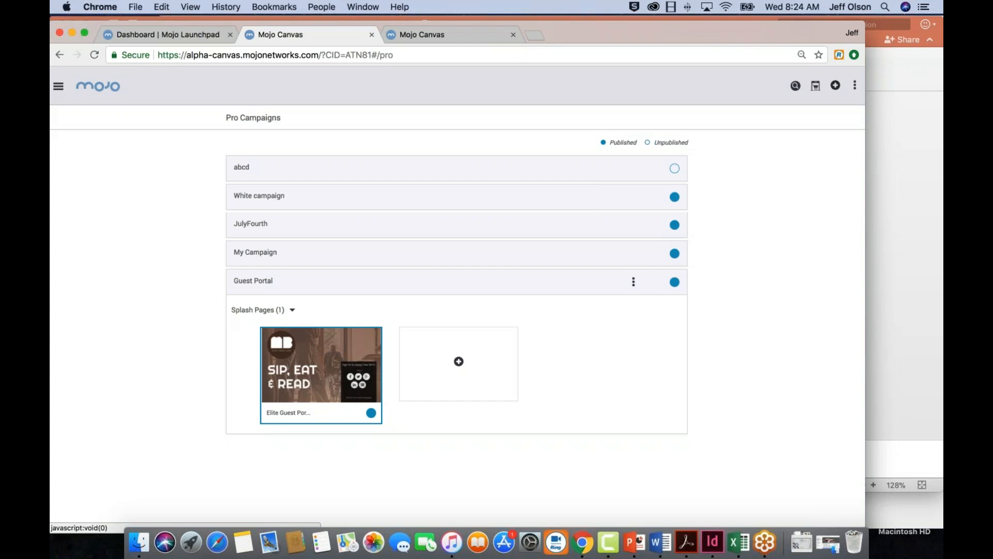
Add a new pro campaign named Main Campaign
{"action": "left_click", "coordinate": [836, 87]}
{"action": "left_click", "coordinate": [497, 151]}
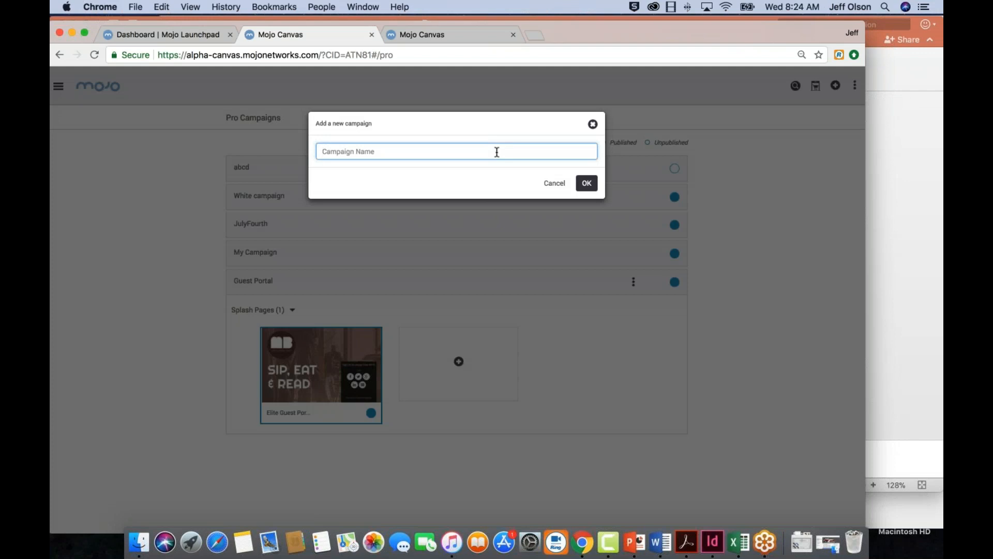
{"action": "type", "text": "Main Campaign"}
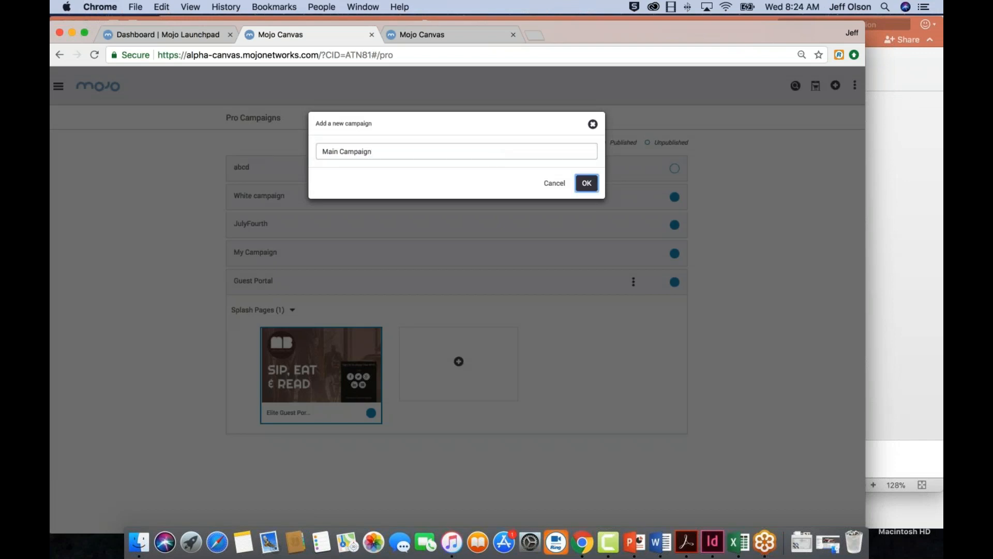
{"action": "left_click", "coordinate": [587, 183]}
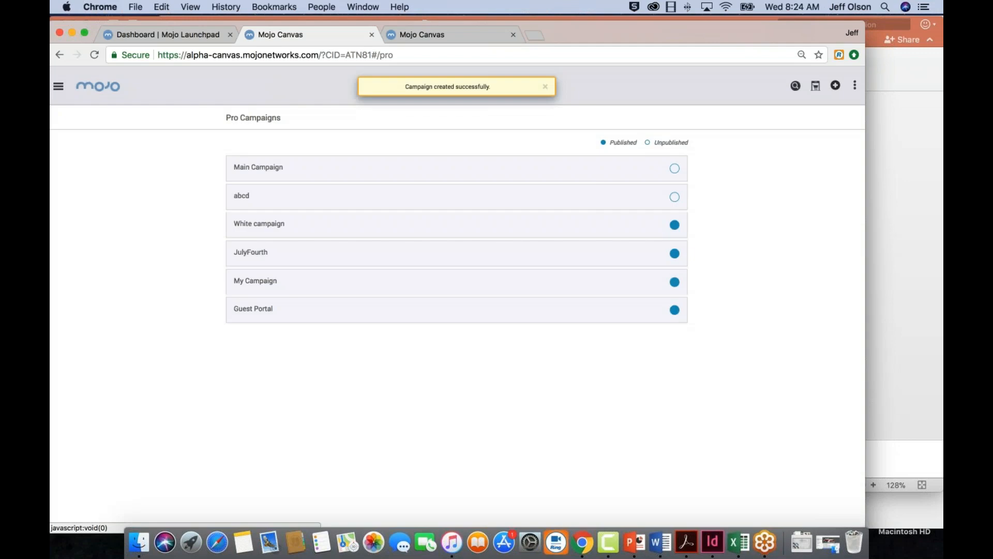
Expand Main Campaign, check its available content types, and start adding a new splash page
{"action": "left_click", "coordinate": [275, 167]}
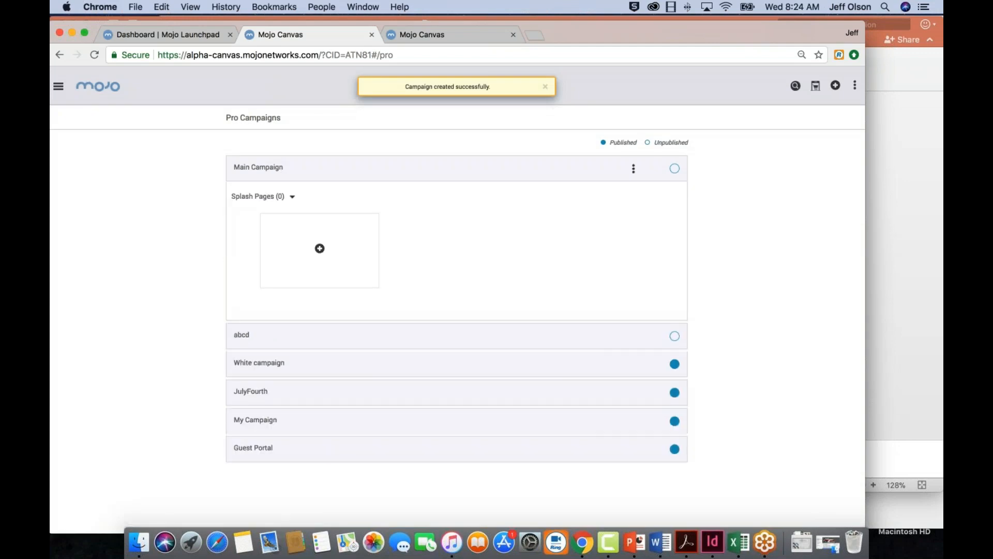
{"action": "left_click", "coordinate": [293, 197]}
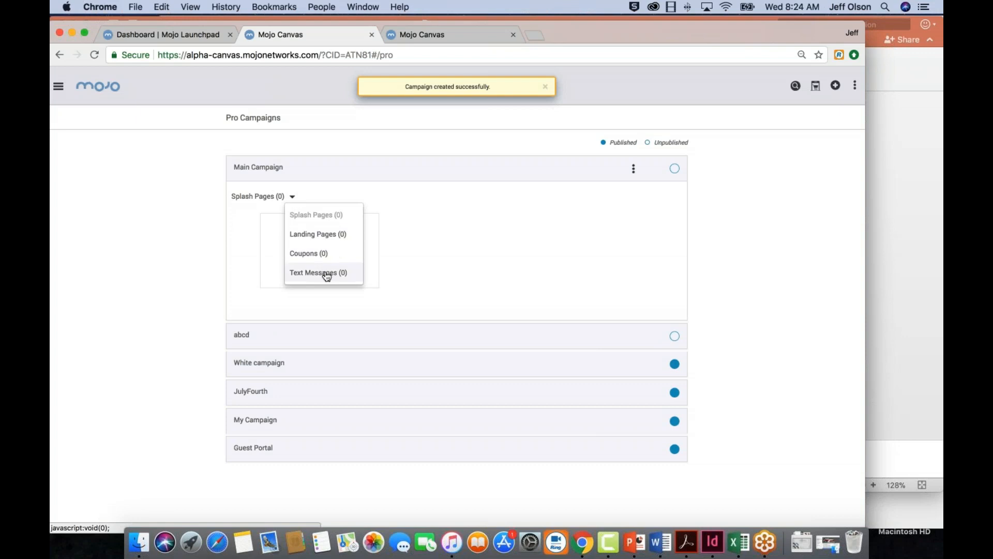
{"action": "left_click", "coordinate": [438, 231]}
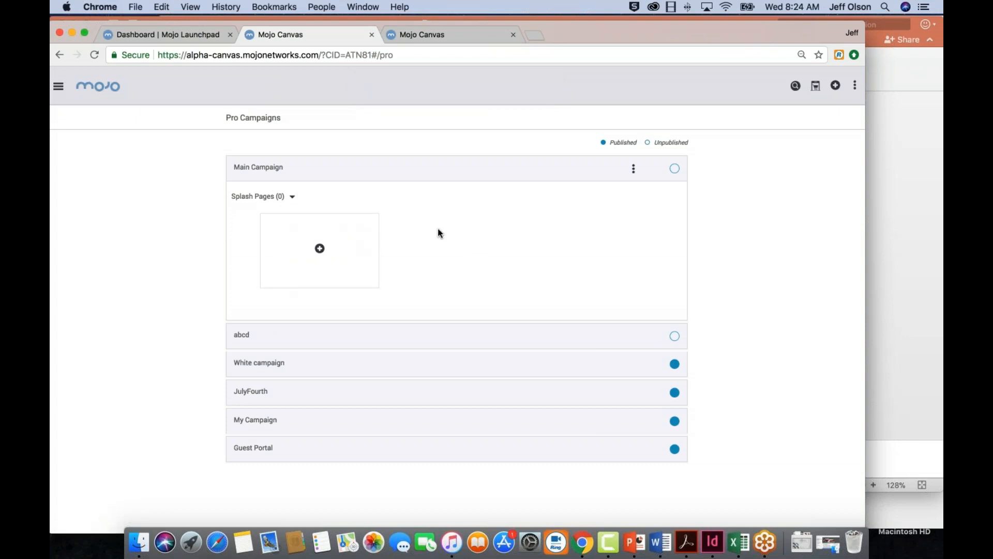
{"action": "left_click", "coordinate": [320, 249]}
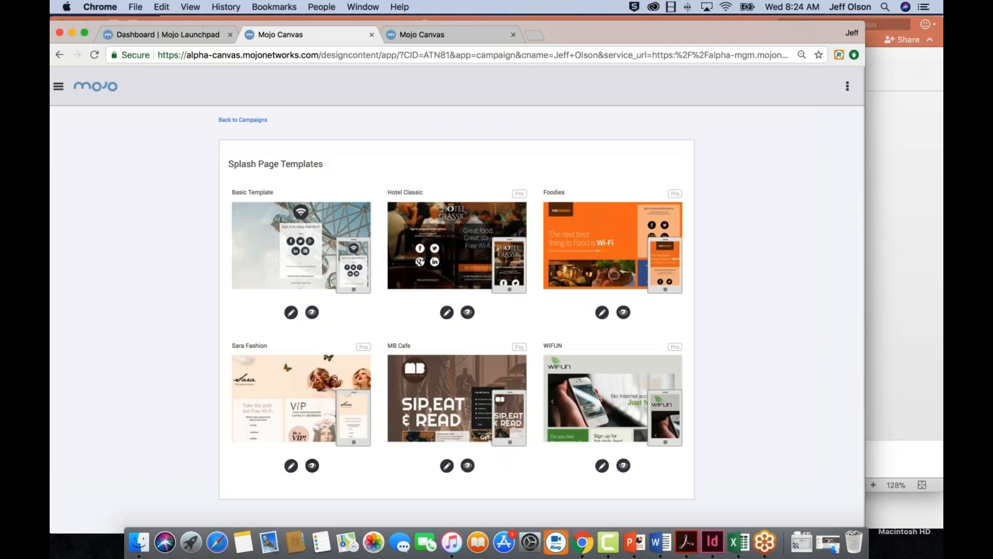
Preview the Sara Fashion splash page template in mobile and desktop layouts, and return to the template gallery
{"action": "left_click", "coordinate": [313, 466]}
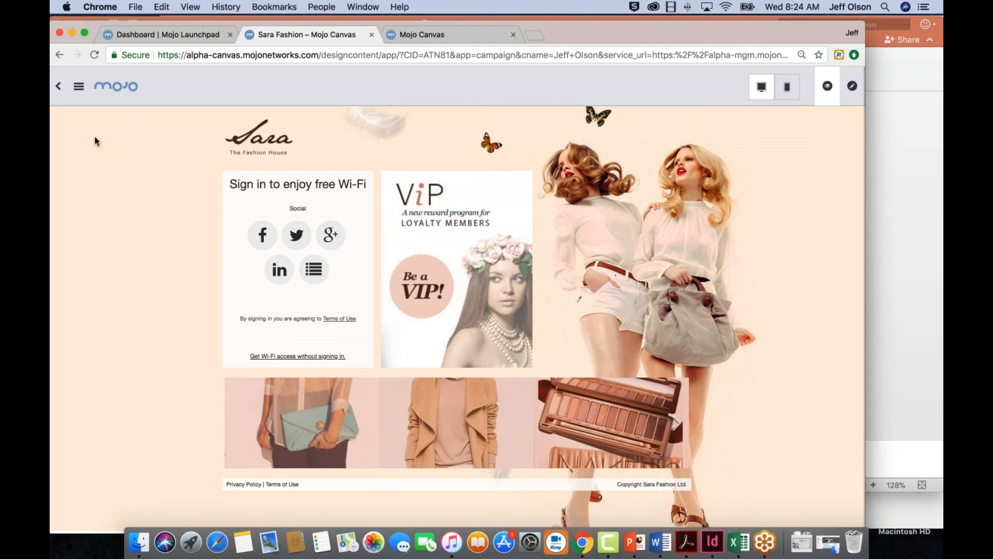
{"action": "left_click", "coordinate": [786, 91]}
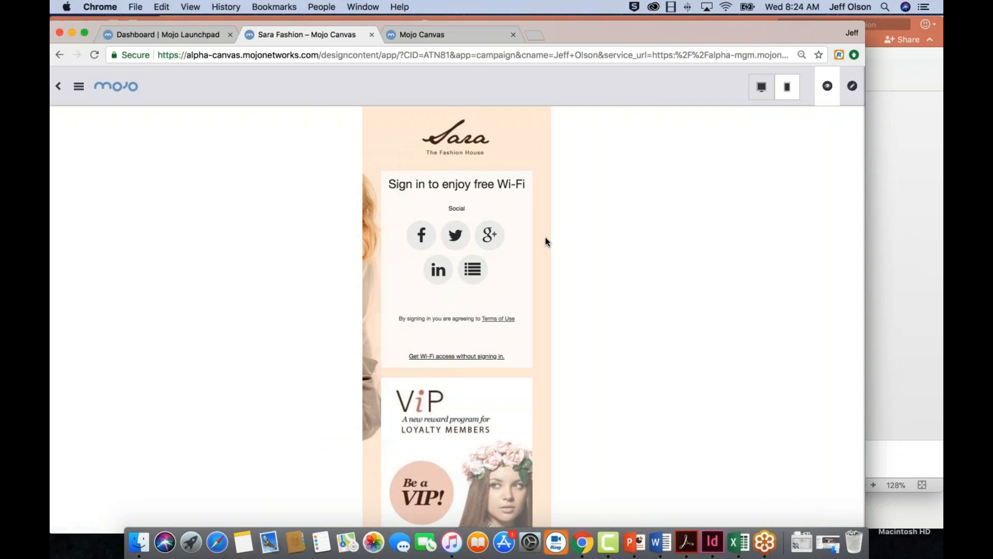
{"action": "scroll", "coordinate": [543, 242], "scroll_direction": "down", "scroll_amount": 5}
{"action": "scroll", "coordinate": [539, 243], "scroll_direction": "up", "scroll_amount": 5}
{"action": "scroll", "coordinate": [541, 243], "scroll_direction": "down", "scroll_amount": 5}
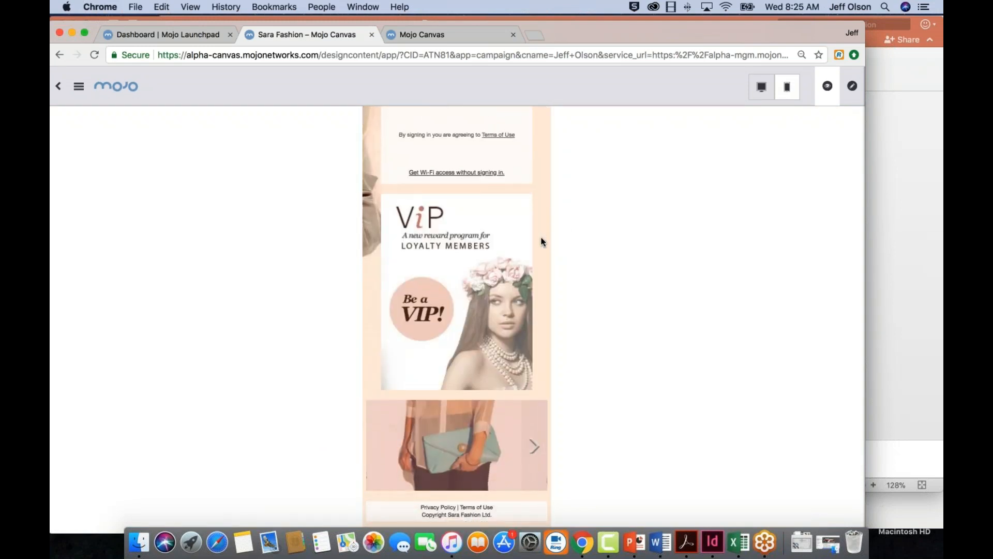
{"action": "scroll", "coordinate": [541, 241], "scroll_direction": "up", "scroll_amount": 5}
{"action": "scroll", "coordinate": [541, 241], "scroll_direction": "down", "scroll_amount": 4}
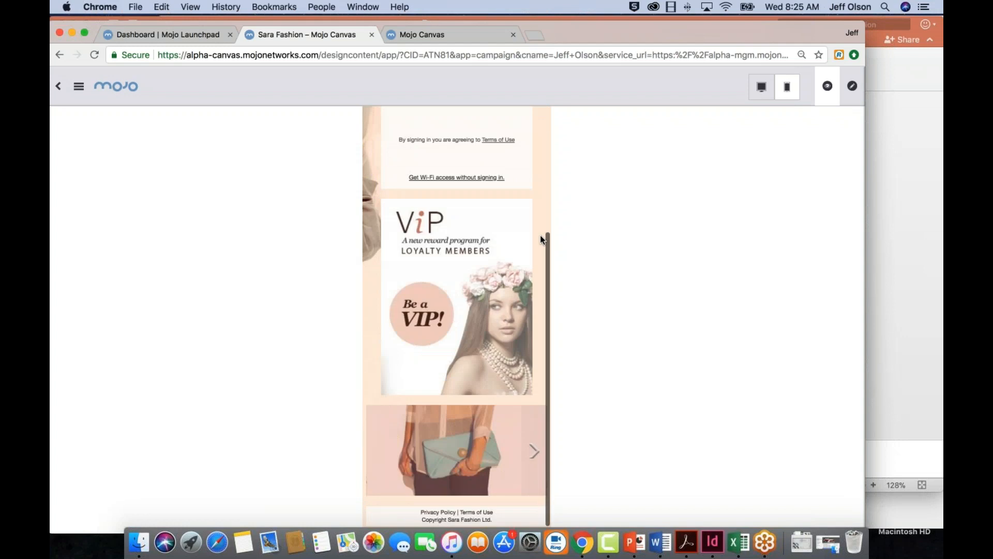
{"action": "scroll", "coordinate": [540, 239], "scroll_direction": "up", "scroll_amount": 5}
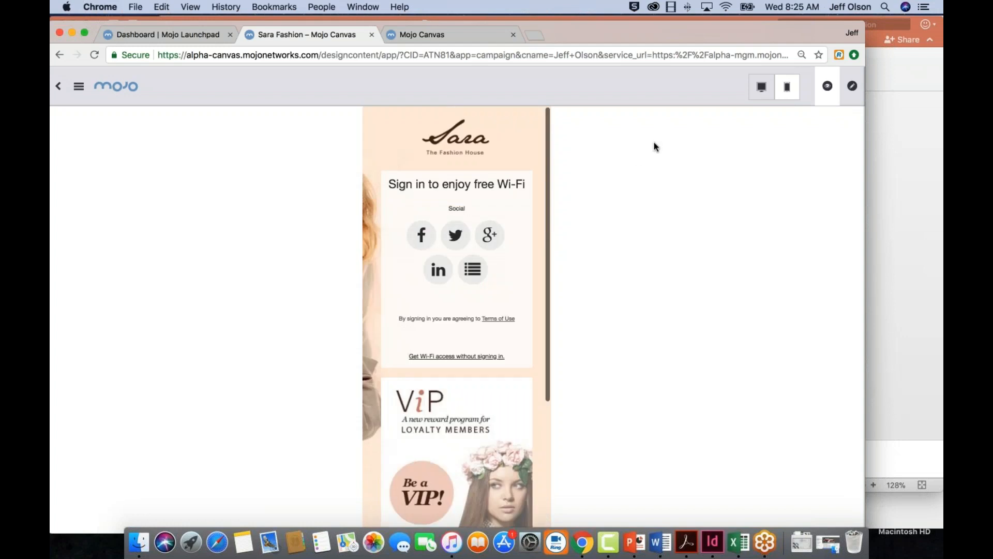
{"action": "left_click", "coordinate": [758, 88]}
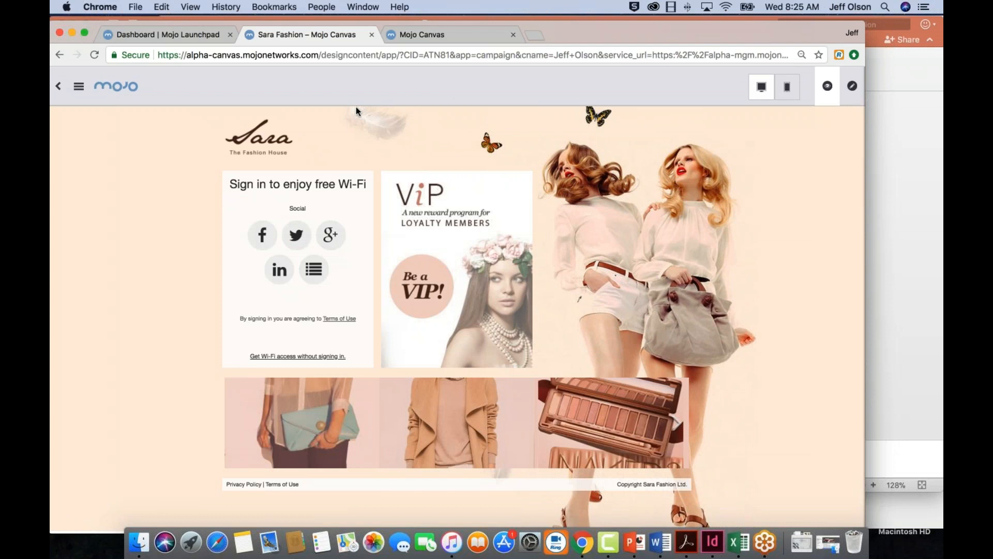
{"action": "left_click", "coordinate": [59, 86]}
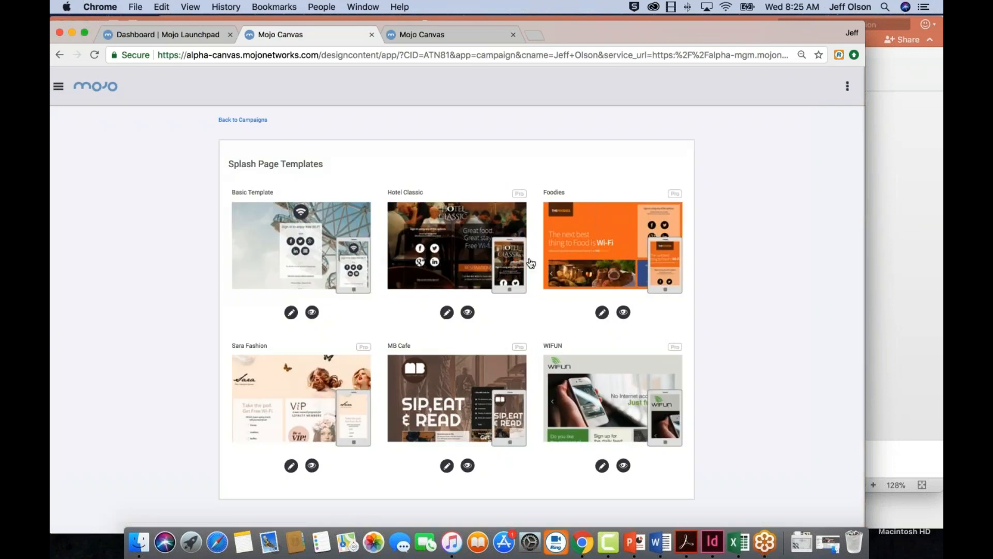
Preview the Foodies splash page template with its image carousel, open it for editing, and dismiss the Terms of Use alert
{"action": "left_click", "coordinate": [602, 245]}
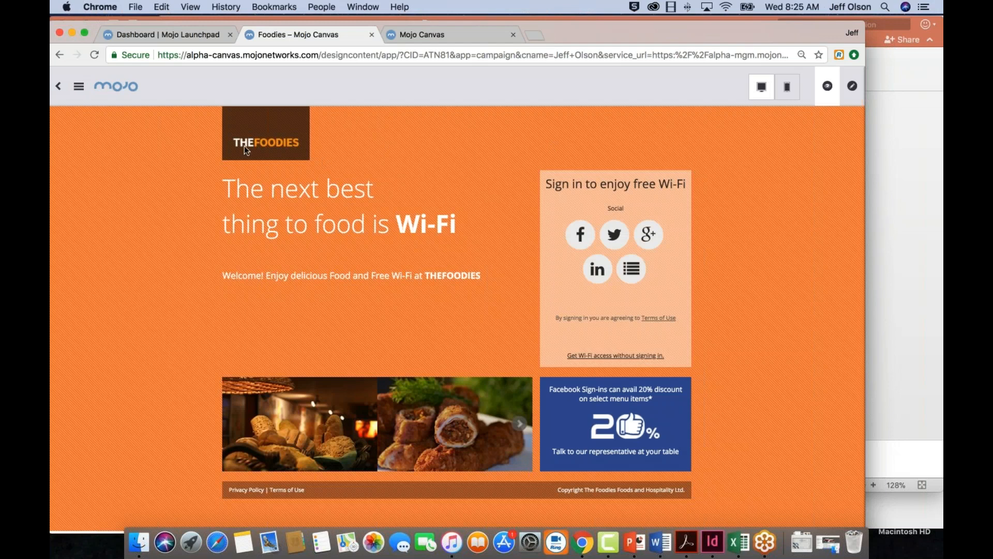
{"action": "left_click", "coordinate": [519, 424]}
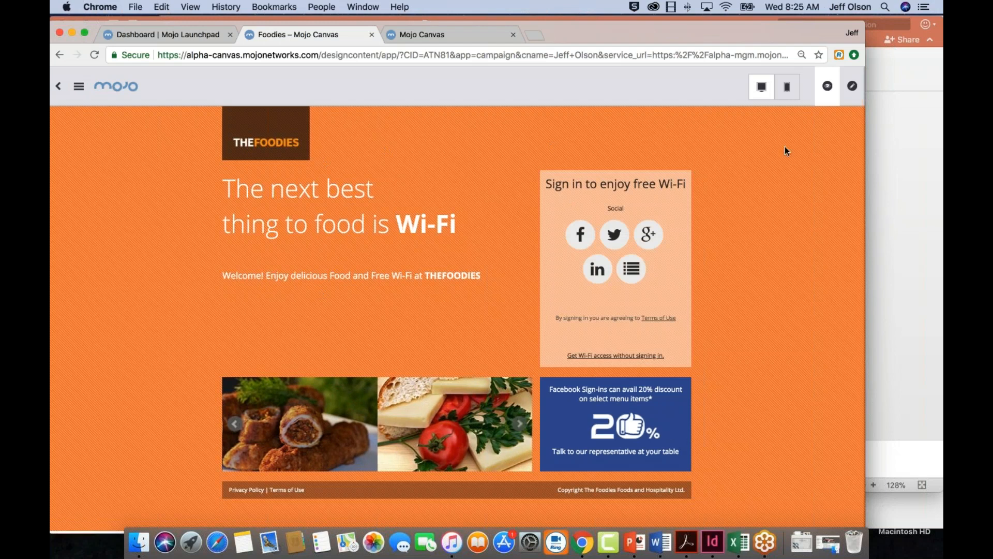
{"action": "left_click", "coordinate": [852, 87]}
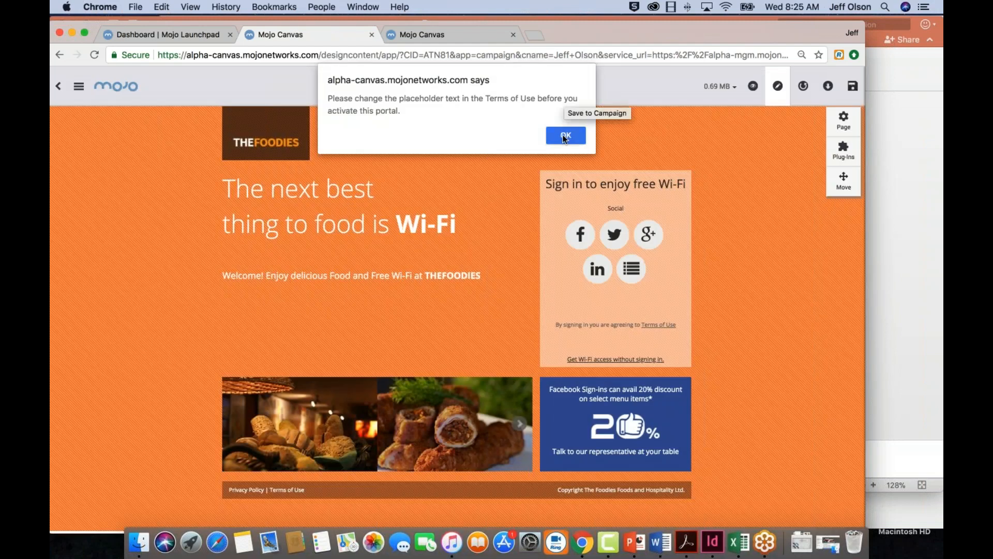
{"action": "left_click", "coordinate": [566, 135]}
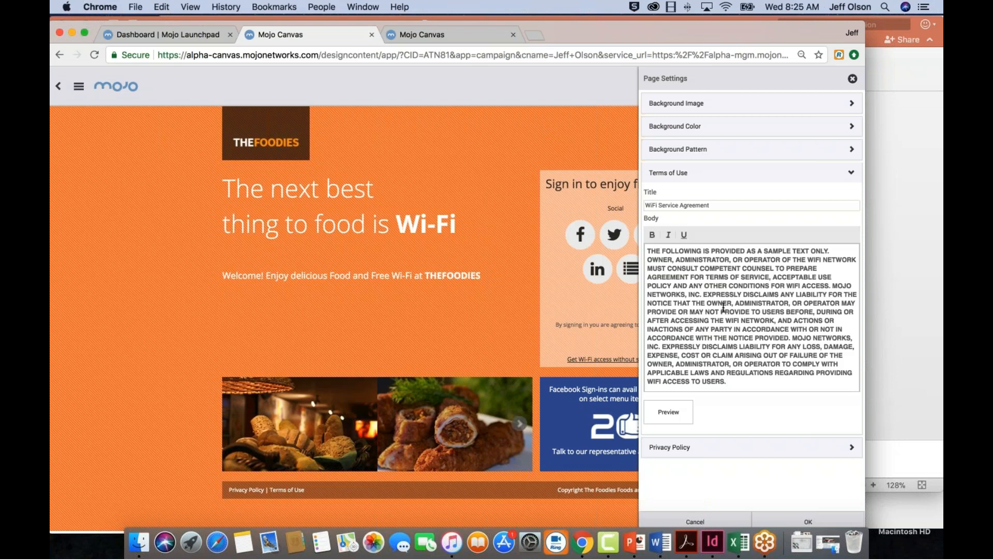
Look through the sample Terms of Use body and preview the WiFi Service Agreement
{"action": "scroll", "coordinate": [722, 320], "scroll_direction": "down", "scroll_amount": 5}
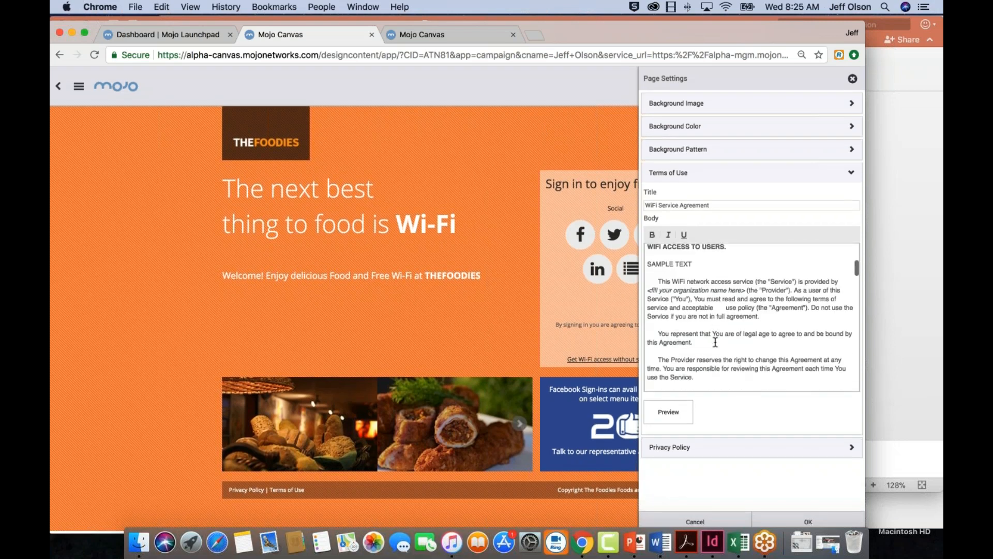
{"action": "scroll", "coordinate": [715, 342], "scroll_direction": "up", "scroll_amount": 5}
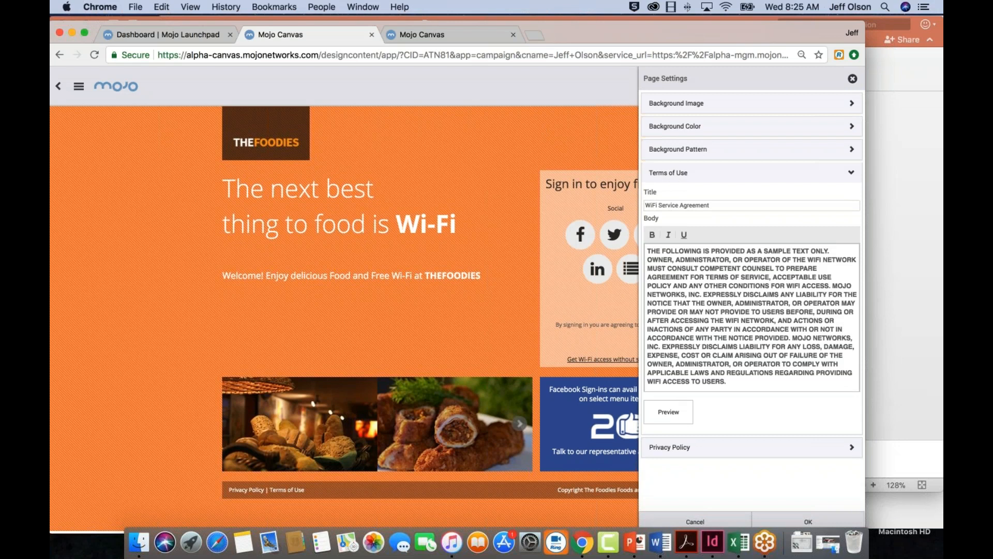
{"action": "left_click", "coordinate": [669, 411]}
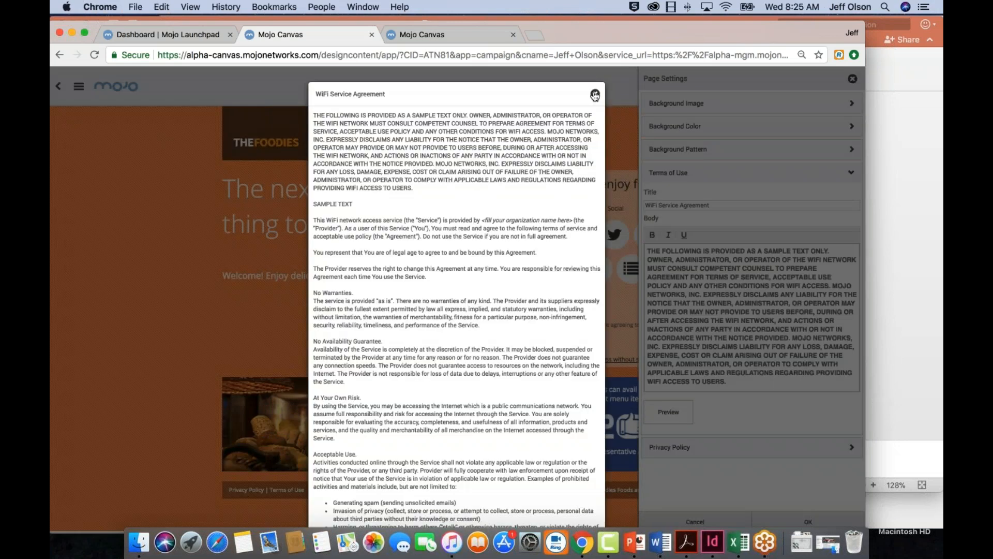
{"action": "left_click", "coordinate": [595, 95]}
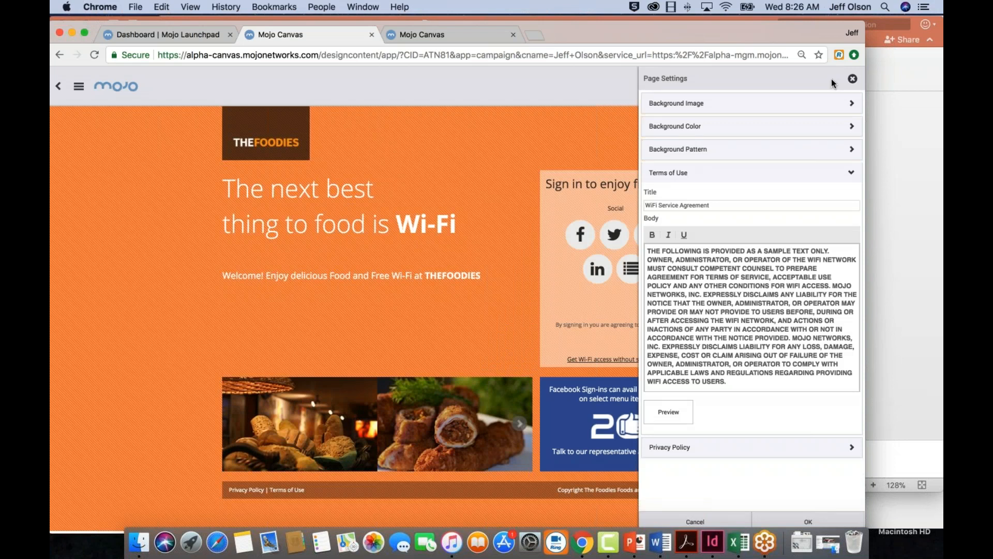
Upload Screen Shot 2018-06-15 at 9.54.41 AM.png as the page's background image and apply the page settings
{"action": "left_click", "coordinate": [852, 106]}
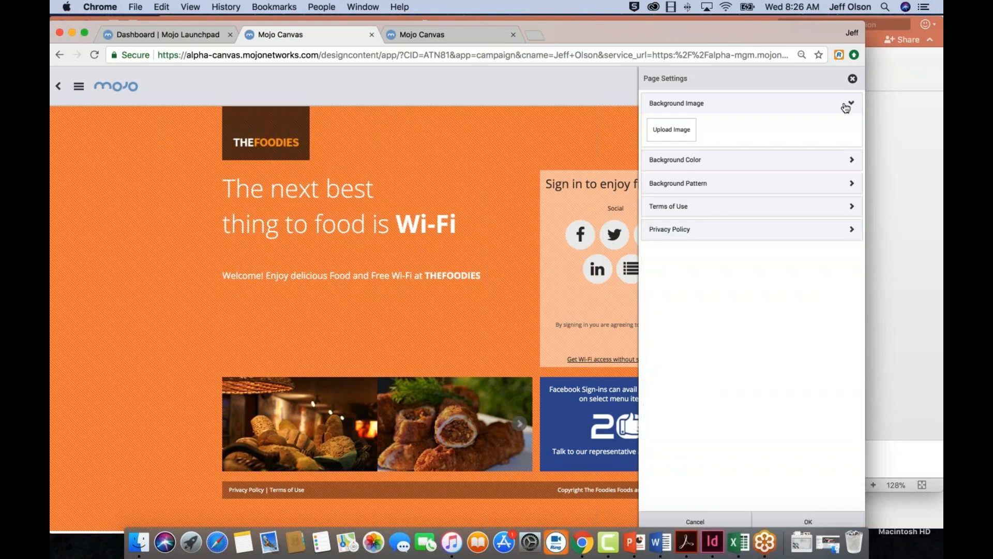
{"action": "left_click", "coordinate": [673, 130]}
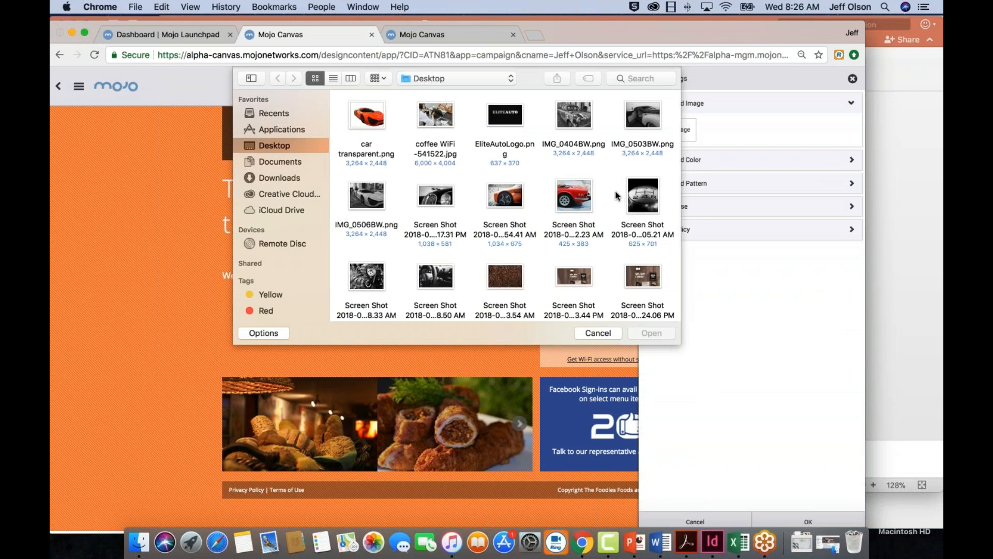
{"action": "left_click", "coordinate": [507, 201]}
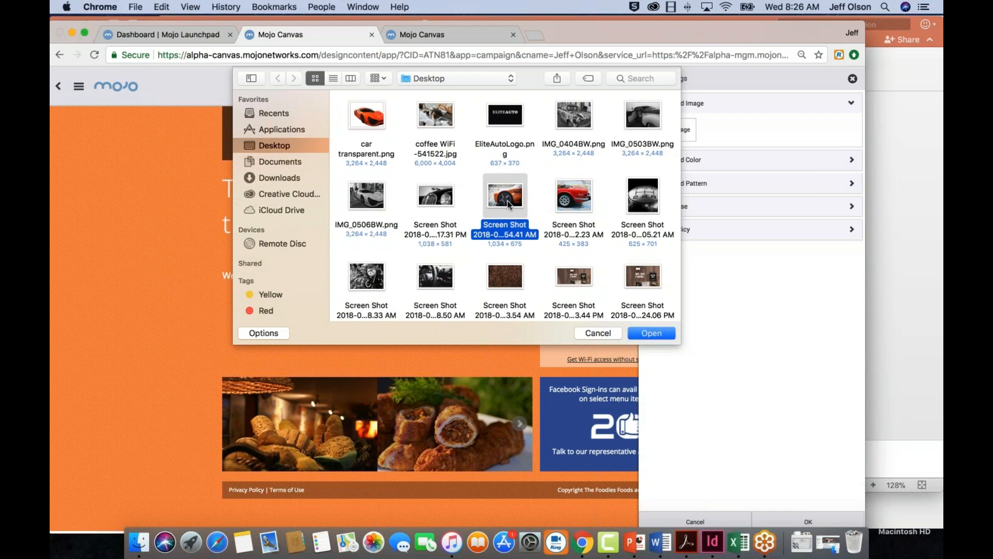
{"action": "left_click", "coordinate": [653, 333]}
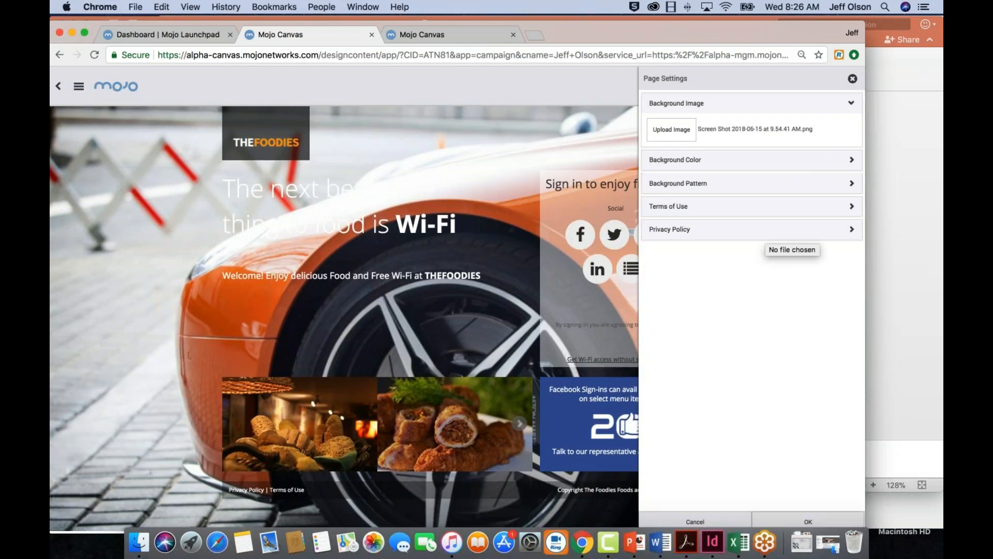
{"action": "left_click", "coordinate": [822, 515]}
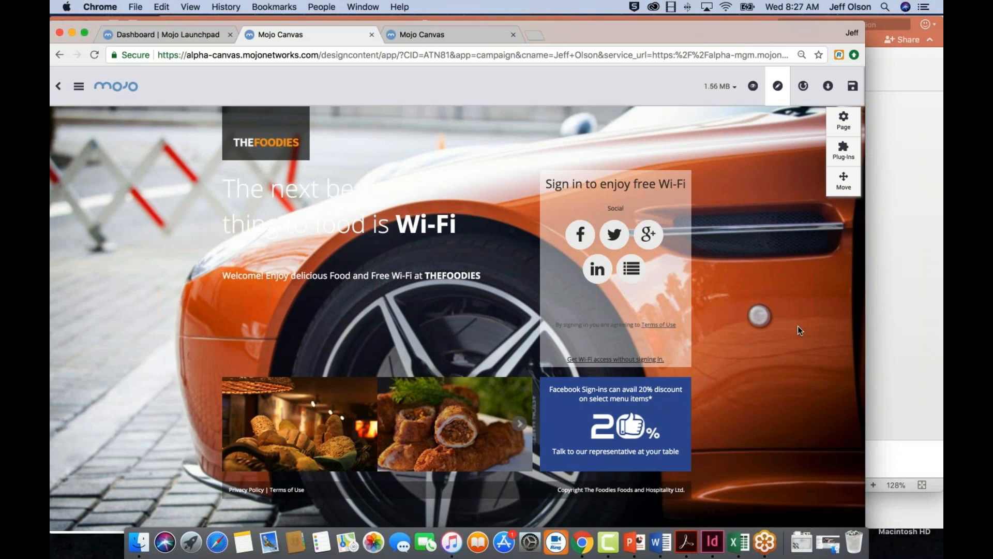
Try Screen Shot 2018-06-15 at 11.03.54 AM.png as the page's background image, and discard the change
{"action": "left_click", "coordinate": [849, 117]}
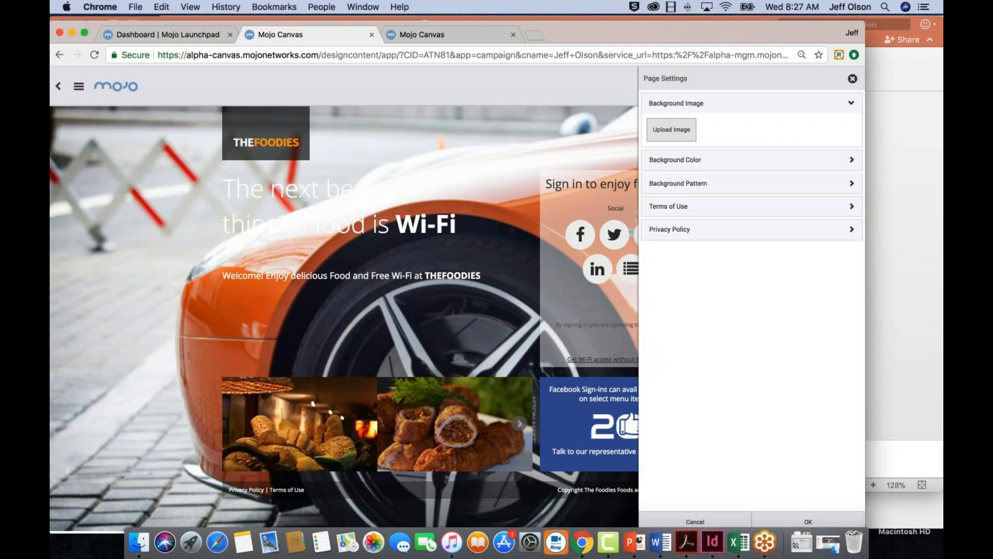
{"action": "left_click", "coordinate": [672, 130]}
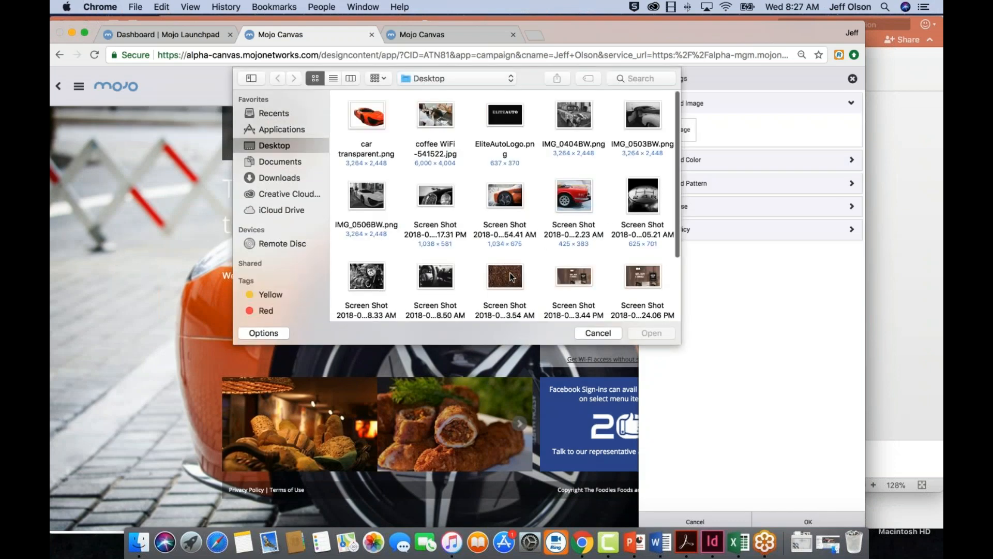
{"action": "left_click", "coordinate": [505, 276]}
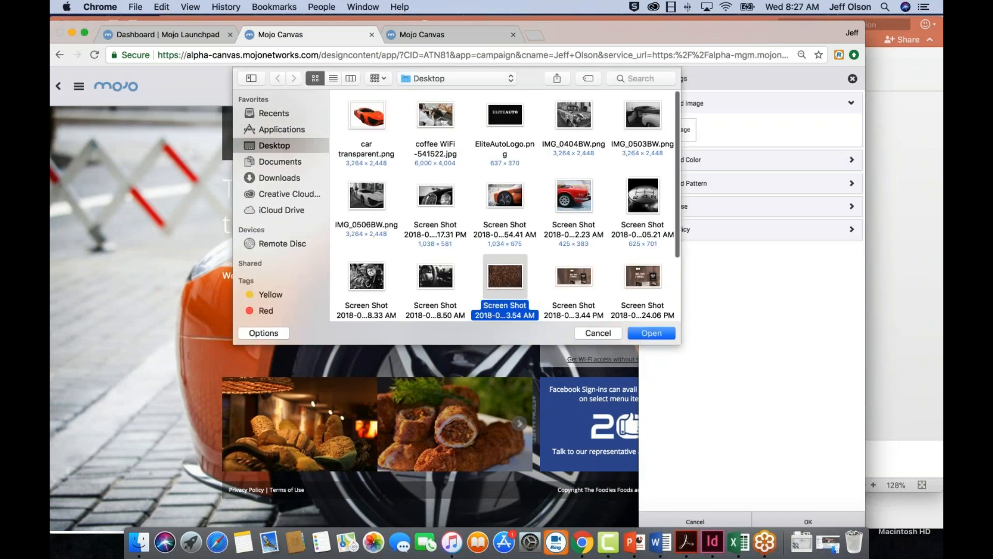
{"action": "left_click", "coordinate": [651, 332]}
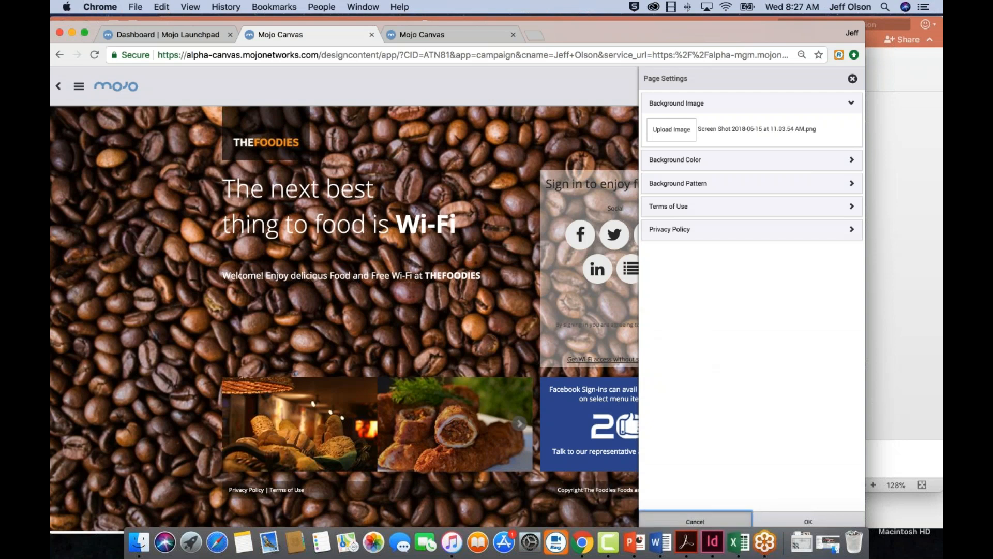
{"action": "left_click", "coordinate": [702, 520]}
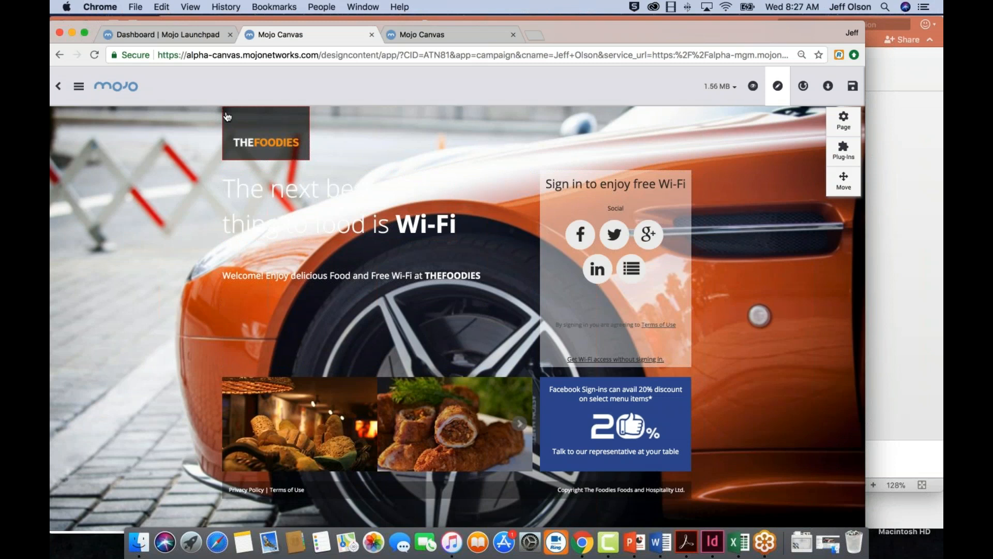
Replace the THEFOODIES logo with EliteAutoLogo.png, enlarge it slightly in its frame, and apply the image settings
{"action": "mouse_move", "coordinate": [226, 116]}
{"action": "left_click", "coordinate": [213, 116]}
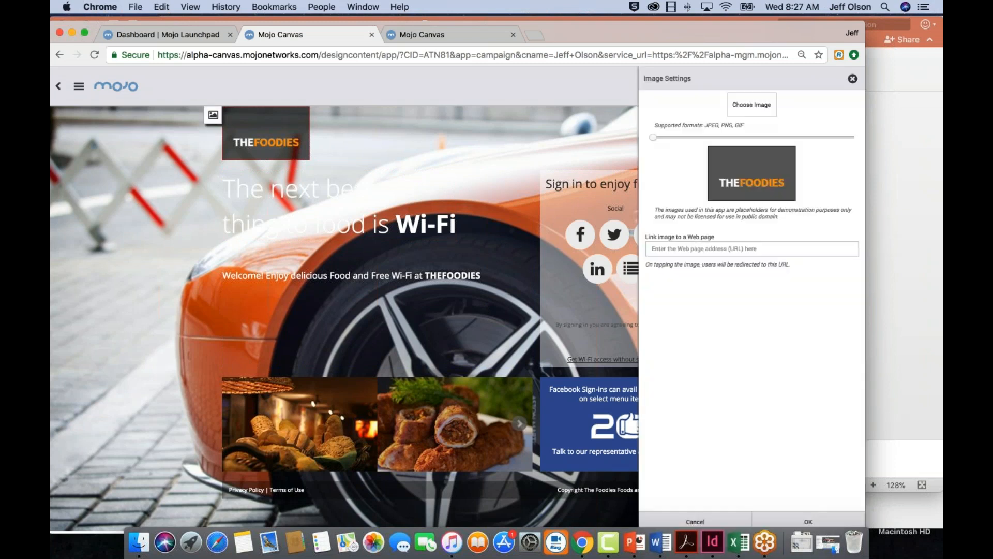
{"action": "left_click", "coordinate": [751, 105]}
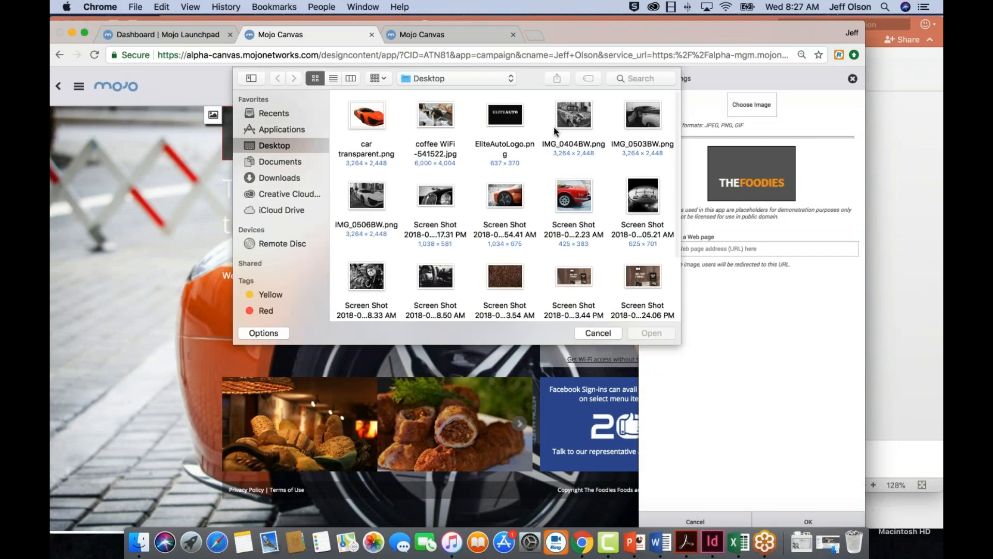
{"action": "left_click", "coordinate": [509, 122]}
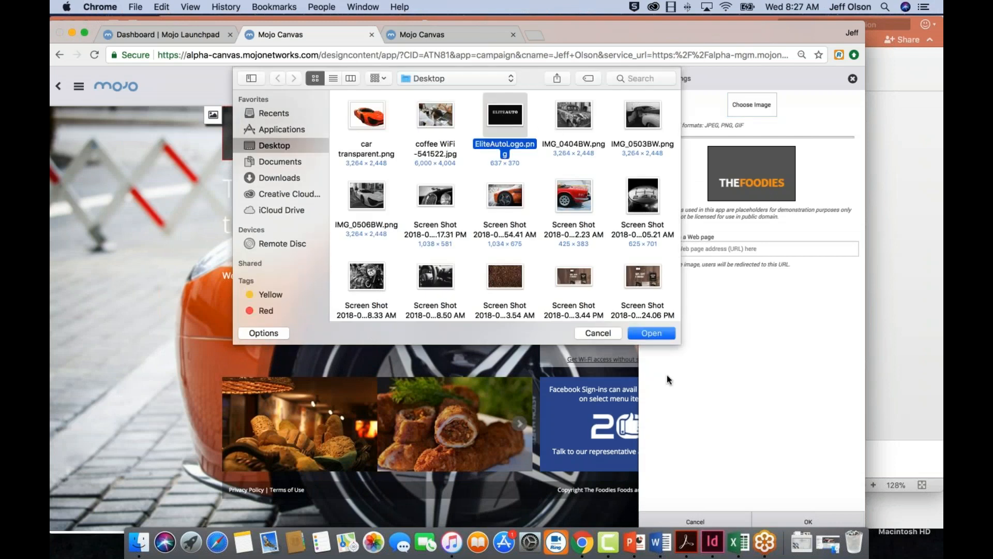
{"action": "left_click", "coordinate": [652, 333]}
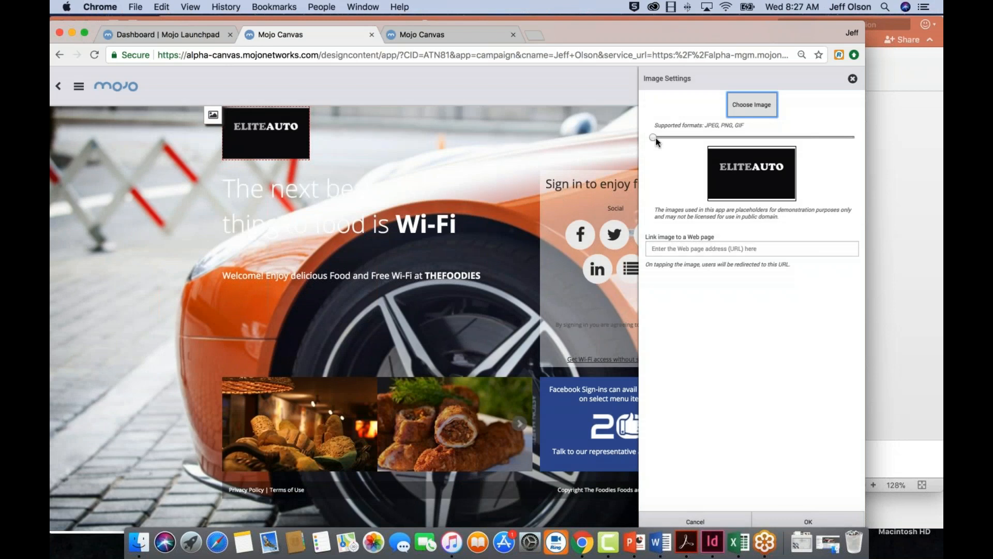
{"action": "left_click_drag", "start_coordinate": [654, 138], "coordinate": [664, 138]}
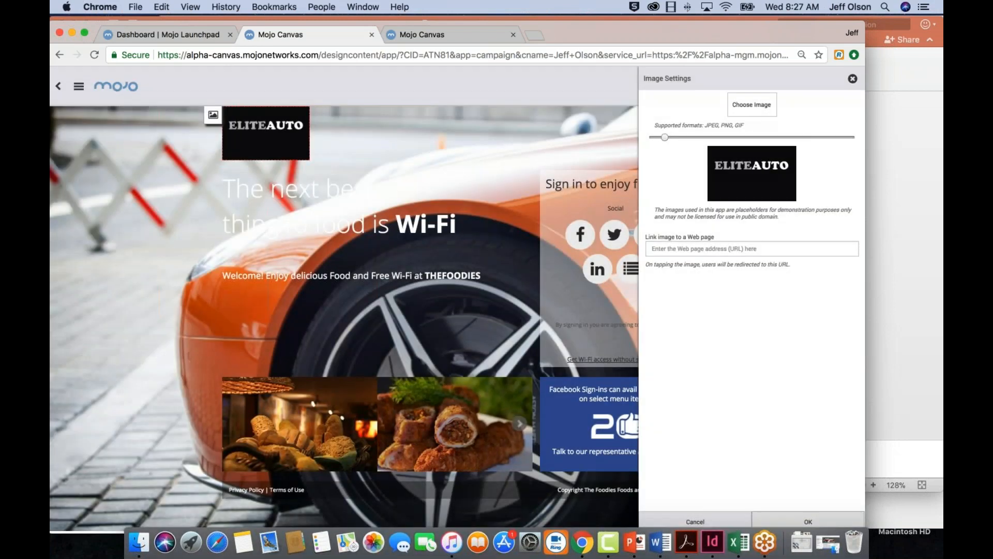
{"action": "left_click", "coordinate": [811, 519]}
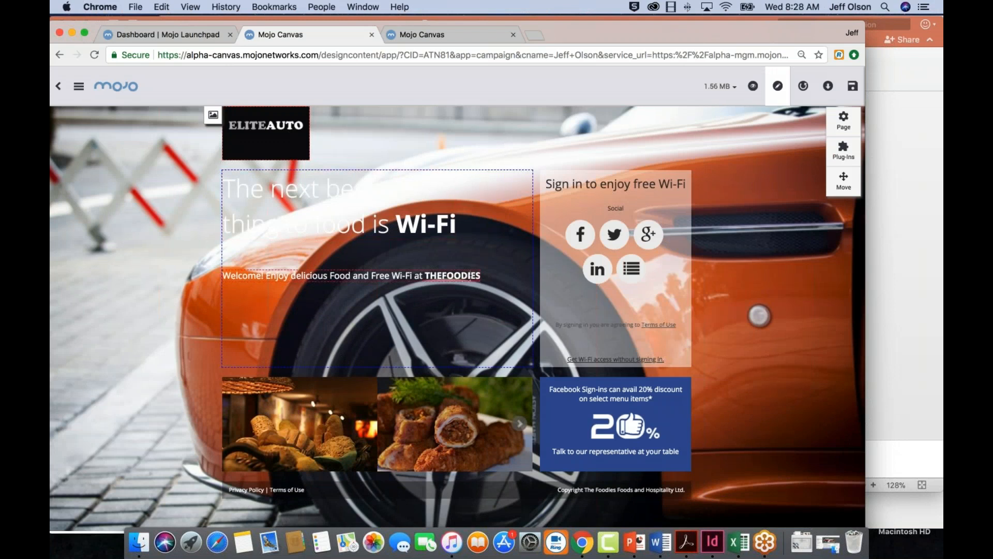
Delete the entire "Welcome! Enjoy delicious Food and Free Wi-Fi at THEFOODIES" line under the headline
{"action": "left_click", "coordinate": [472, 276]}
{"action": "left_click_drag", "start_coordinate": [476, 276], "coordinate": [271, 273]}
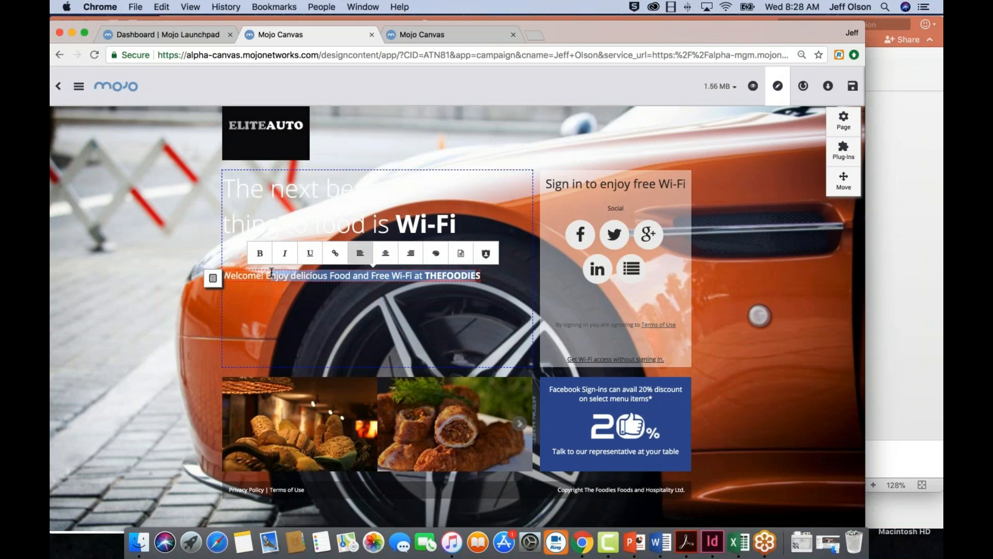
{"action": "key", "text": "BackSpace"}
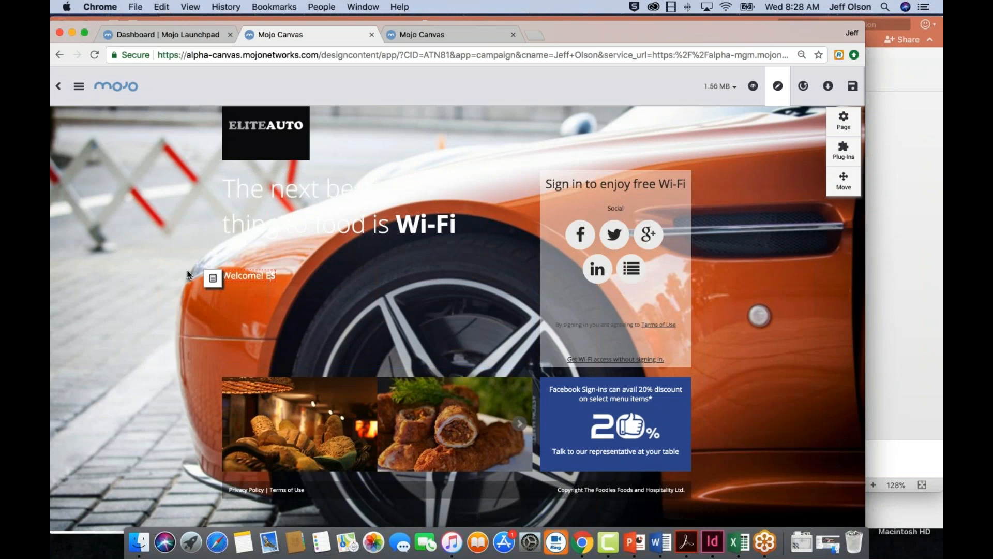
{"action": "left_click_drag", "start_coordinate": [277, 274], "coordinate": [226, 275]}
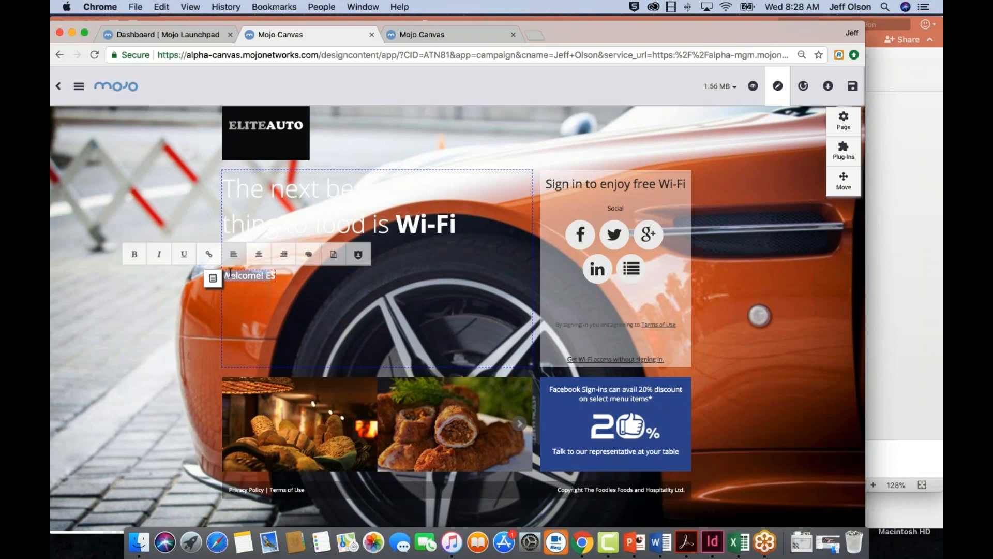
{"action": "type", "text": "S"}
{"action": "key", "text": "BackSpace"}
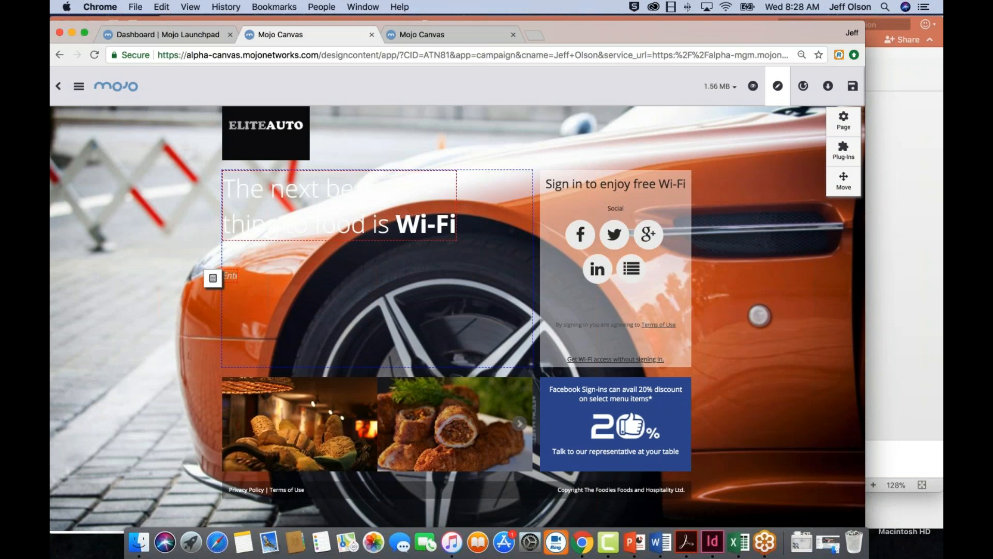
Replace the headline wording in front of the bold "Wi-Fi" with "Welcome to EliteAuto"
{"action": "left_click", "coordinate": [430, 226]}
{"action": "key", "text": "BackSpace"}
{"action": "key", "text": "BackSpace"}
{"action": "key", "text": "BackSpace"}
{"action": "key", "text": "BackSpace"}
{"action": "key", "text": "BackSpace"}
{"action": "key", "text": "BackSpace"}
{"action": "key", "text": "BackSpace"}
{"action": "key", "text": "BackSpace"}
{"action": "key", "text": "BackSpace"}
{"action": "key", "text": "BackSpace"}
{"action": "key", "text": "BackSpace"}
{"action": "key", "text": "BackSpace"}
{"action": "key", "text": "BackSpace"}
{"action": "key", "text": "BackSpace"}
{"action": "key", "text": "BackSpace"}
{"action": "key", "text": "BackSpace"}
{"action": "key", "text": "BackSpace"}
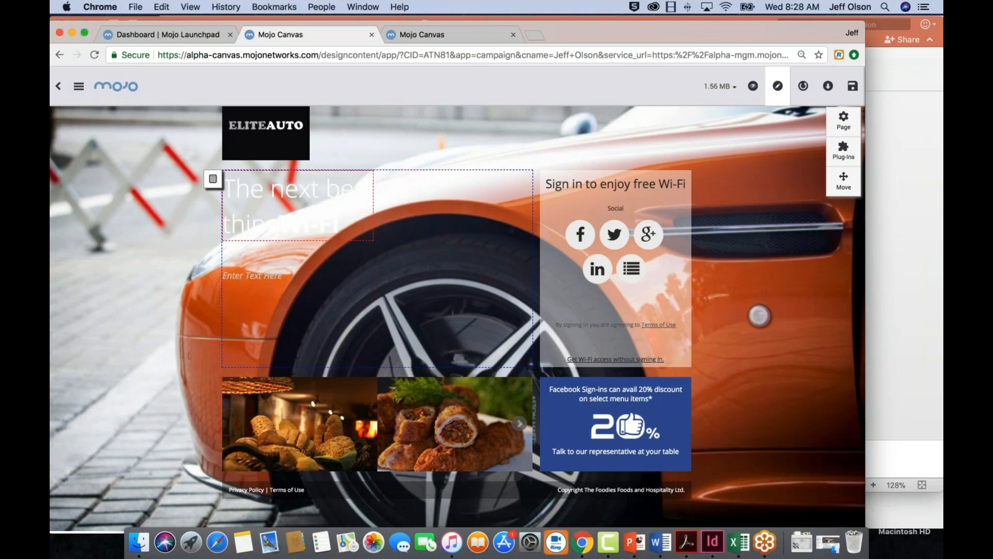
{"action": "key", "text": "BackSpace"}
{"action": "key", "text": "BackSpace"}
{"action": "key", "text": "BackSpace"}
{"action": "key", "text": "BackSpace"}
{"action": "key", "text": "BackSpace"}
{"action": "key", "text": "BackSpace"}
{"action": "key", "text": "BackSpace"}
{"action": "key", "text": "BackSpace"}
{"action": "key", "text": "BackSpace"}
{"action": "key", "text": "BackSpace"}
{"action": "key", "text": "BackSpace"}
{"action": "key", "text": "BackSpace"}
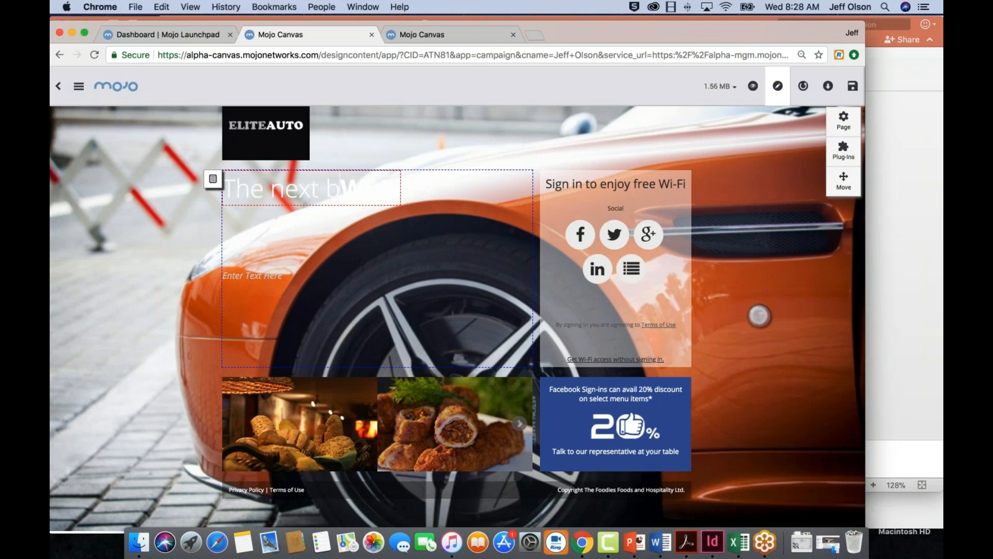
{"action": "key", "text": "BackSpace"}
{"action": "key", "text": "BackSpace"}
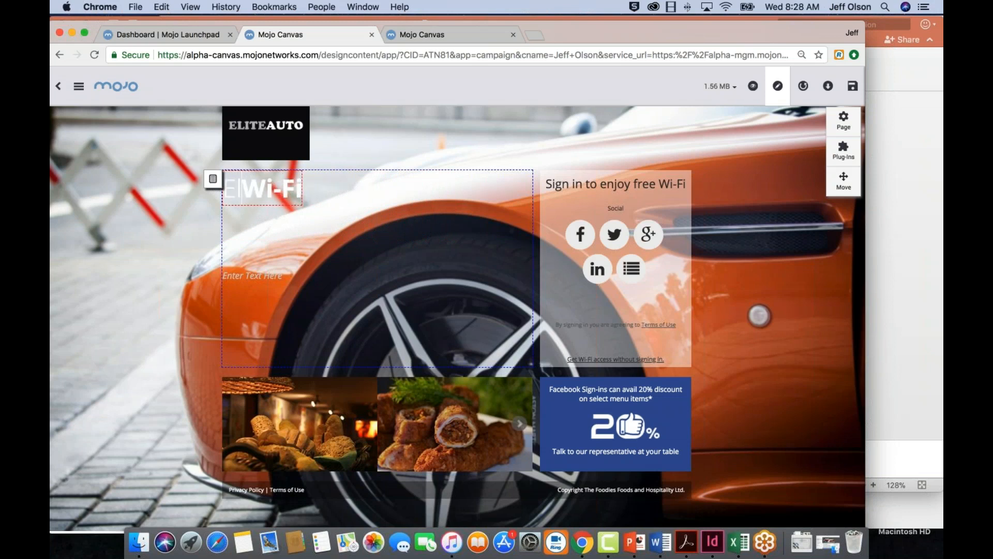
{"action": "type", "text": "Welcome "}
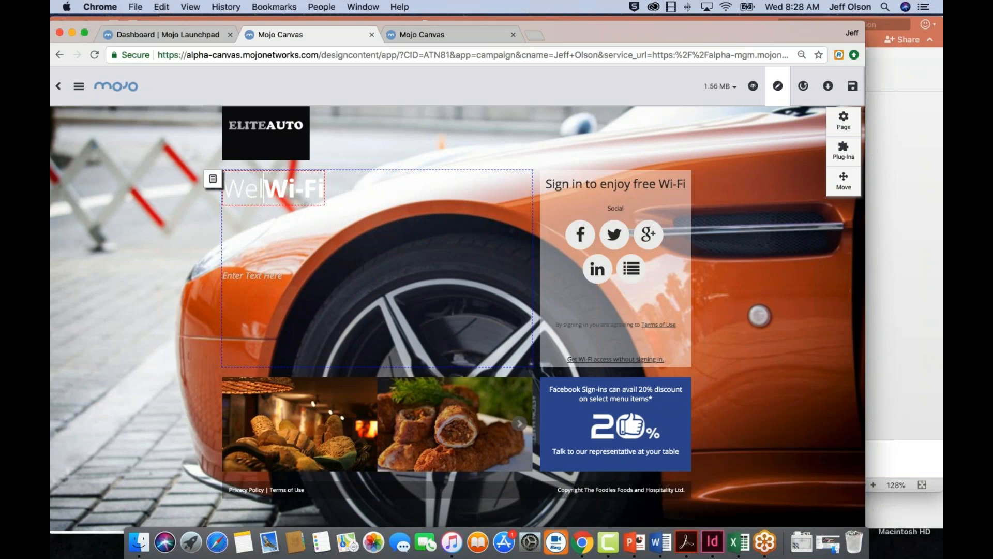
{"action": "type", "text": "to Elite"}
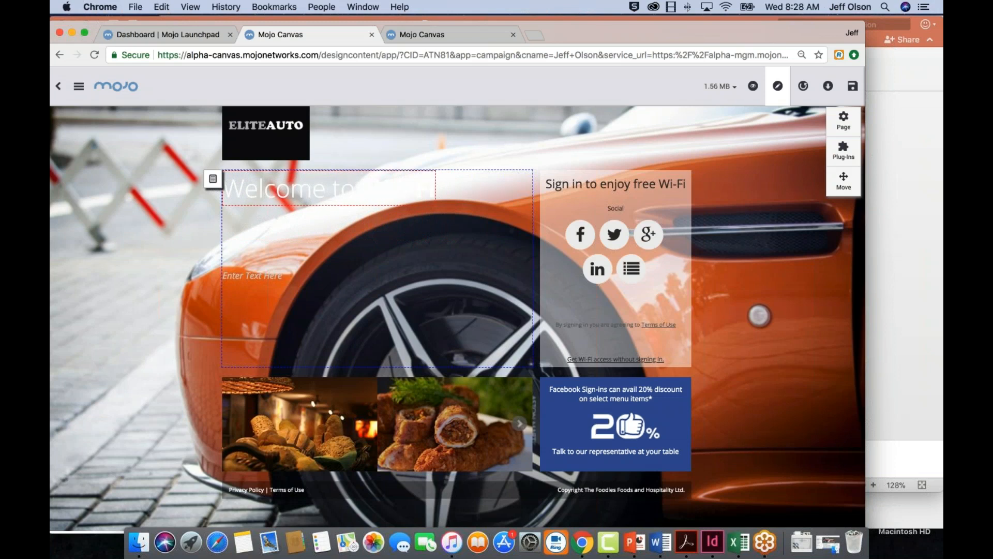
{"action": "type", "text": "AutoWi-Fi"}
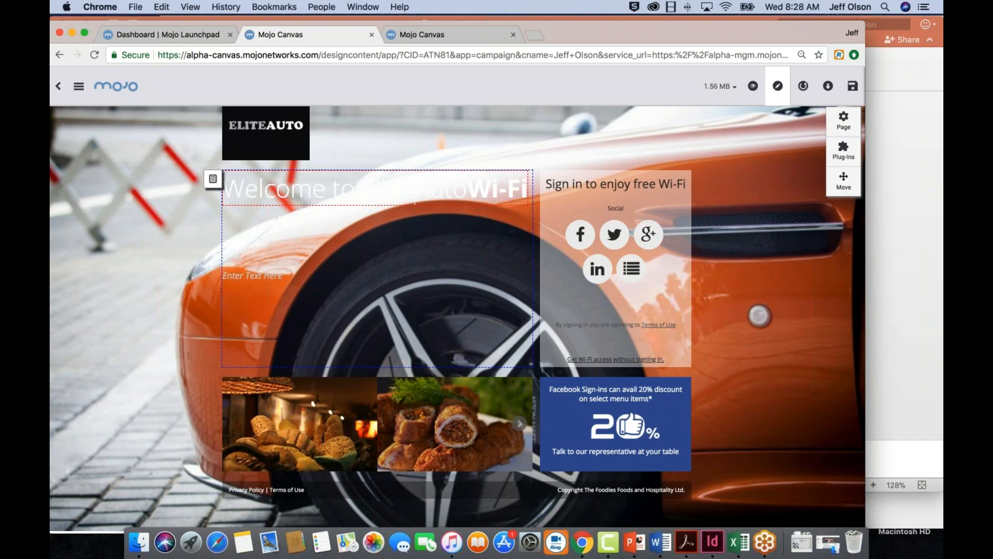
{"action": "key", "text": "BackSpace"}
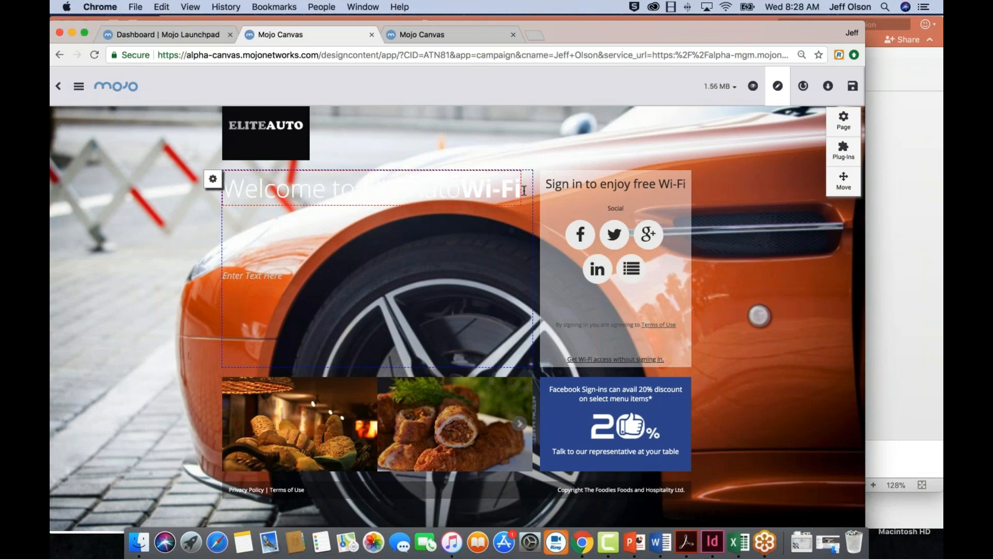
Make the whole headline bold and remove the trailing "Wi-Fi" so that it reads "Welcome to EliteAuto"
{"action": "double_click", "coordinate": [502, 186]}
{"action": "left_click_drag", "start_coordinate": [414, 186], "coordinate": [224, 186]}
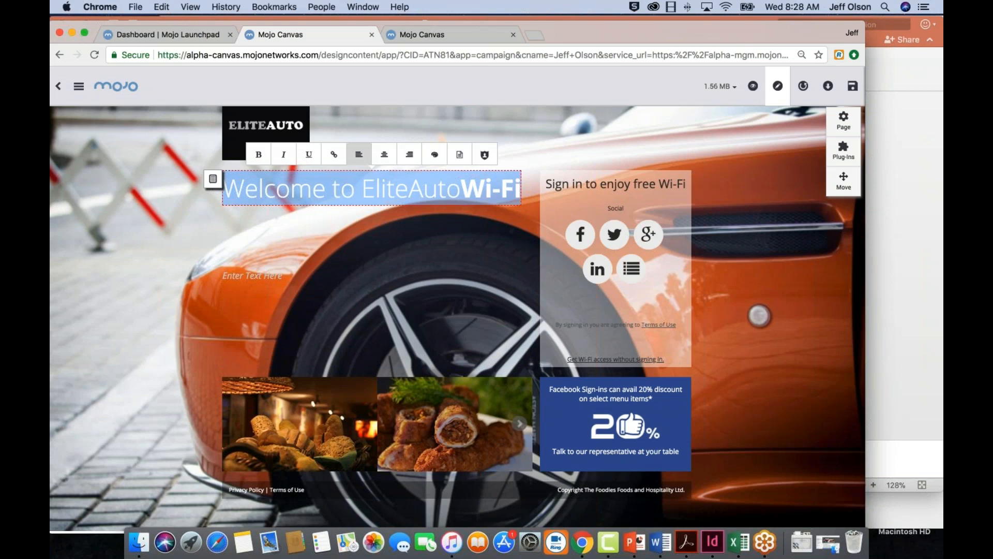
{"action": "left_click", "coordinate": [259, 155]}
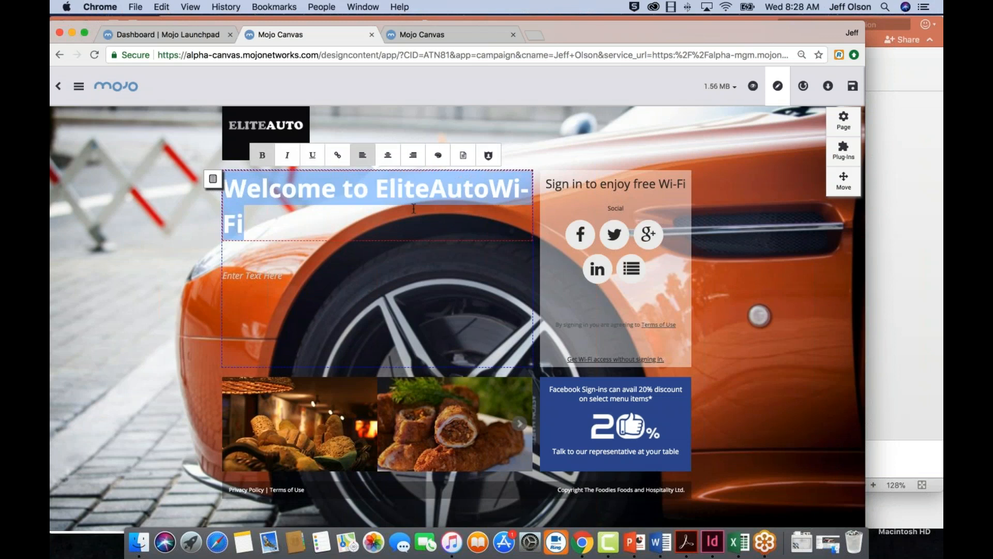
{"action": "left_click", "coordinate": [255, 223]}
{"action": "key", "text": "BackSpace"}
{"action": "key", "text": "BackSpace"}
{"action": "key", "text": "BackSpace"}
{"action": "key", "text": "BackSpace"}
{"action": "key", "text": "BackSpace"}
{"action": "key", "text": "BackSpace"}
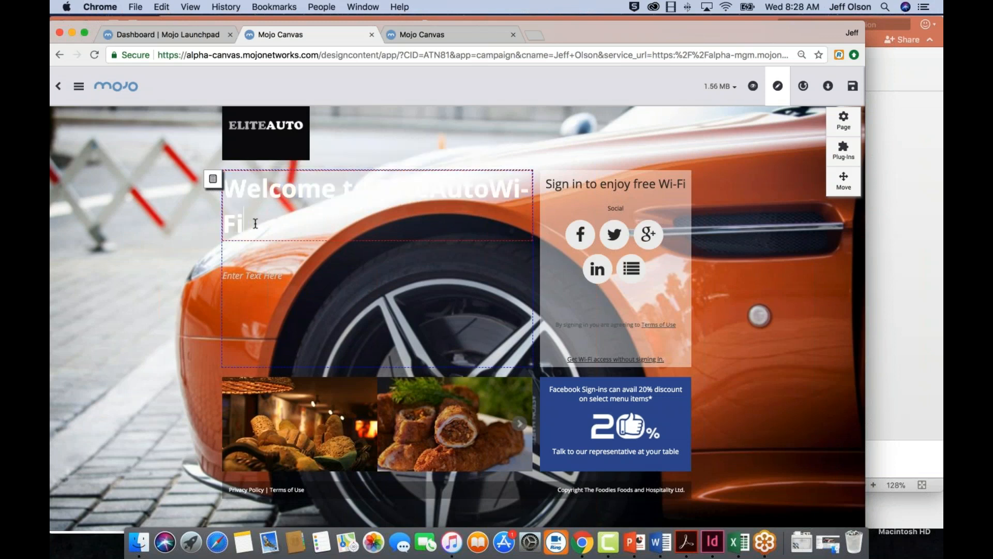
{"action": "type", "text": "o"}
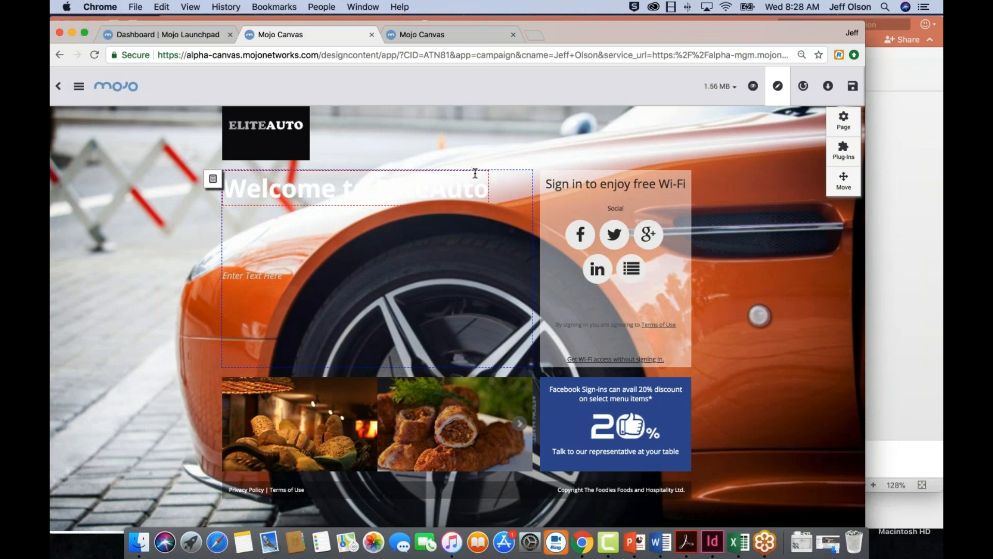
Set the headline's text background color to the orange swatch #fb7720 and apply the text settings
{"action": "left_click", "coordinate": [217, 180]}
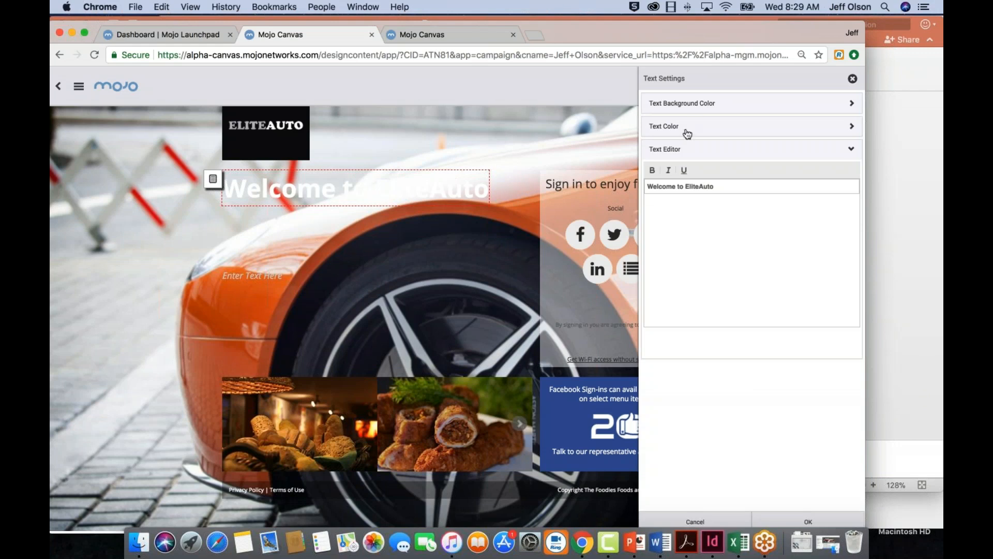
{"action": "left_click", "coordinate": [849, 104]}
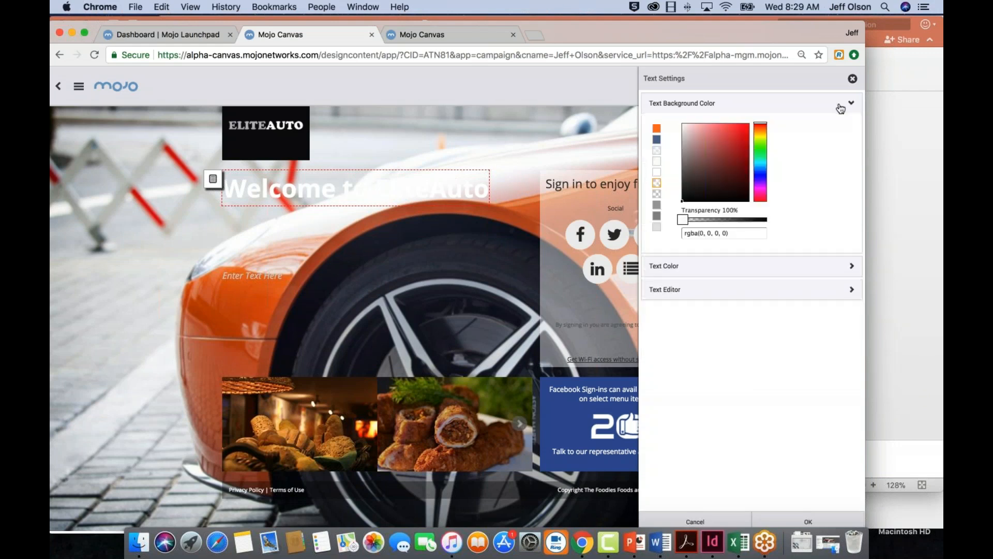
{"action": "left_click", "coordinate": [656, 129]}
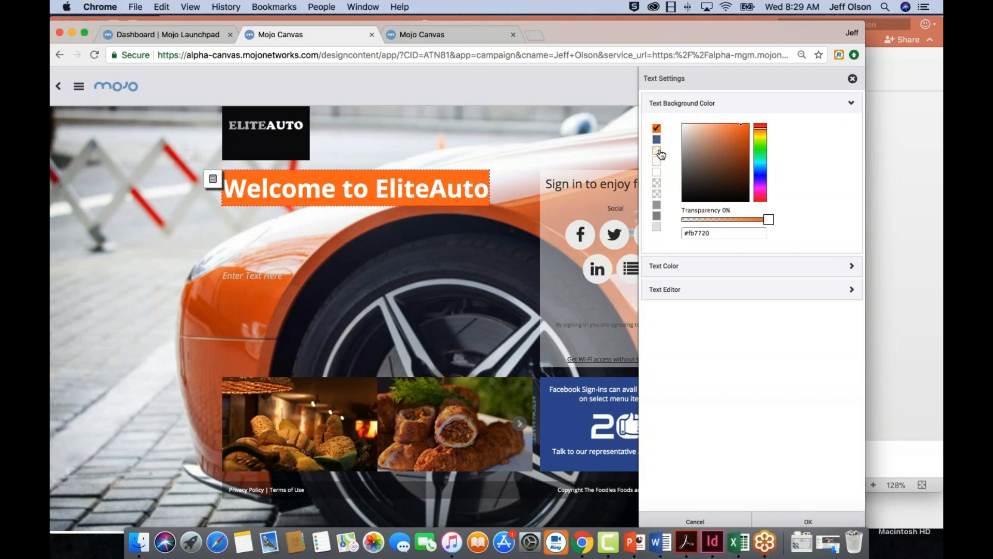
{"action": "left_click", "coordinate": [809, 520]}
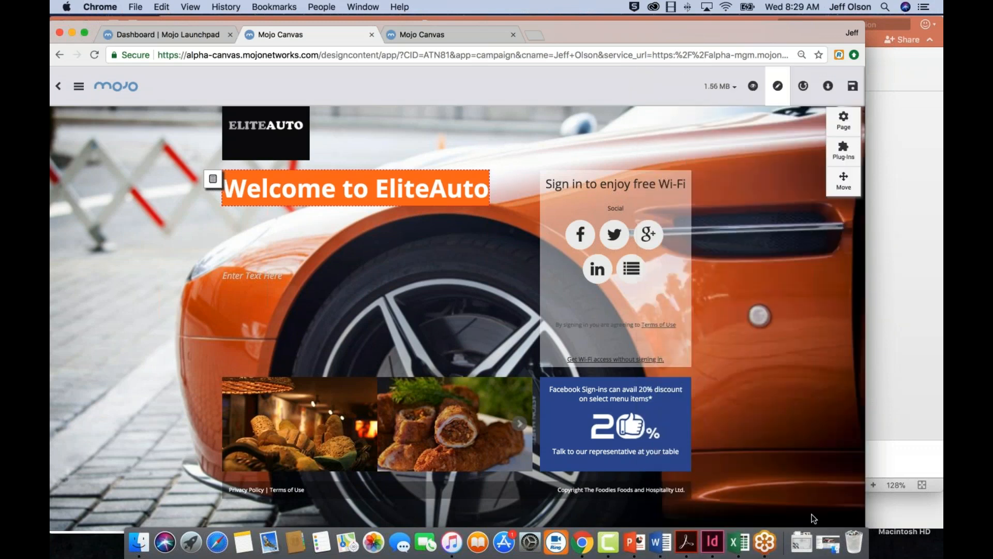
Replace the carousel's first image with IMG_0506BW.png, enlarge it to fill the frame without adding a web link, and finish its image settings
{"action": "left_click", "coordinate": [521, 427]}
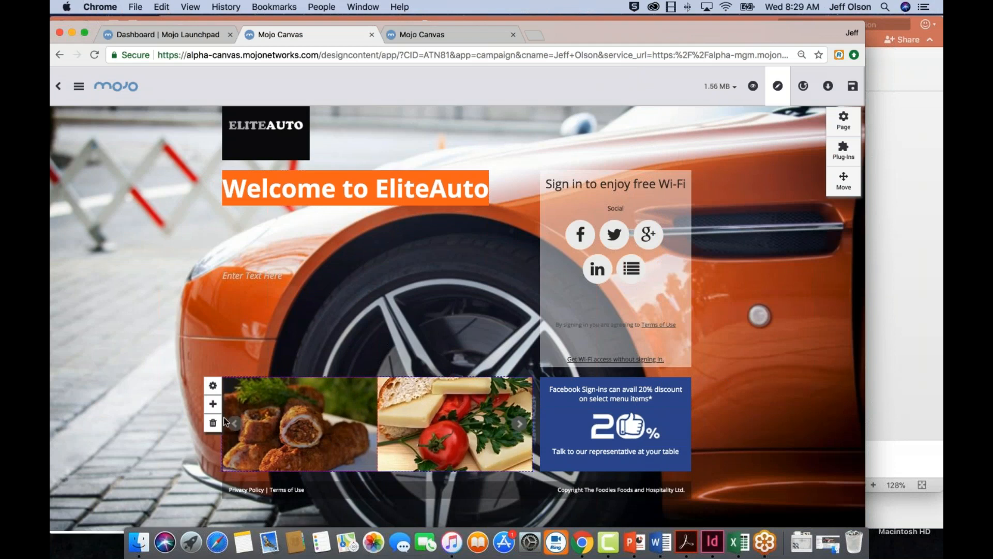
{"action": "left_click", "coordinate": [218, 391]}
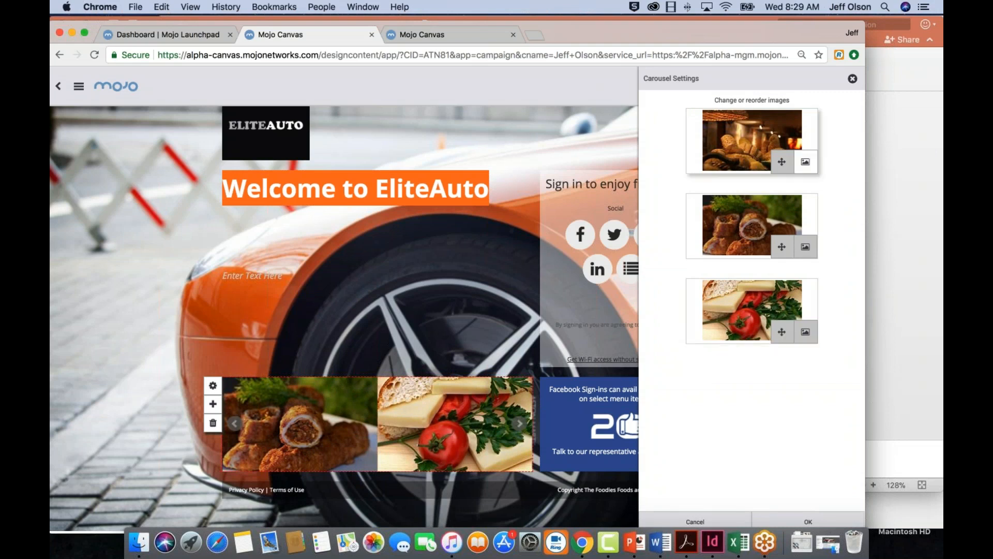
{"action": "left_click", "coordinate": [805, 162]}
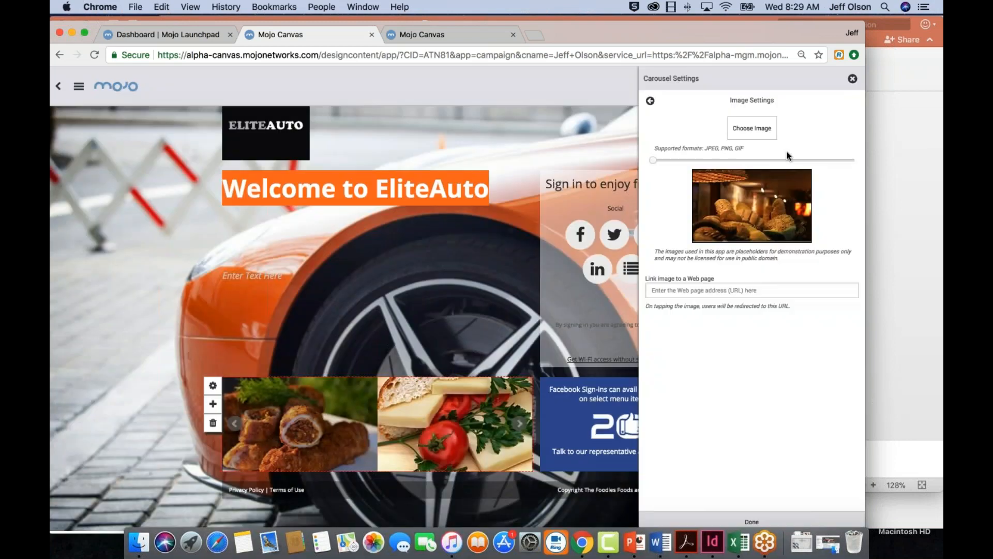
{"action": "left_click", "coordinate": [752, 129]}
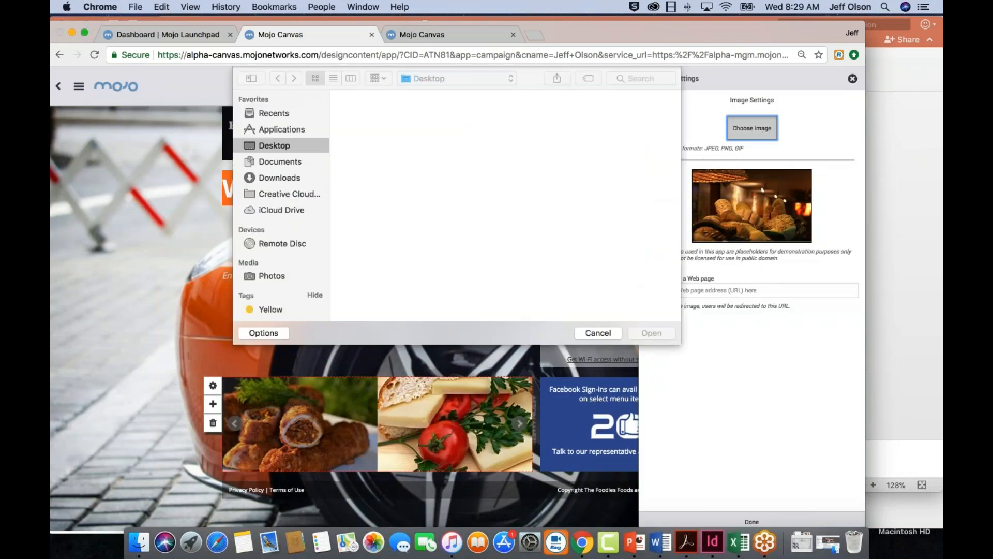
{"action": "scroll", "coordinate": [527, 243], "scroll_direction": "down", "scroll_amount": 5}
{"action": "scroll", "coordinate": [527, 242], "scroll_direction": "up", "scroll_amount": 4}
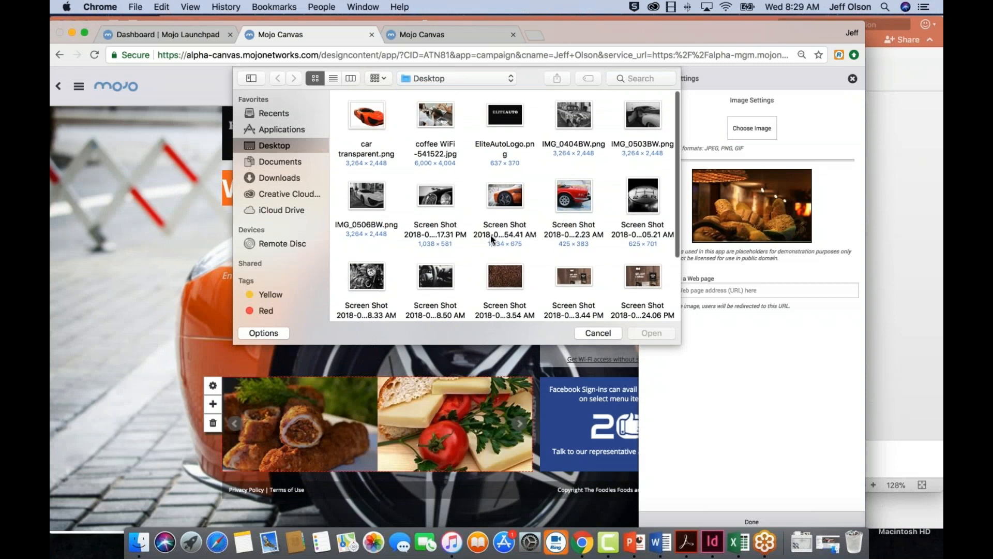
{"action": "left_click", "coordinate": [366, 199]}
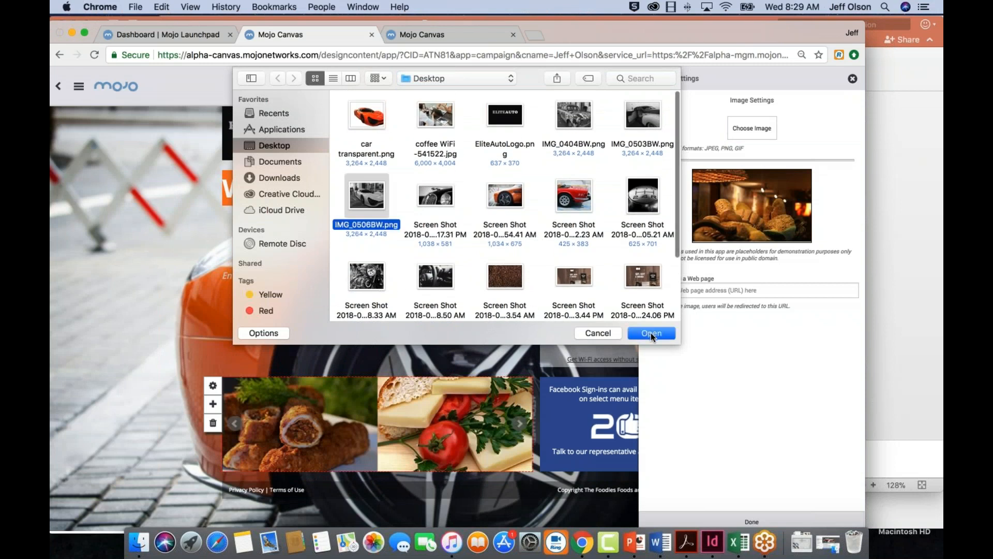
{"action": "left_click", "coordinate": [651, 333]}
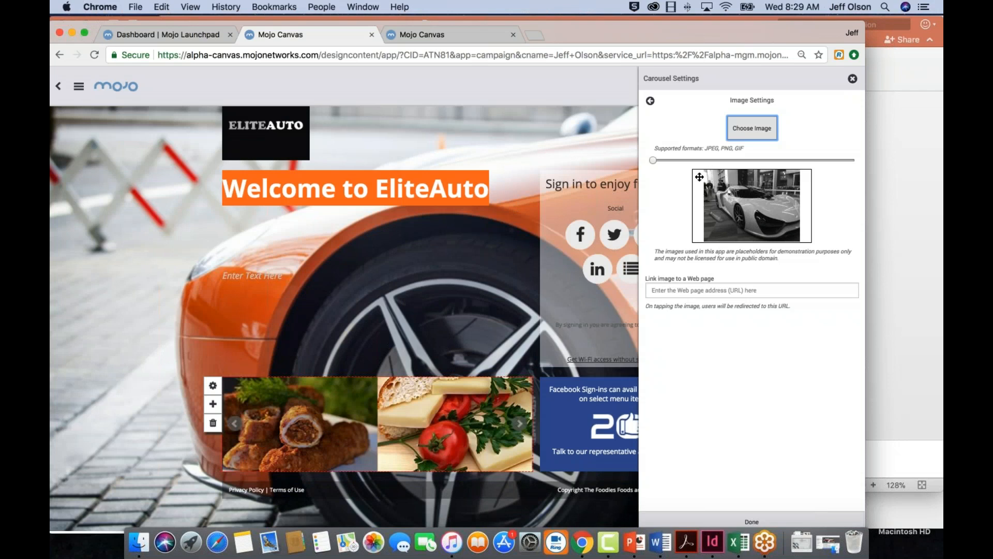
{"action": "mouse_move", "coordinate": [653, 161]}
{"action": "left_mouse_down"}
{"action": "mouse_move", "coordinate": [722, 166]}
{"action": "mouse_move", "coordinate": [661, 166]}
{"action": "left_mouse_up"}
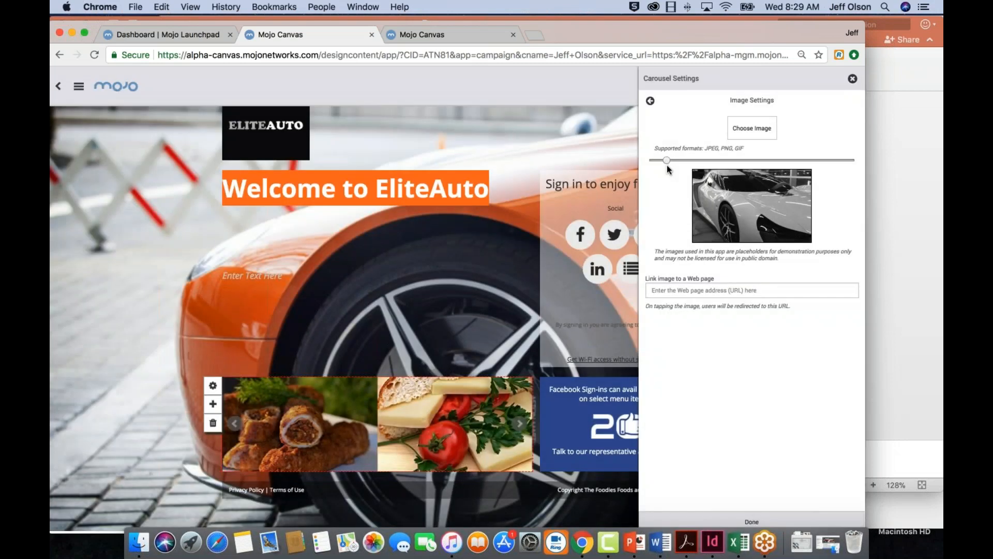
{"action": "left_click", "coordinate": [760, 289]}
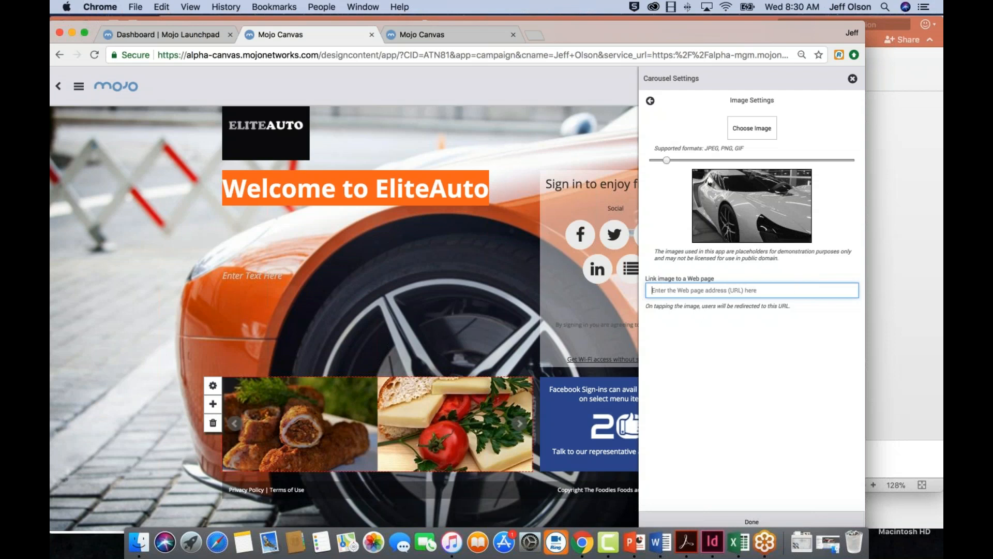
{"action": "left_click", "coordinate": [752, 522]}
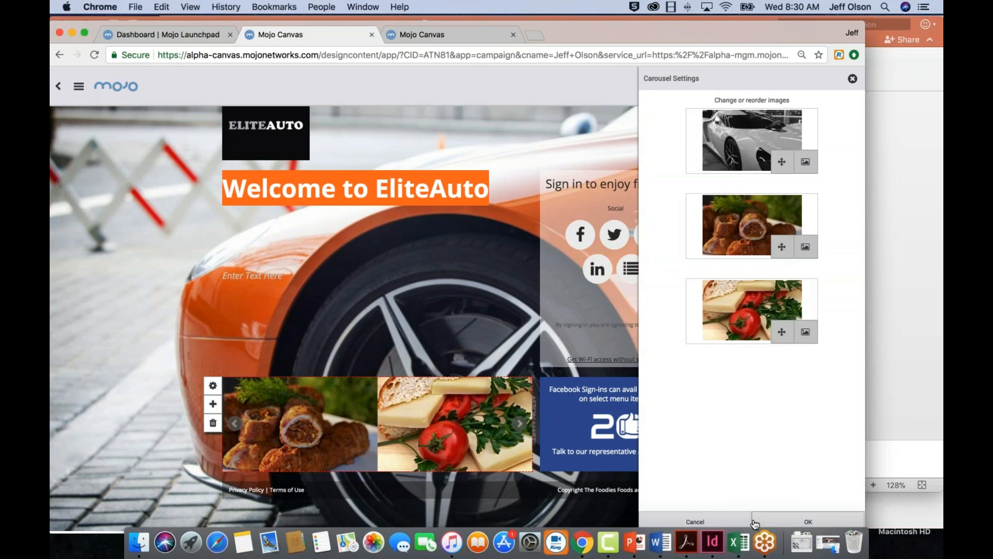
Replace the carousel's second image with IMG_0404BW.png, apply the carousel settings and page through the carousel to check it
{"action": "left_click", "coordinate": [805, 247]}
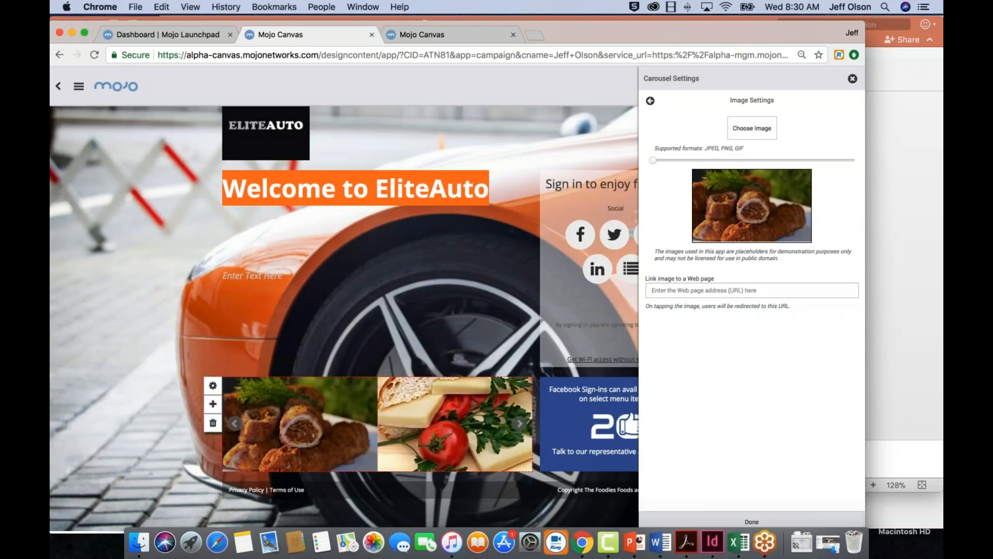
{"action": "left_click", "coordinate": [752, 128]}
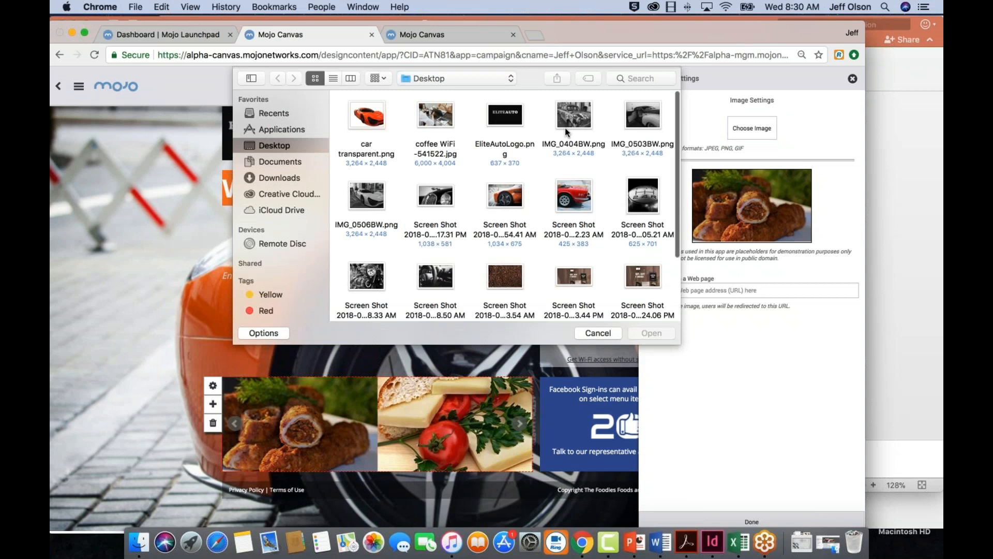
{"action": "left_click", "coordinate": [566, 125]}
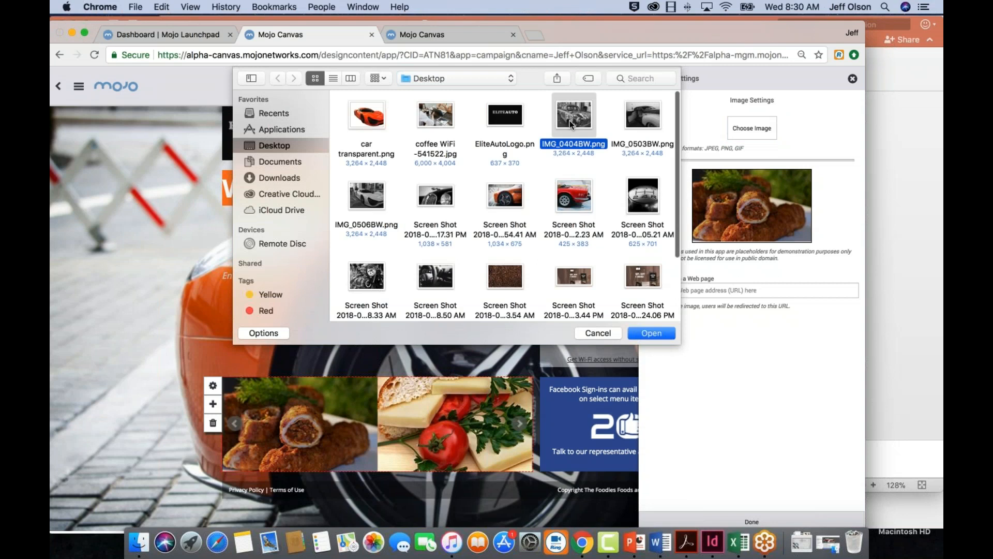
{"action": "left_click", "coordinate": [648, 331]}
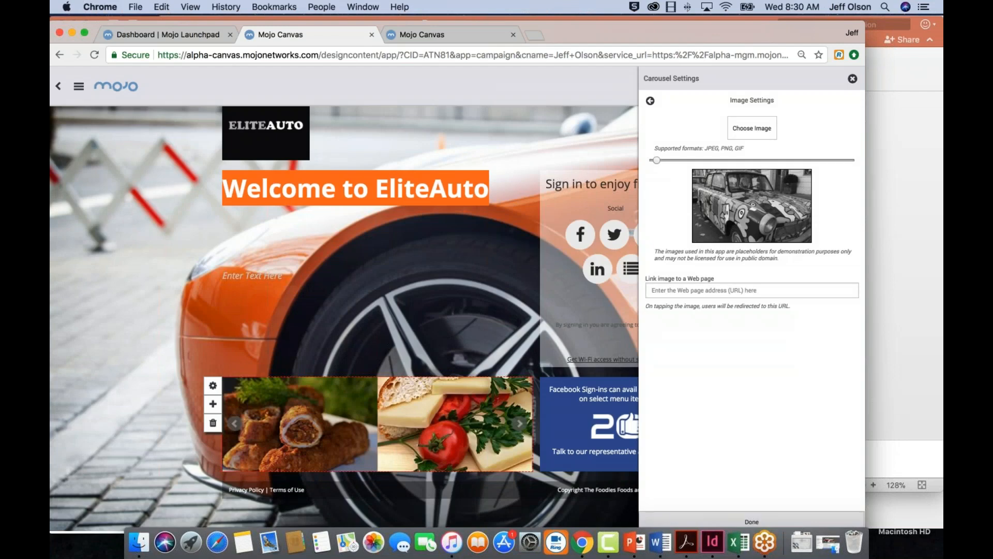
{"action": "left_click", "coordinate": [765, 522]}
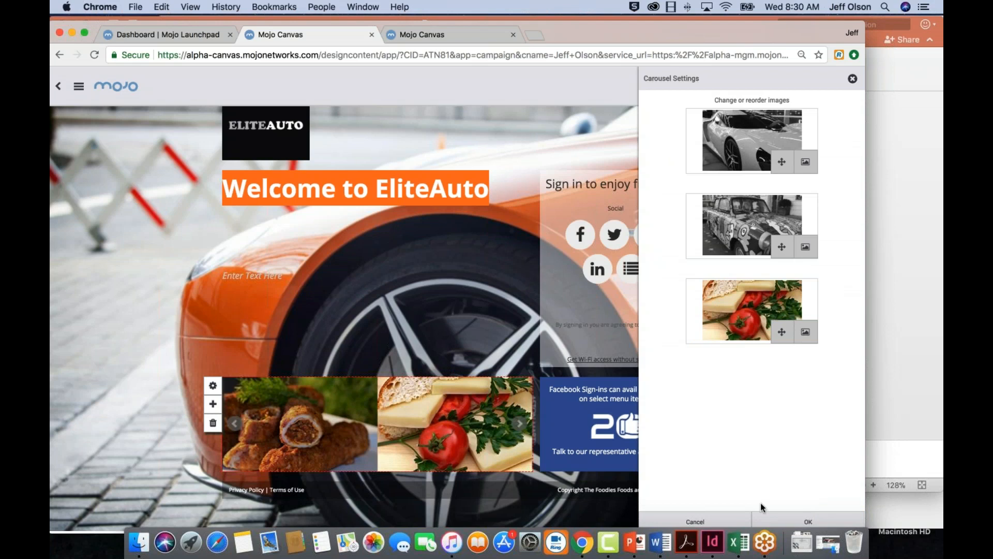
{"action": "left_click", "coordinate": [807, 522]}
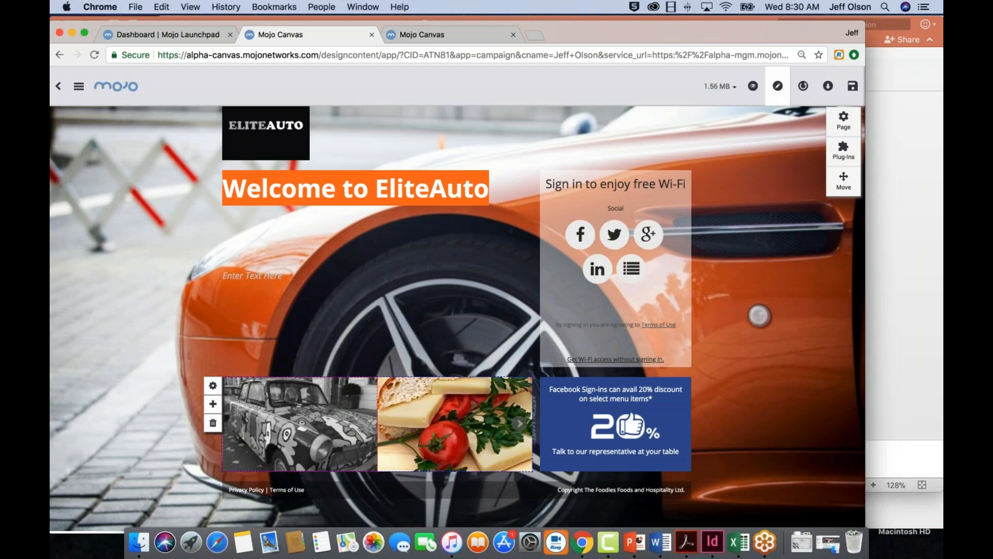
{"action": "left_click", "coordinate": [228, 416]}
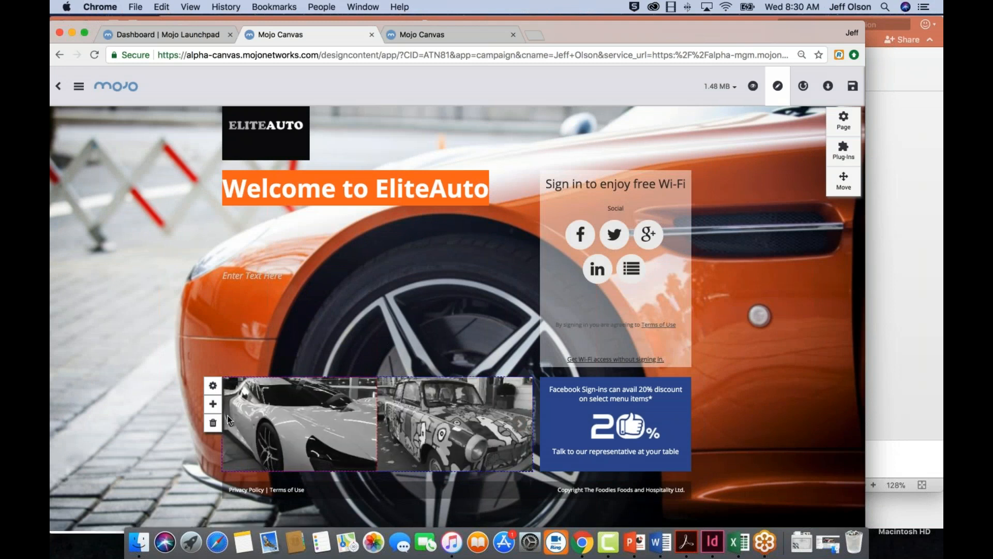
{"action": "left_click", "coordinate": [520, 426]}
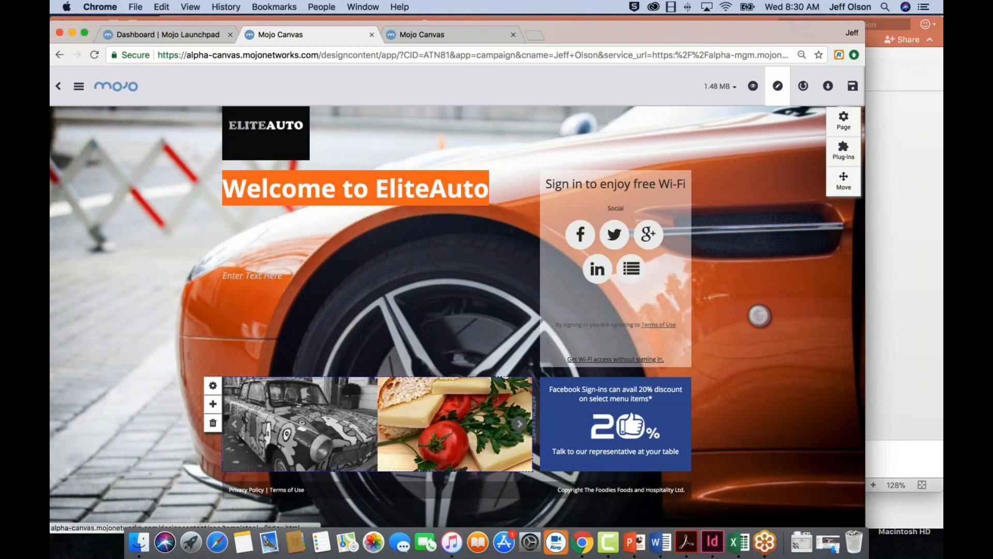
{"action": "left_click", "coordinate": [234, 423]}
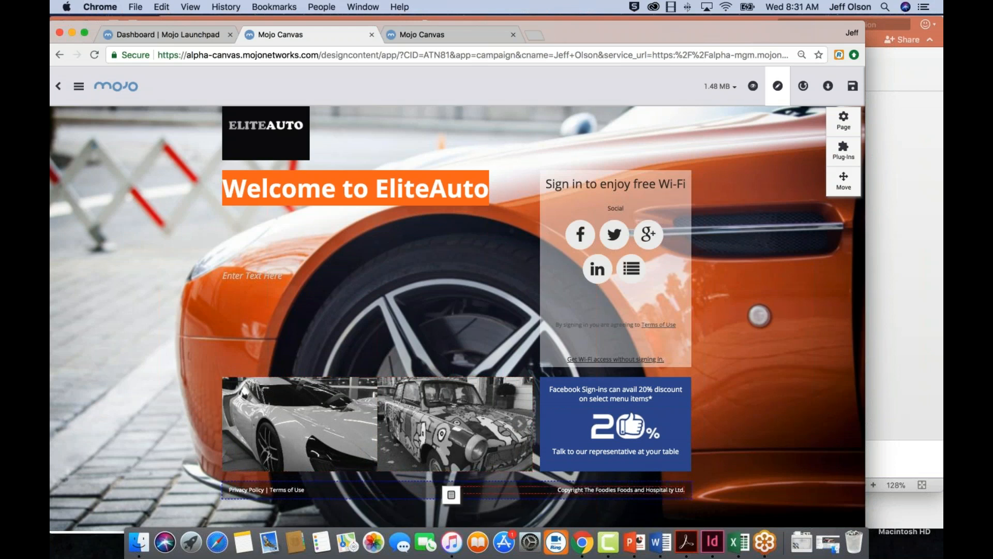
Delete "The Foodies Foods and Hospitality" from the copyright line in the footer
{"action": "left_click_drag", "start_coordinate": [673, 489], "coordinate": [587, 489]}
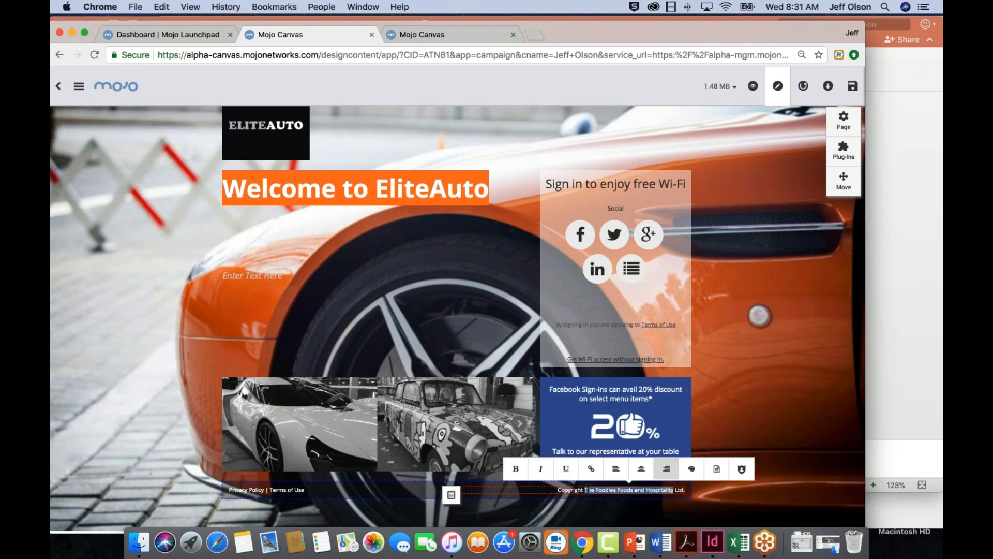
{"action": "key", "text": "BackSpace"}
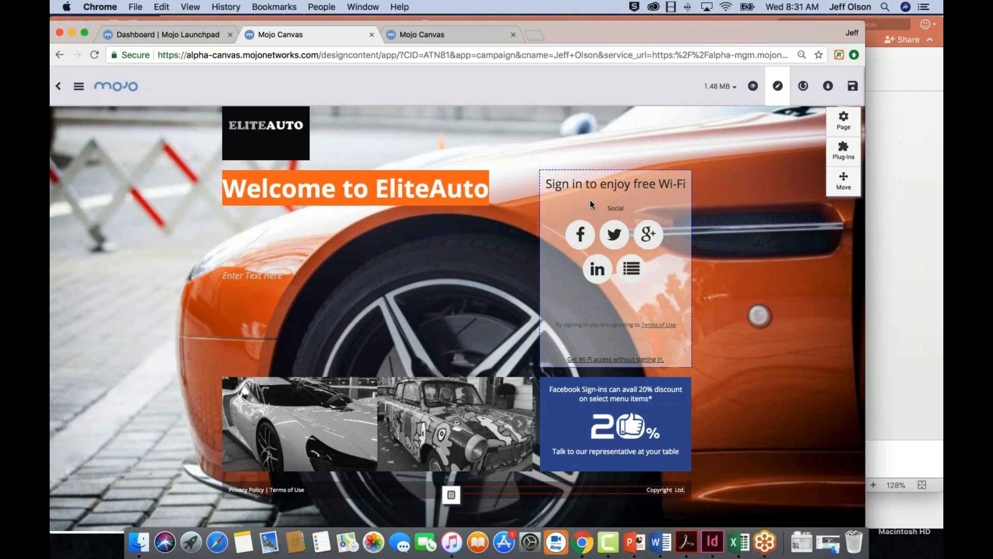
Disable the Clickthrough option in the plug-in settings so that guests cannot get Wi-Fi access without signing in
{"action": "left_click", "coordinate": [846, 157]}
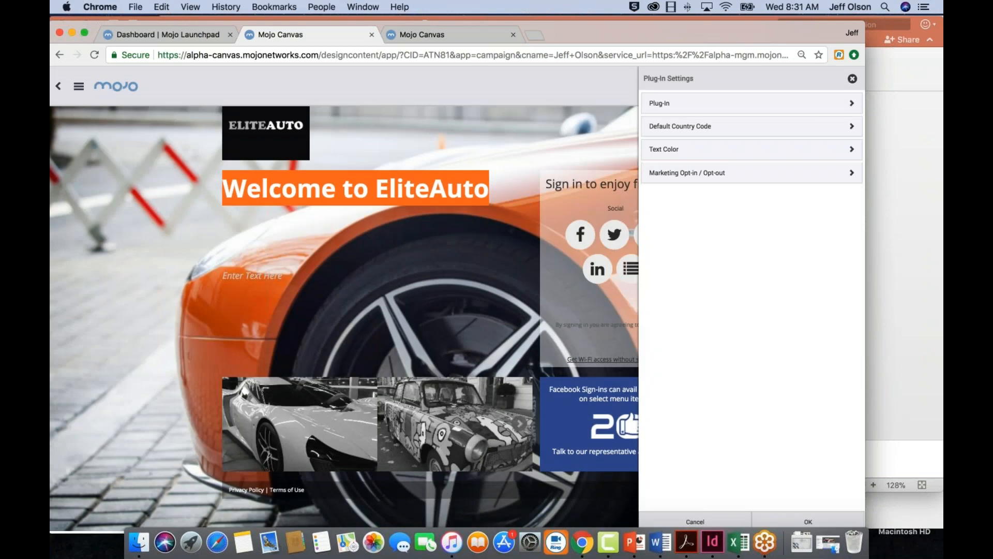
{"action": "left_click", "coordinate": [851, 103]}
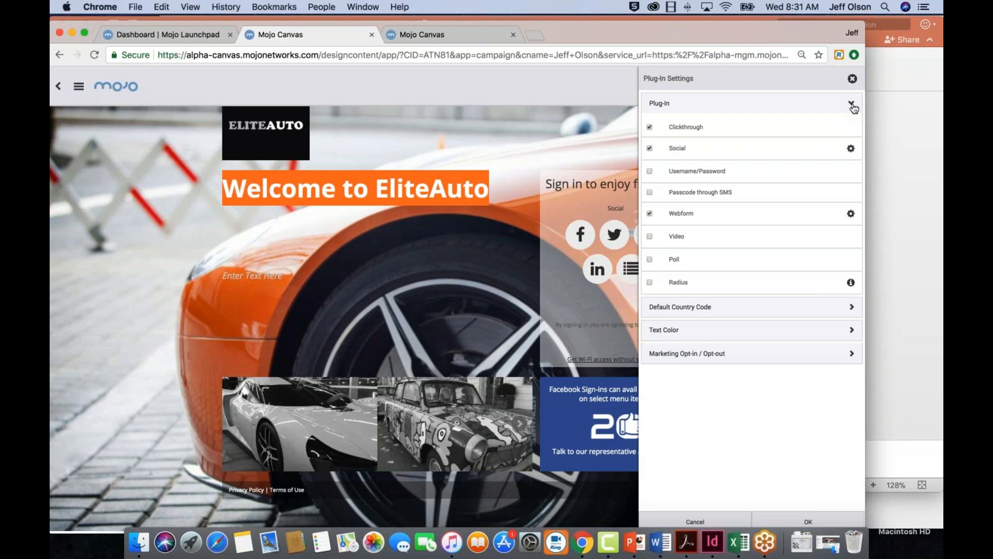
{"action": "left_click", "coordinate": [650, 128]}
{"action": "left_click", "coordinate": [650, 127]}
{"action": "left_click", "coordinate": [649, 127]}
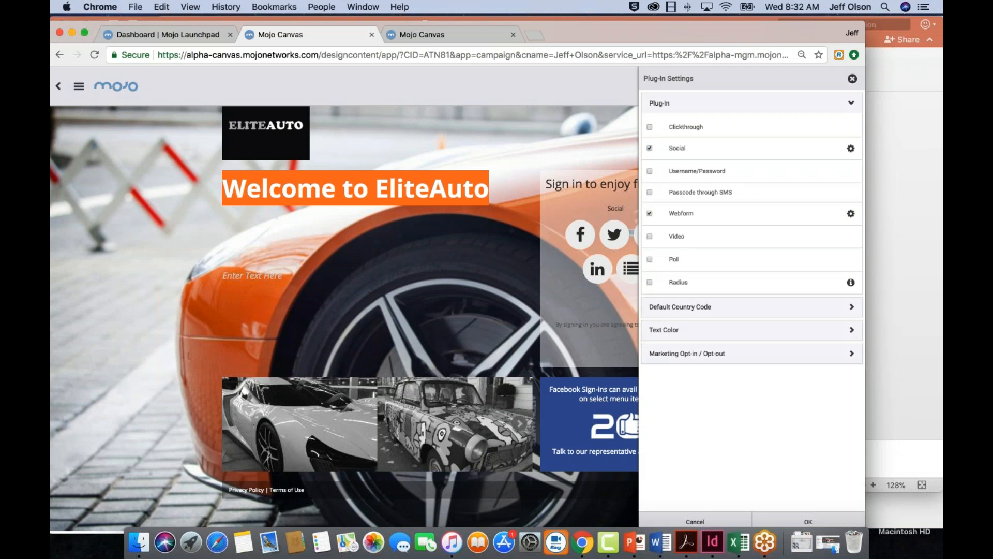
Try the Instagram and Foursquare sign-ins in the Social plug-in's settings and turn both off again
{"action": "left_click", "coordinate": [650, 148]}
{"action": "left_click", "coordinate": [851, 150]}
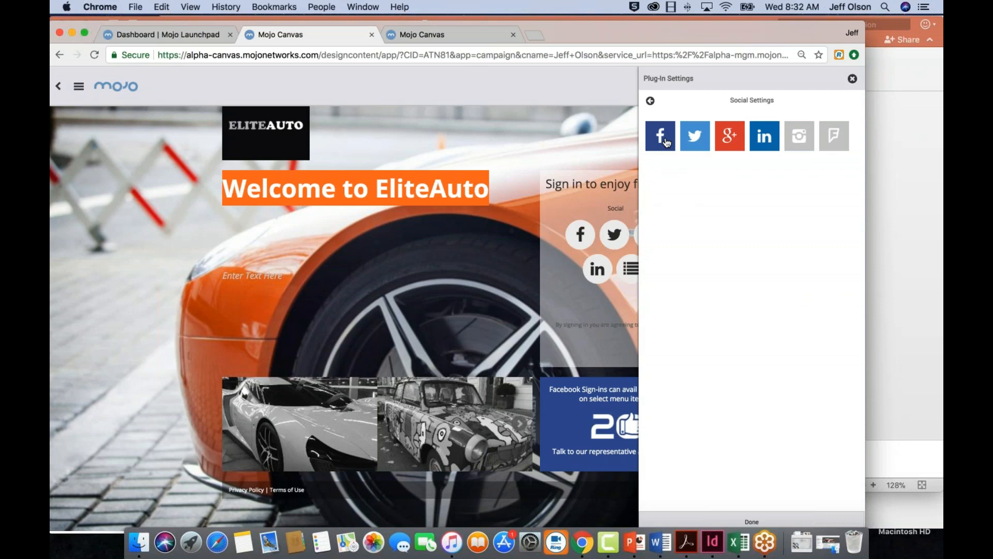
{"action": "left_click", "coordinate": [801, 140]}
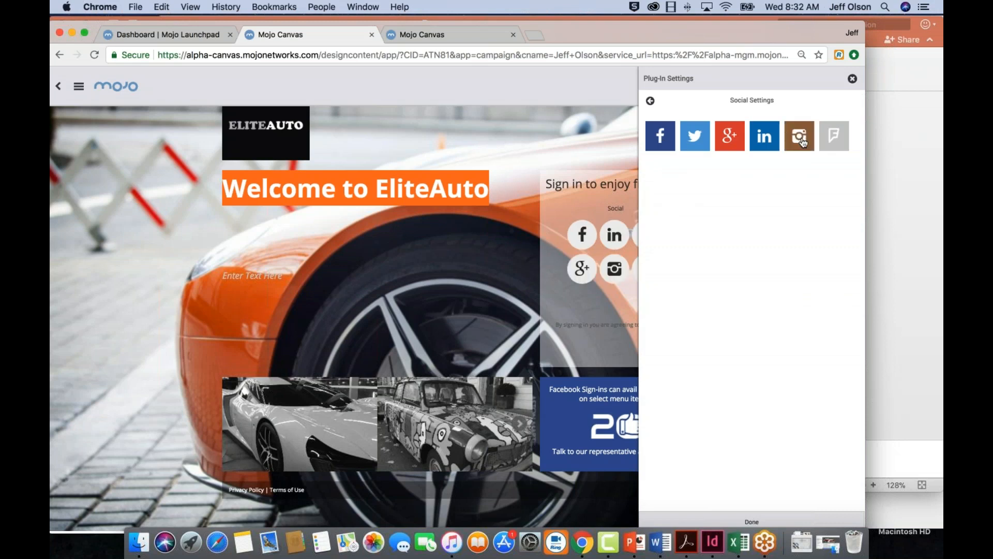
{"action": "left_click", "coordinate": [834, 137]}
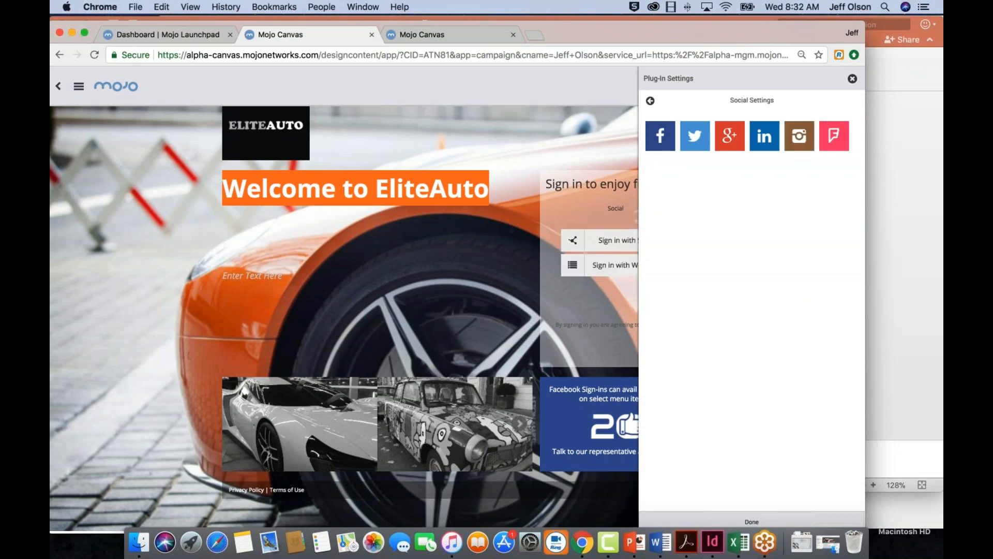
{"action": "left_click", "coordinate": [828, 141]}
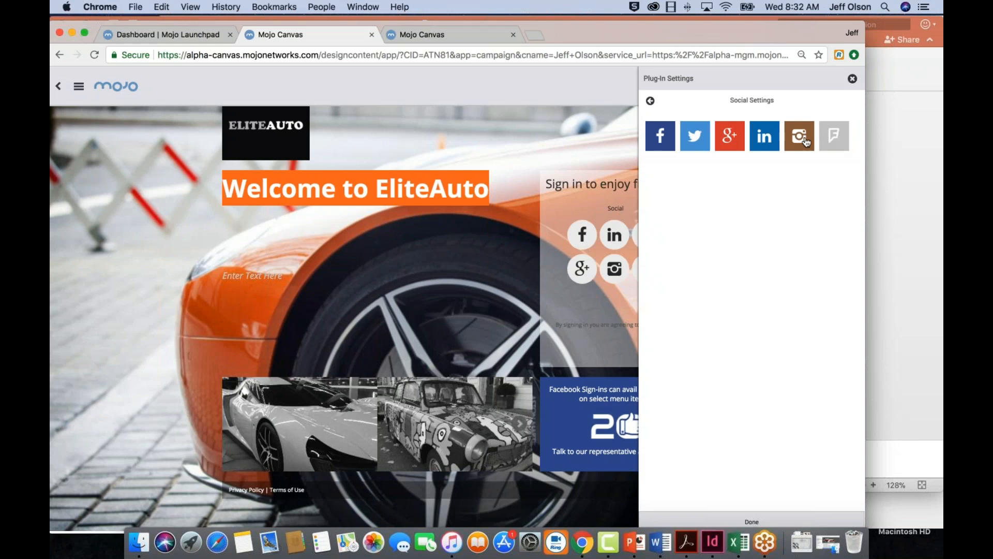
{"action": "left_click", "coordinate": [806, 142]}
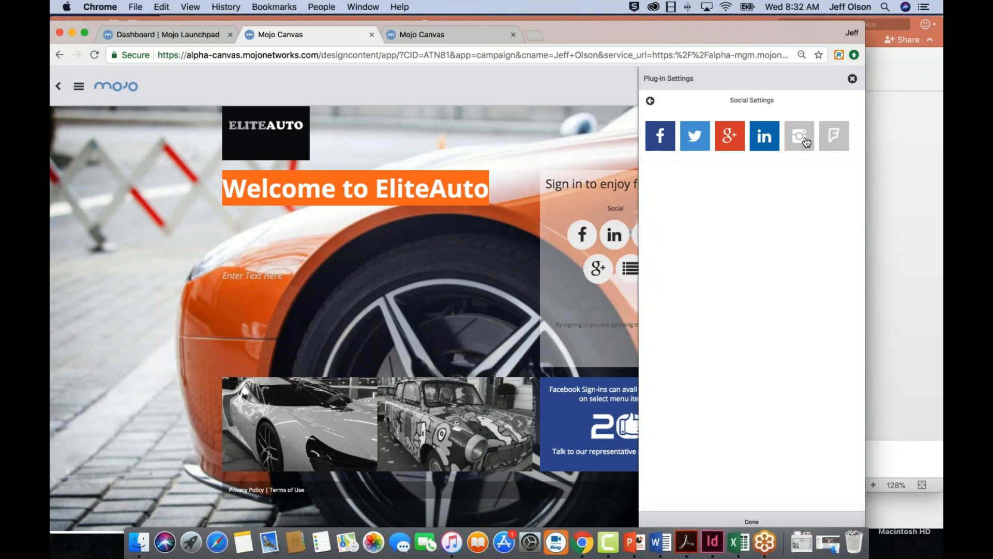
Turn off the LinkedIn and Google+ sign-ins and apply the plug-in settings
{"action": "left_click", "coordinate": [767, 143]}
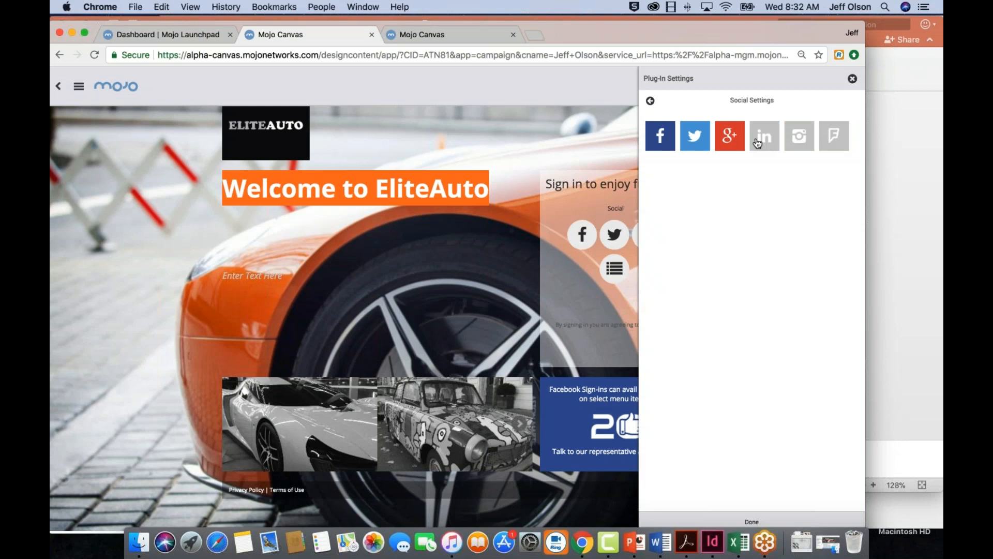
{"action": "left_click", "coordinate": [731, 142]}
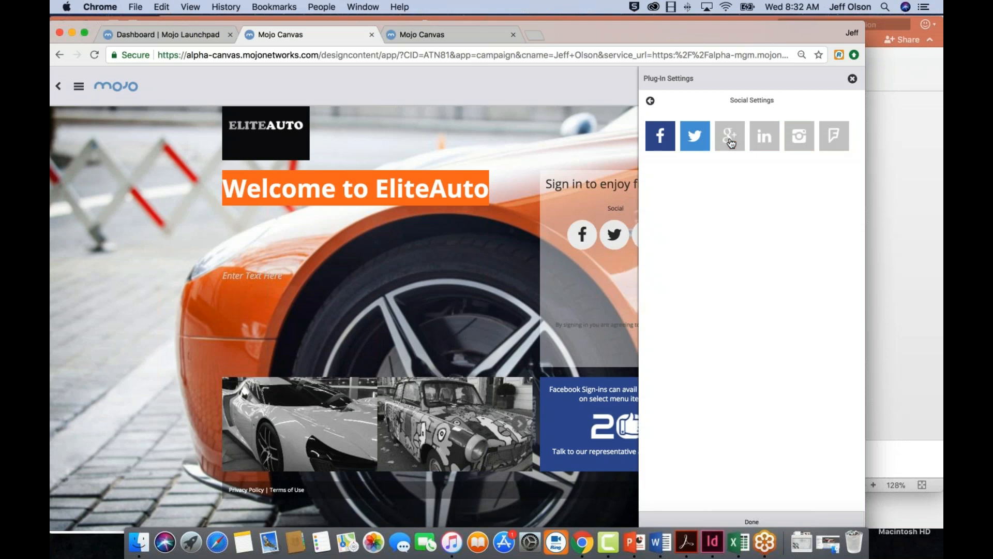
{"action": "left_click", "coordinate": [754, 521]}
{"action": "left_click", "coordinate": [801, 522]}
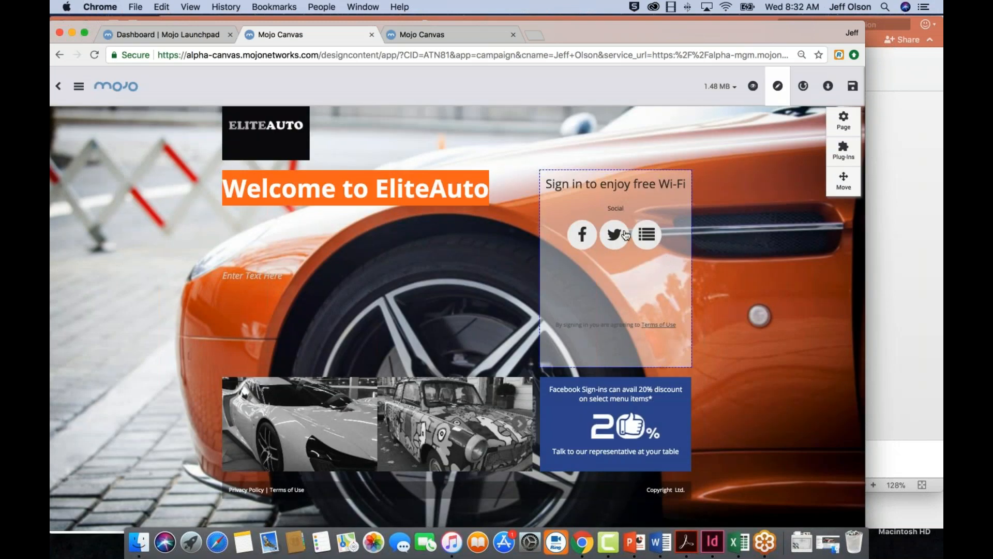
Reopen the Social plug-in's settings and turn the Google+ and LinkedIn sign-ins back on
{"action": "left_click", "coordinate": [843, 150]}
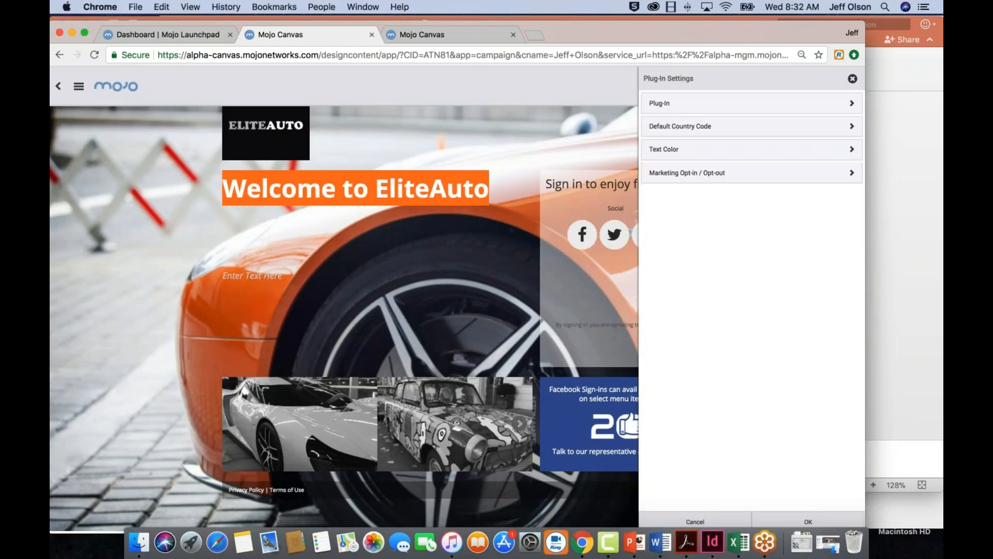
{"action": "left_click", "coordinate": [814, 105]}
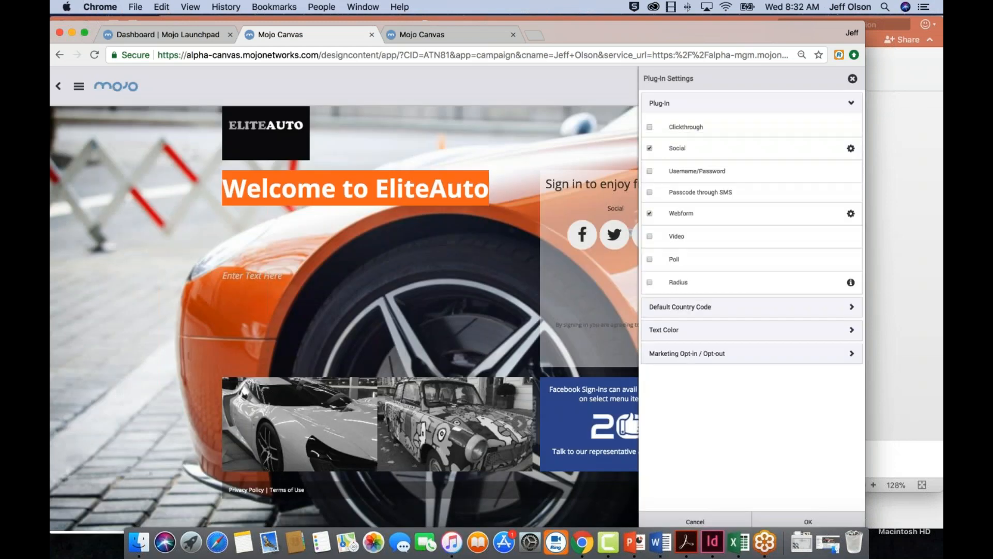
{"action": "left_click", "coordinate": [813, 155]}
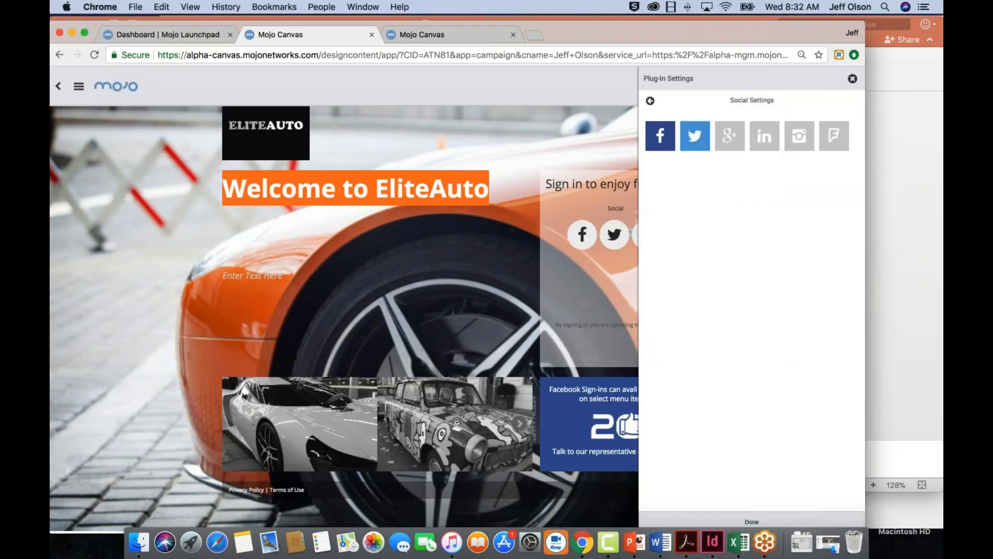
{"action": "left_click", "coordinate": [733, 138]}
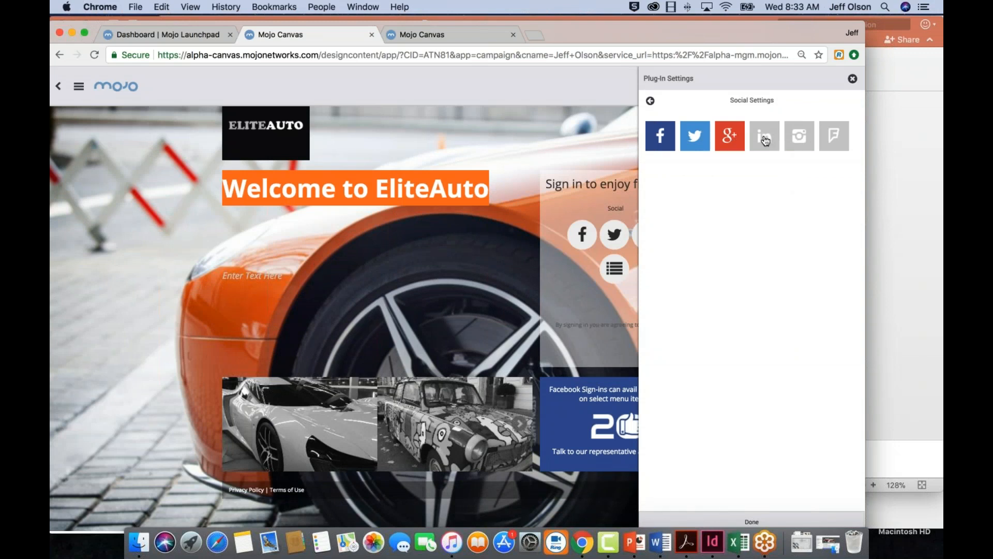
{"action": "left_click", "coordinate": [765, 140]}
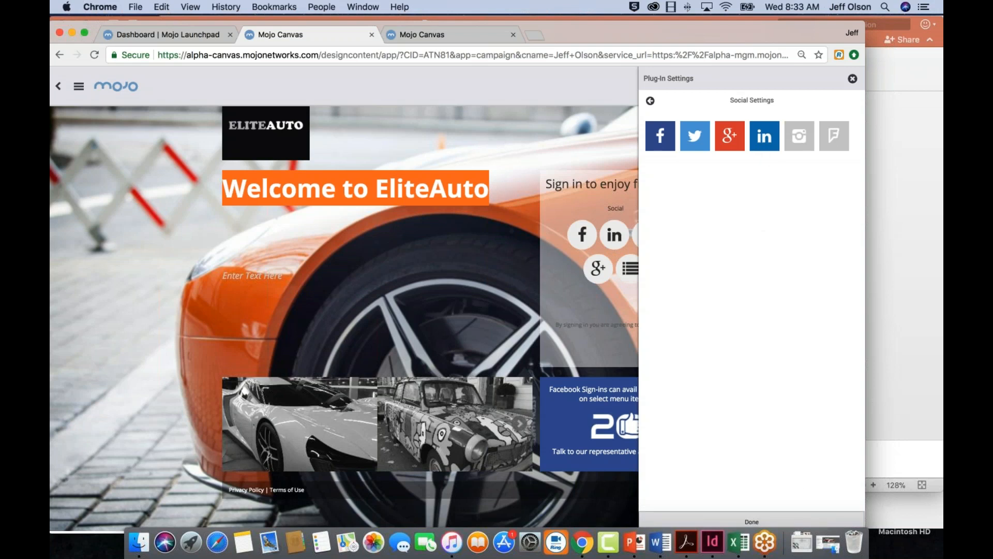
{"action": "left_click", "coordinate": [758, 522]}
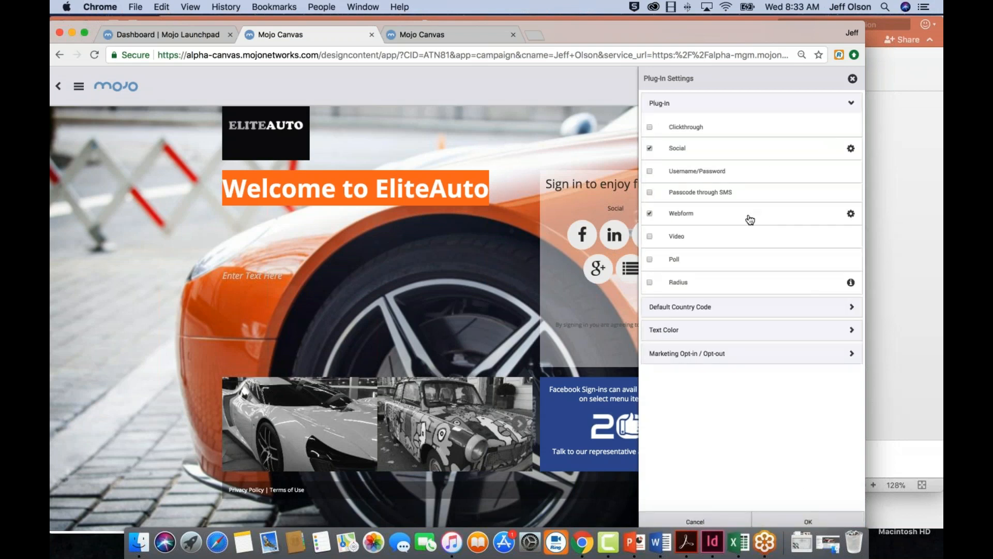
Display First Name, Last Name and Phone No. in the webform, make the phone number mandatory and email optional, and apply the plug-in settings
{"action": "left_click", "coordinate": [851, 214]}
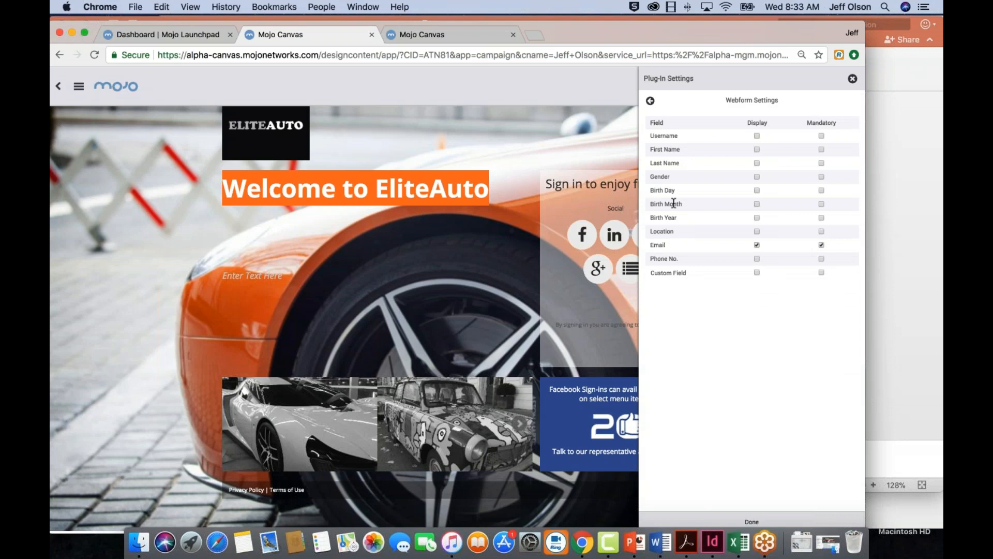
{"action": "left_click", "coordinate": [756, 259]}
{"action": "left_click", "coordinate": [821, 259]}
{"action": "left_click", "coordinate": [821, 245]}
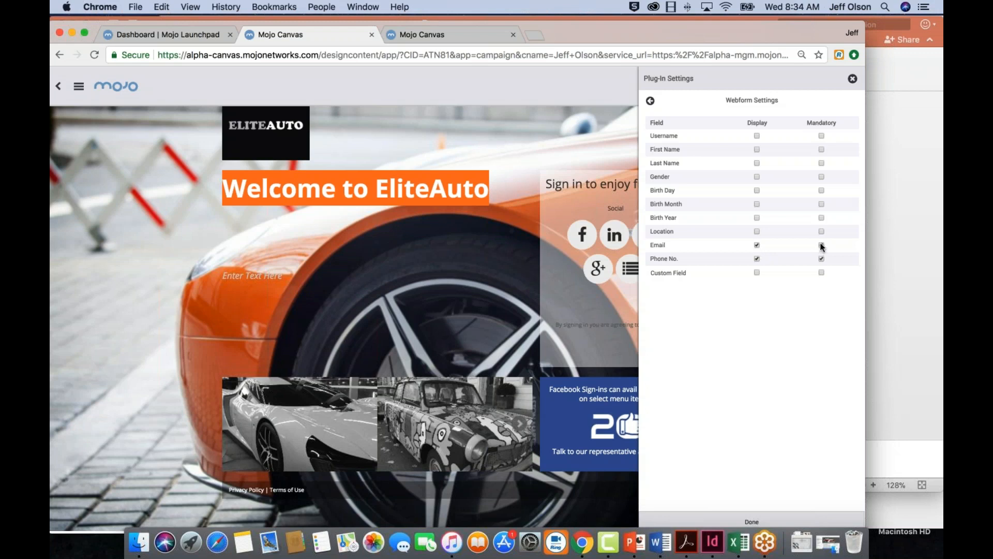
{"action": "left_click", "coordinate": [756, 150]}
{"action": "left_click", "coordinate": [757, 163]}
{"action": "left_click", "coordinate": [752, 521]}
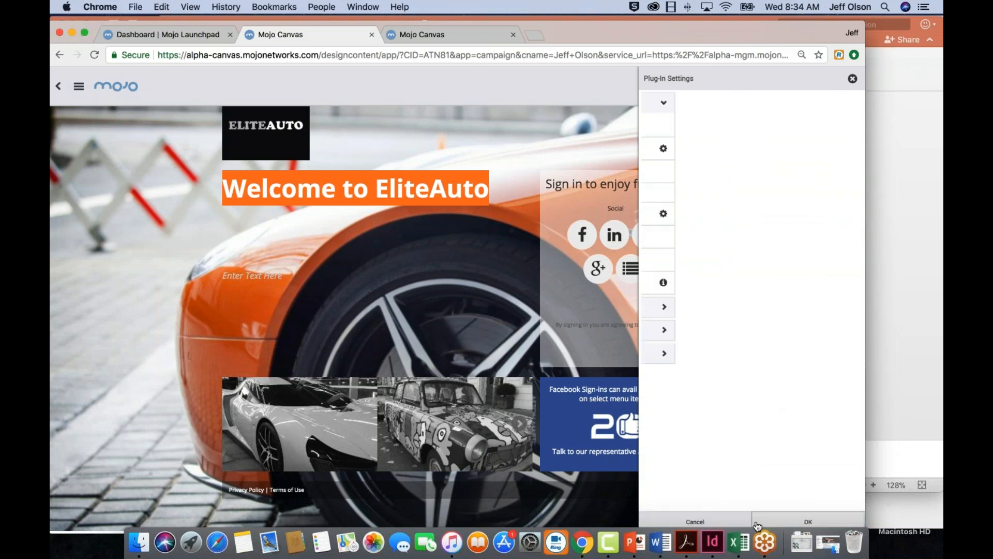
{"action": "left_click", "coordinate": [812, 522]}
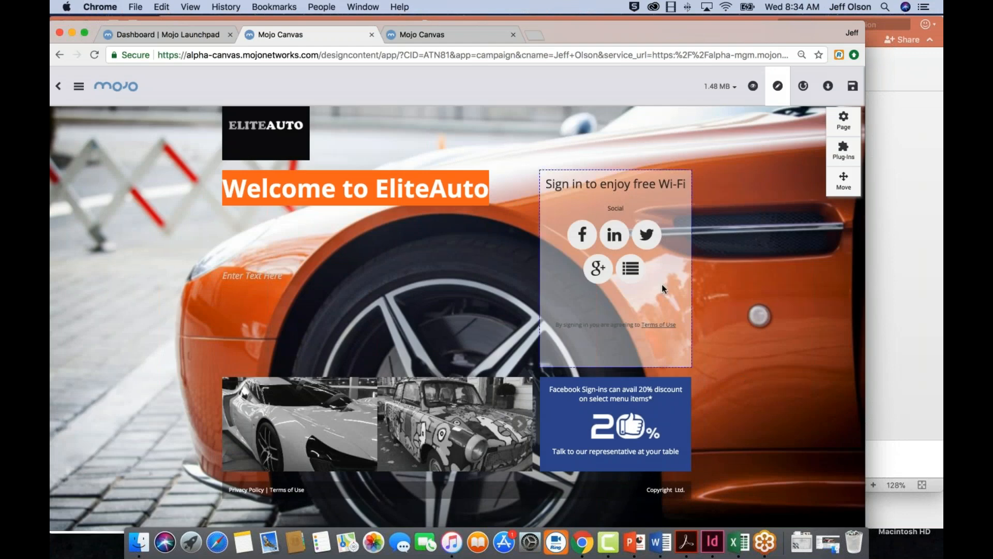
Look through the sign-in container's background image, color and pattern options and close its settings without choosing a new background
{"action": "left_click", "coordinate": [632, 272]}
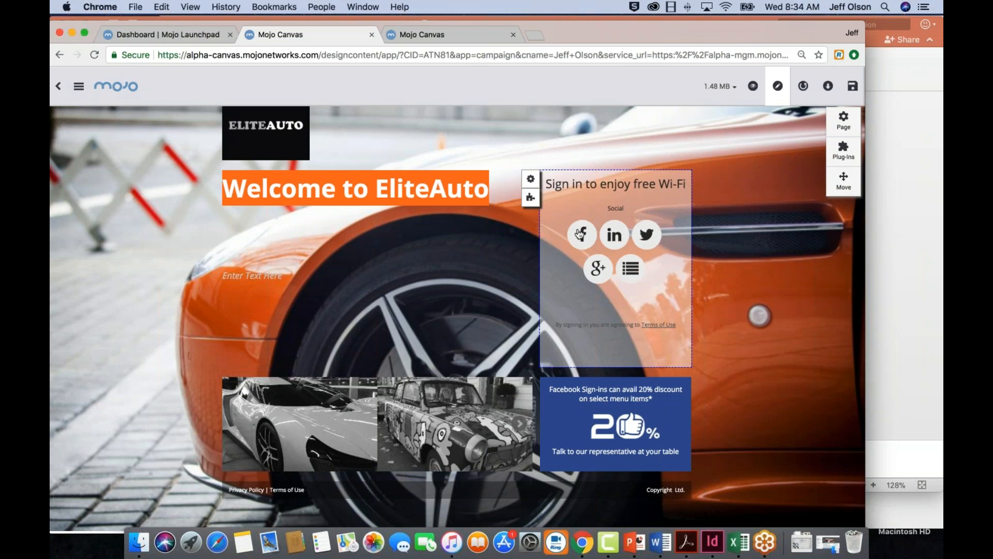
{"action": "left_click", "coordinate": [530, 181]}
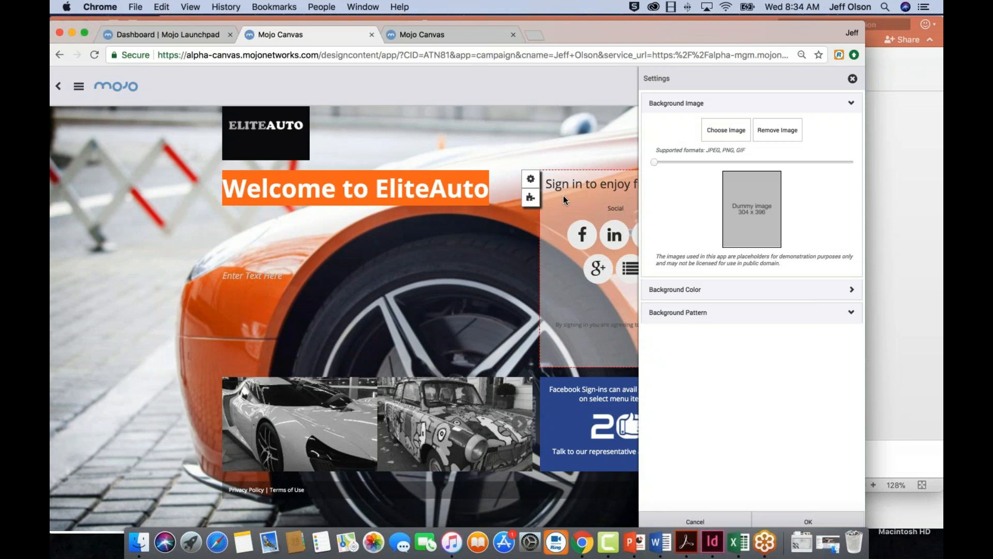
{"action": "left_click", "coordinate": [851, 289]}
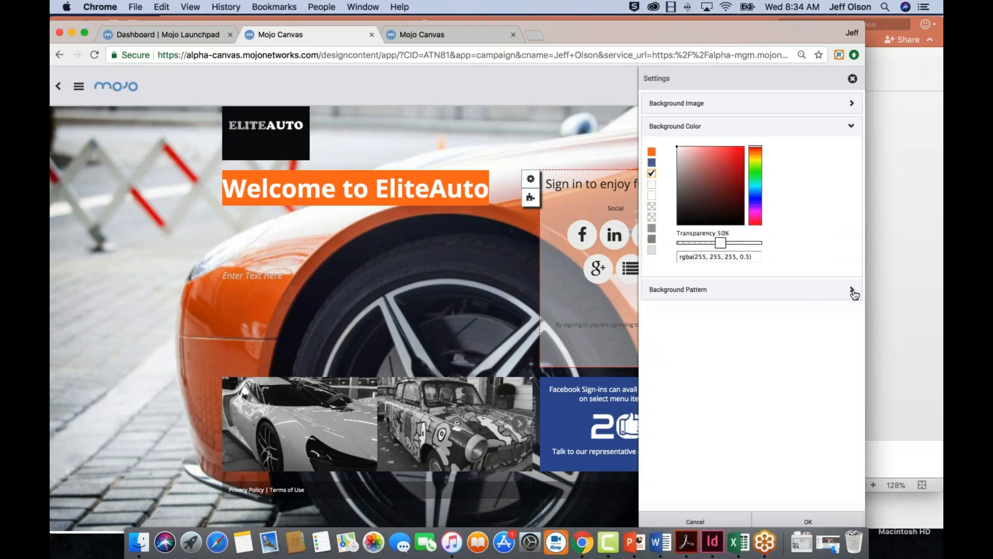
{"action": "left_click", "coordinate": [852, 291]}
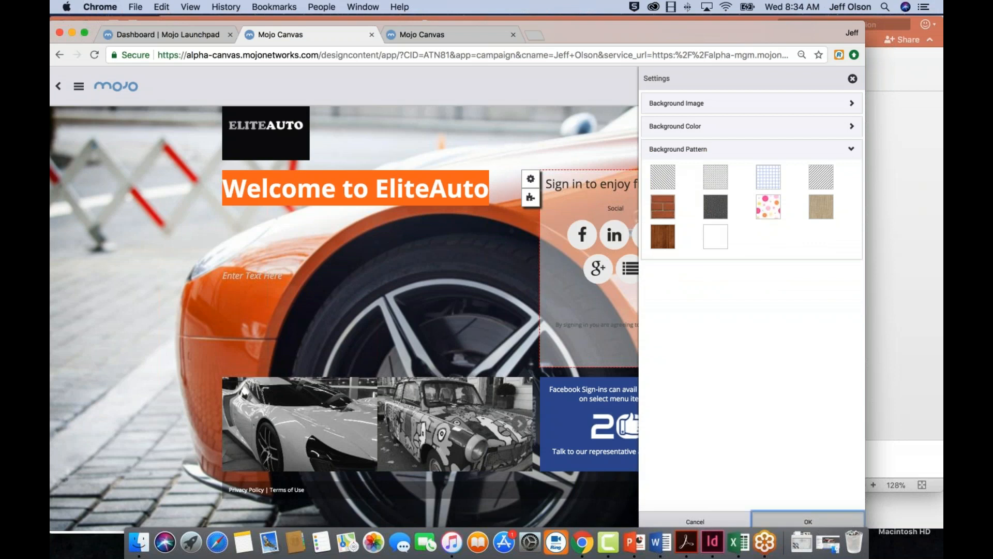
{"action": "left_click", "coordinate": [814, 523]}
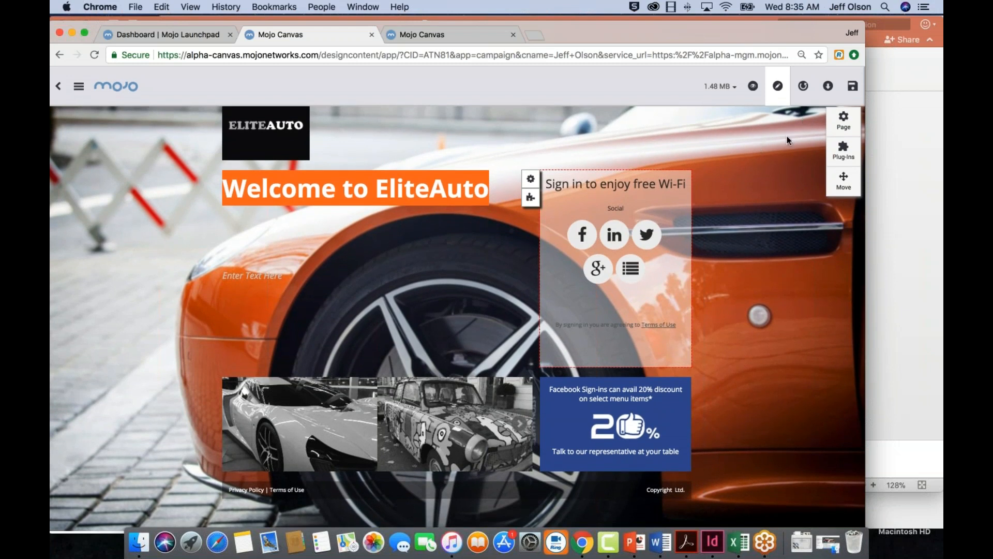
Save the splash page to Main Campaign as "Slash1" and publish the campaign
{"action": "left_click", "coordinate": [853, 87]}
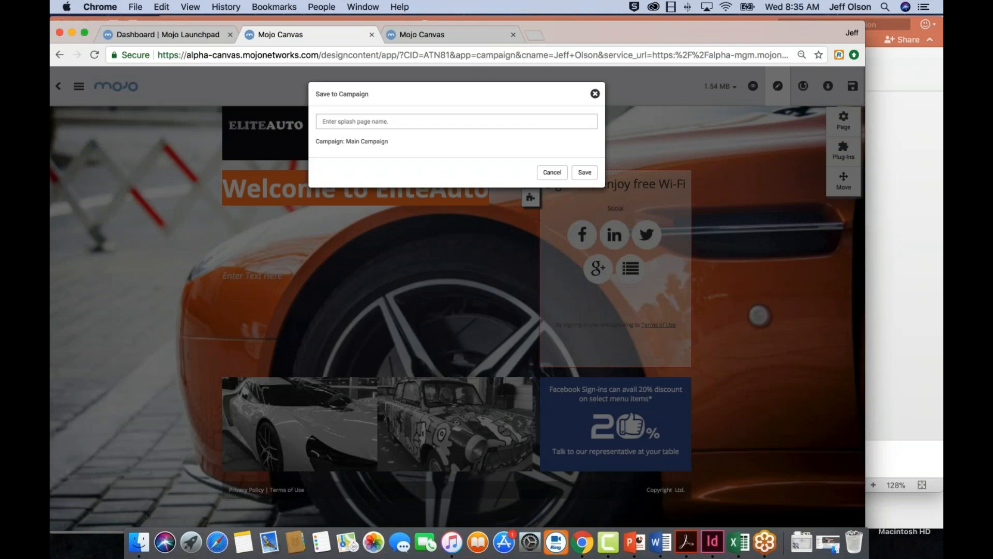
{"action": "left_click", "coordinate": [391, 121]}
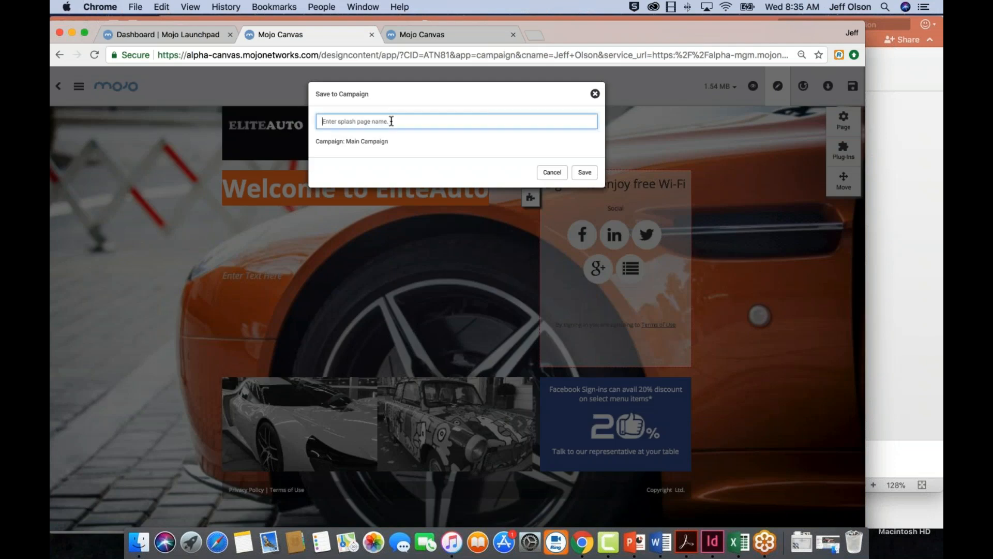
{"action": "type", "text": "Slash1"}
{"action": "left_click", "coordinate": [593, 175]}
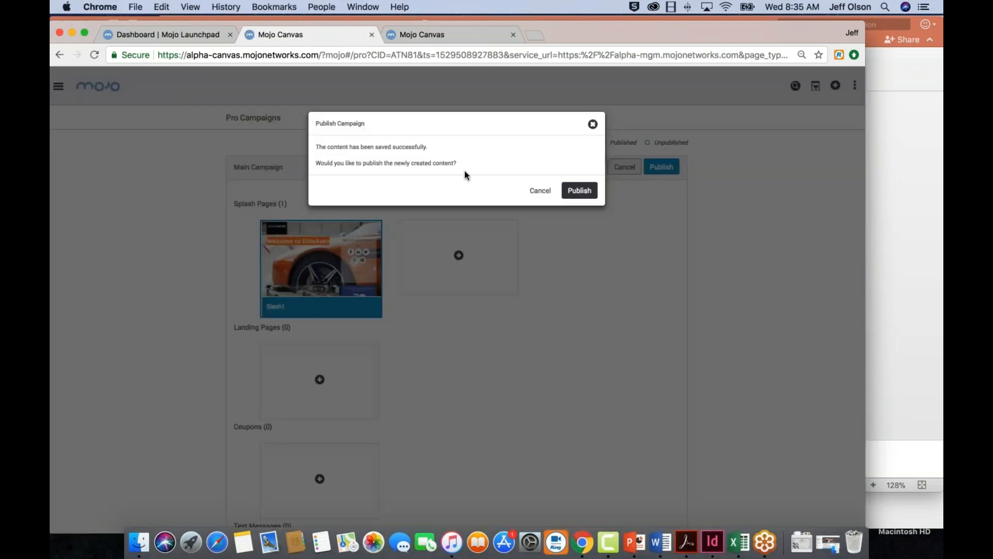
{"action": "left_click", "coordinate": [580, 192]}
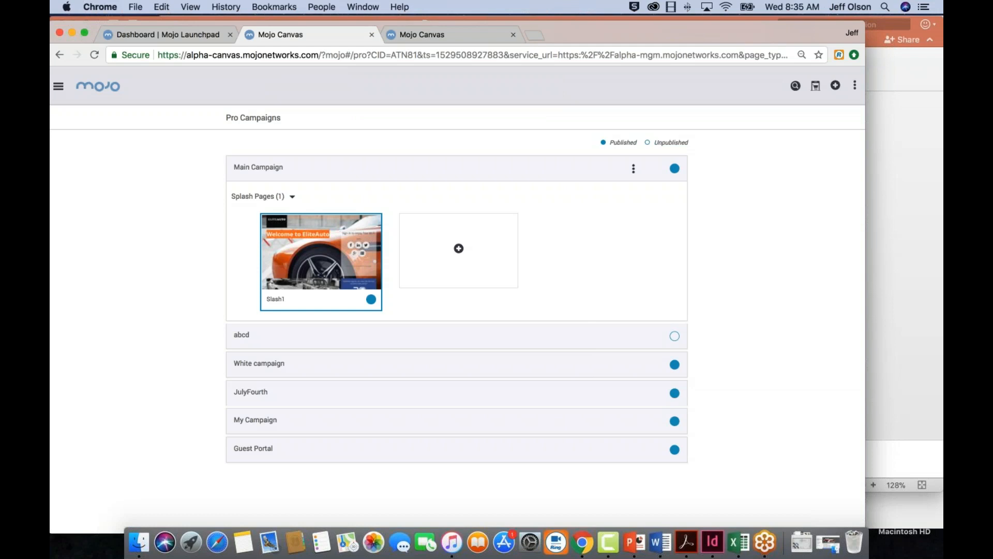
Preview the Slash1 splash page, check its sign-in web form fields, and close the preview
{"action": "mouse_move", "coordinate": [321, 262]}
{"action": "left_click", "coordinate": [356, 301]}
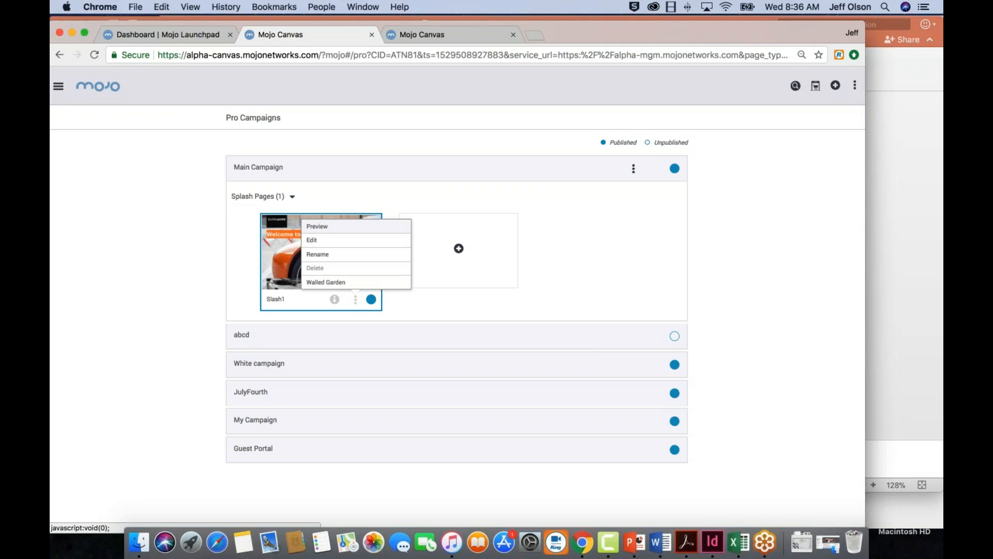
{"action": "left_click", "coordinate": [318, 227]}
{"action": "scroll", "coordinate": [474, 352], "scroll_direction": "down", "scroll_amount": 3}
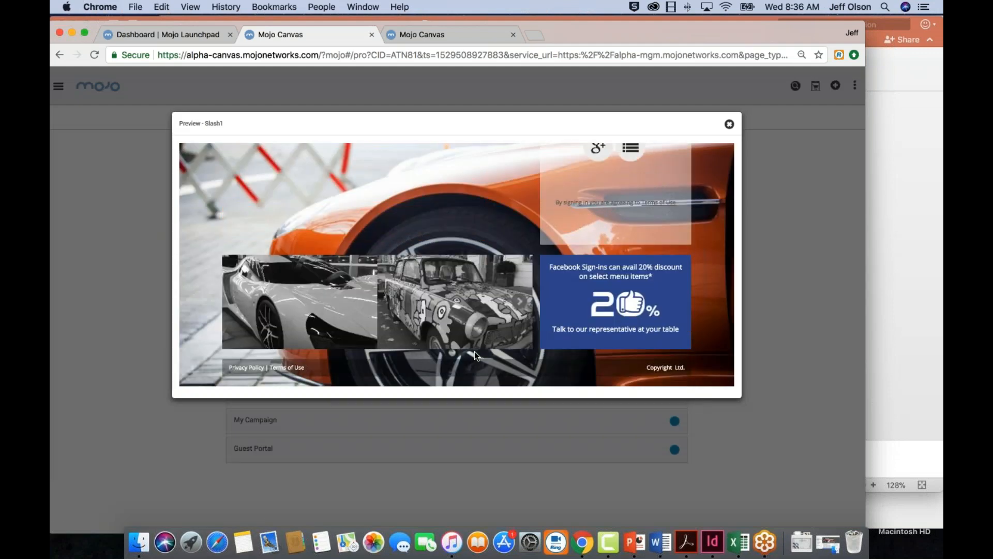
{"action": "scroll", "coordinate": [474, 351], "scroll_direction": "up", "scroll_amount": 4}
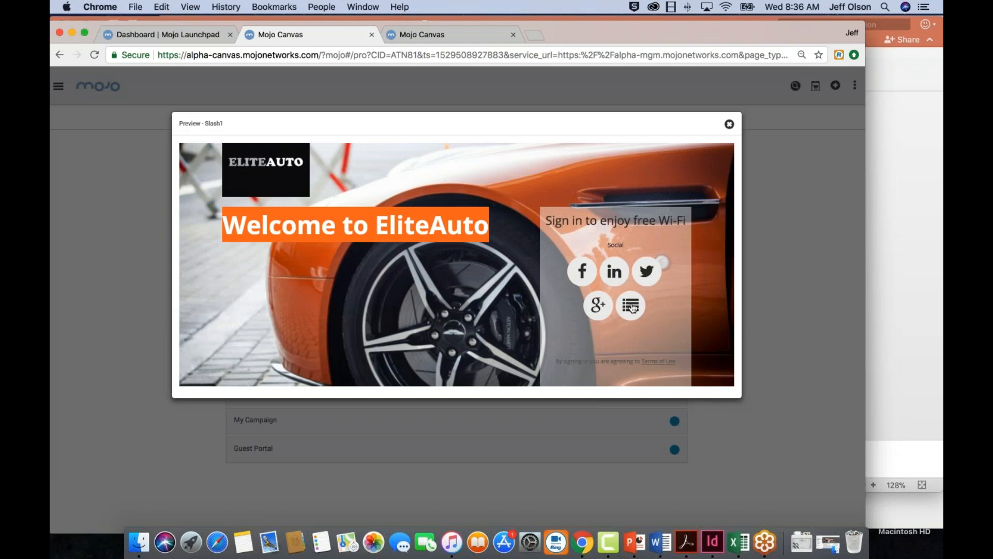
{"action": "left_click", "coordinate": [631, 306]}
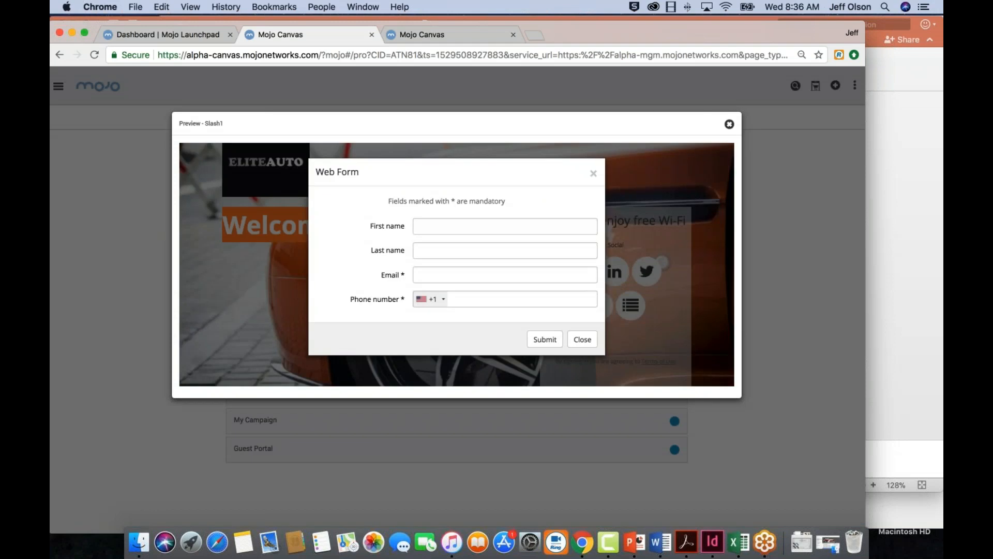
{"action": "left_click", "coordinate": [435, 227]}
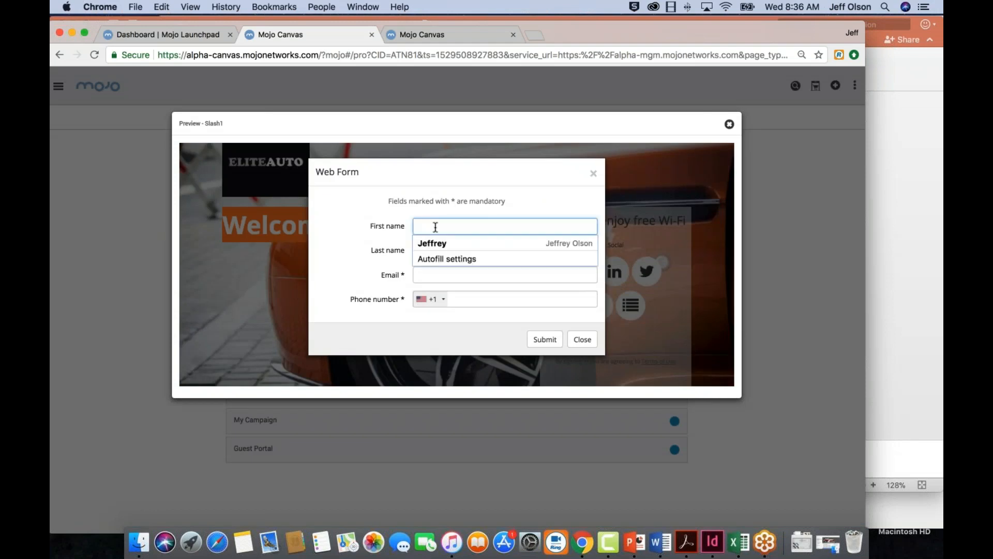
{"action": "key", "text": "Escape"}
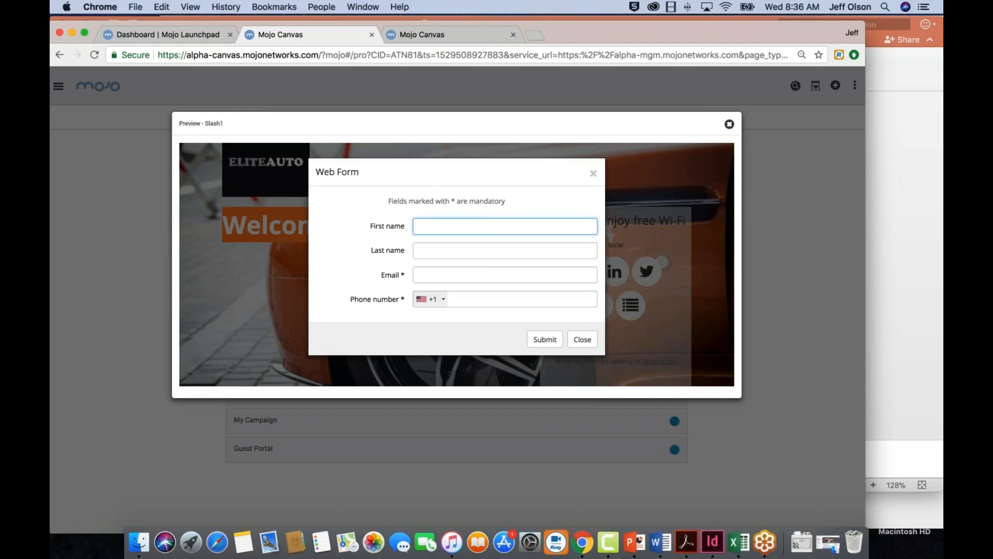
{"action": "left_click", "coordinate": [594, 173]}
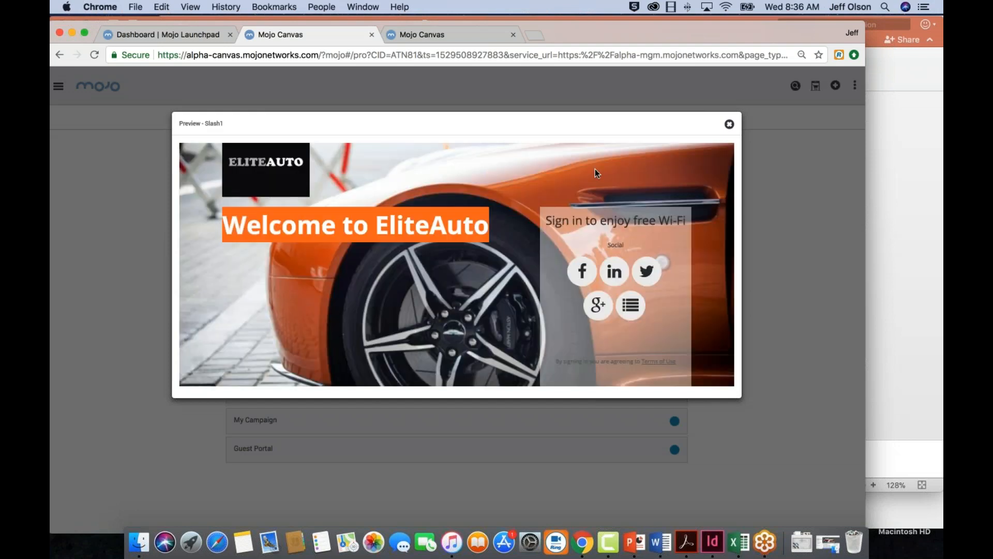
{"action": "left_click", "coordinate": [728, 125]}
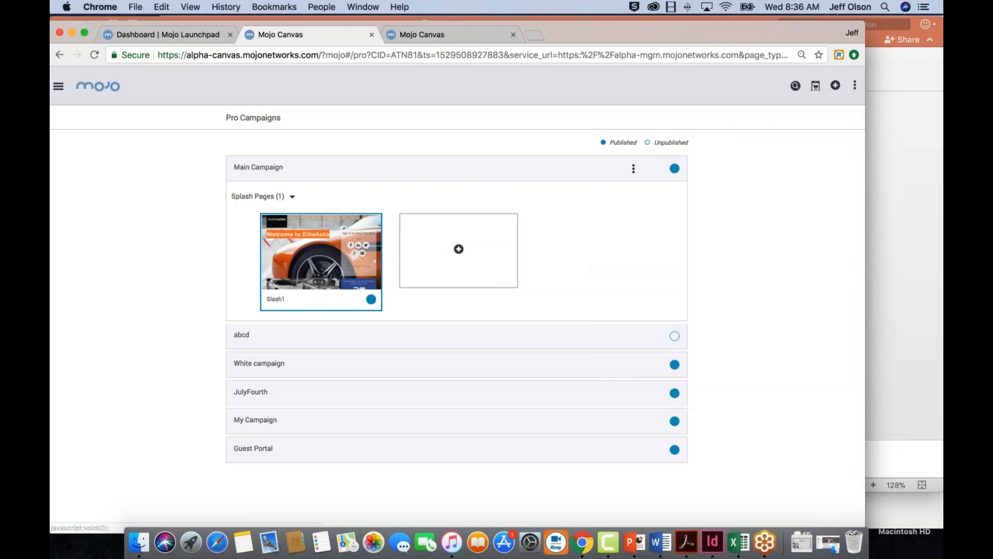
Start a landing page for Main Campaign from the Auto Art template and open it for editing, closing its page settings
{"action": "left_click", "coordinate": [293, 197]}
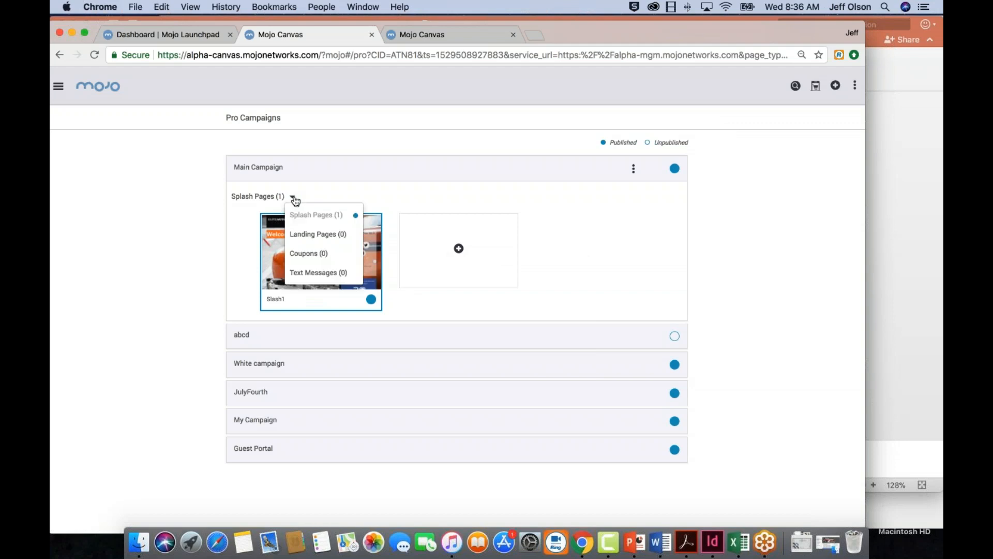
{"action": "left_click", "coordinate": [282, 234]}
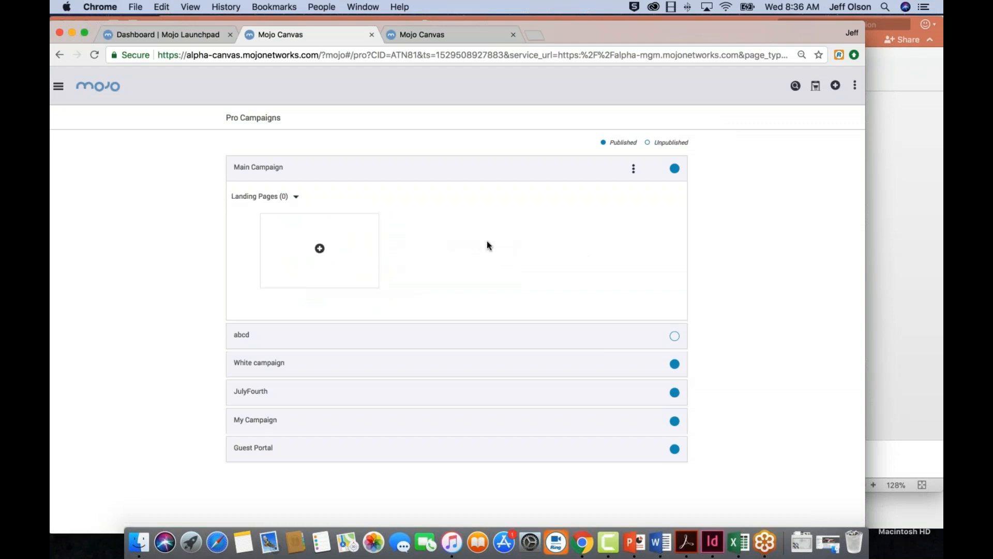
{"action": "left_click", "coordinate": [320, 249]}
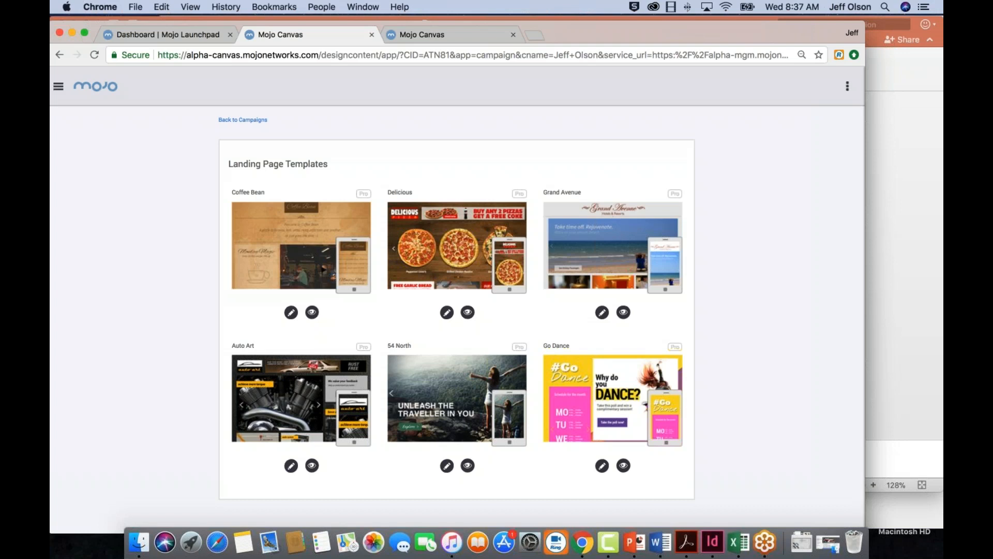
{"action": "left_click", "coordinate": [306, 403]}
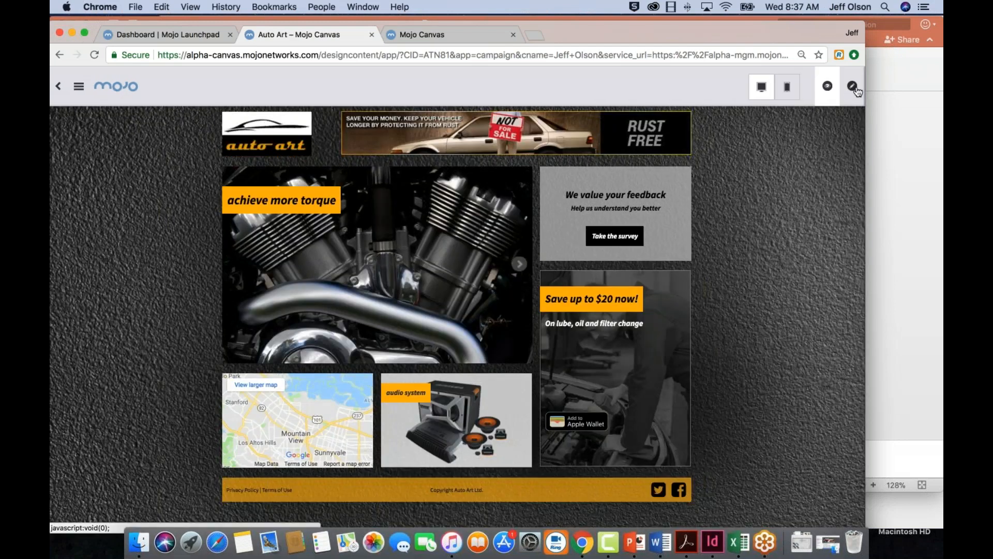
{"action": "left_click", "coordinate": [852, 86]}
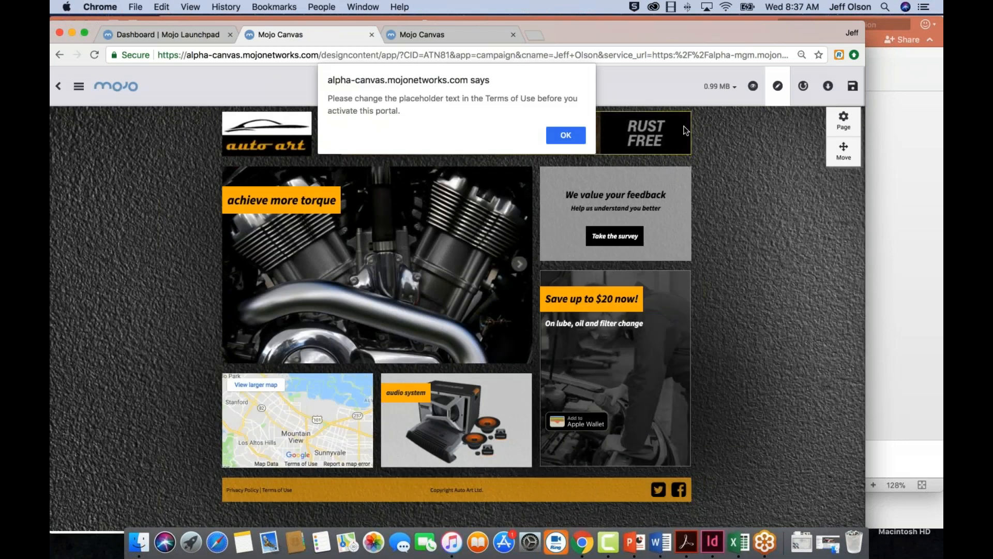
{"action": "key", "text": "Return"}
{"action": "left_click", "coordinate": [851, 80]}
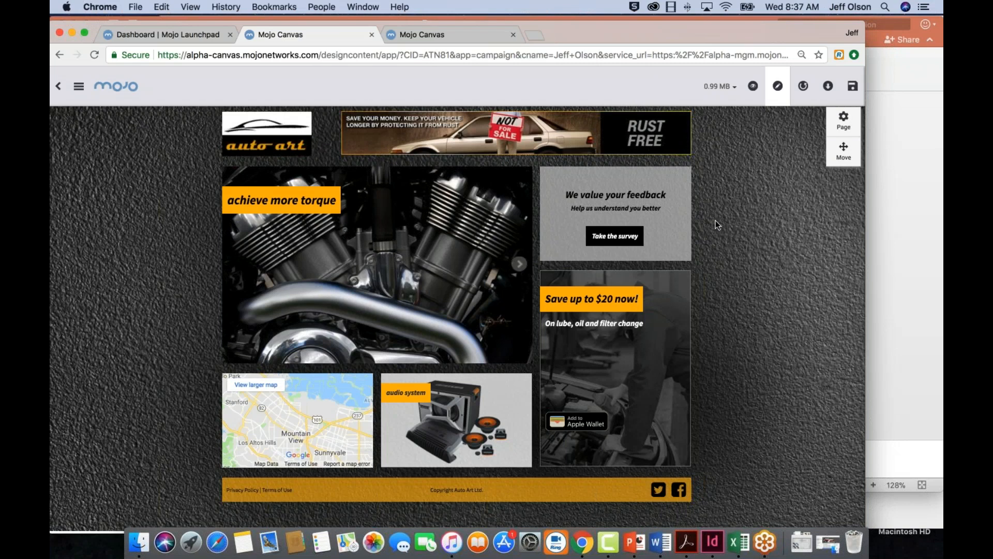
Move the logo and banner row below the footer, and the feedback and savings column to the left of the engine column
{"action": "left_click", "coordinate": [843, 151]}
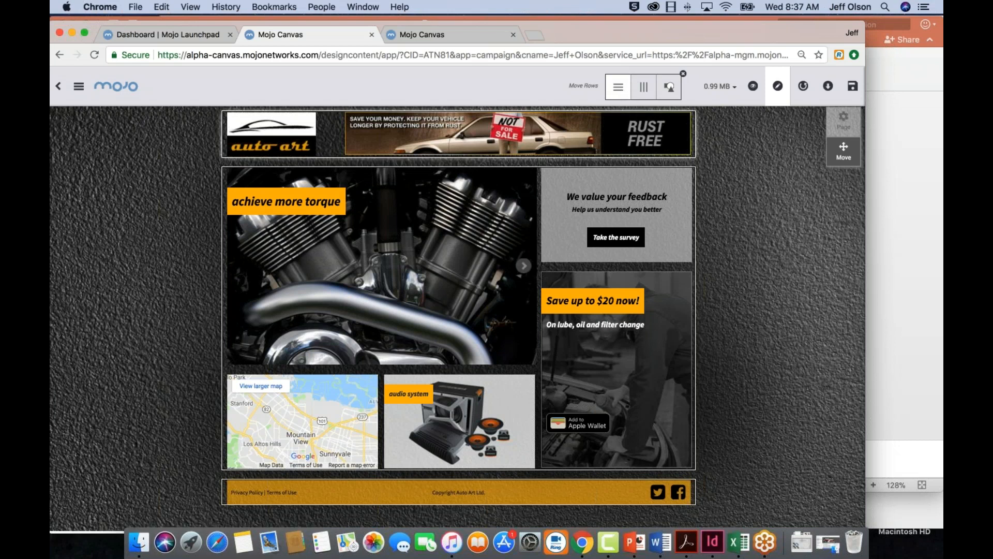
{"action": "left_click_drag", "start_coordinate": [339, 130], "coordinate": [331, 477]}
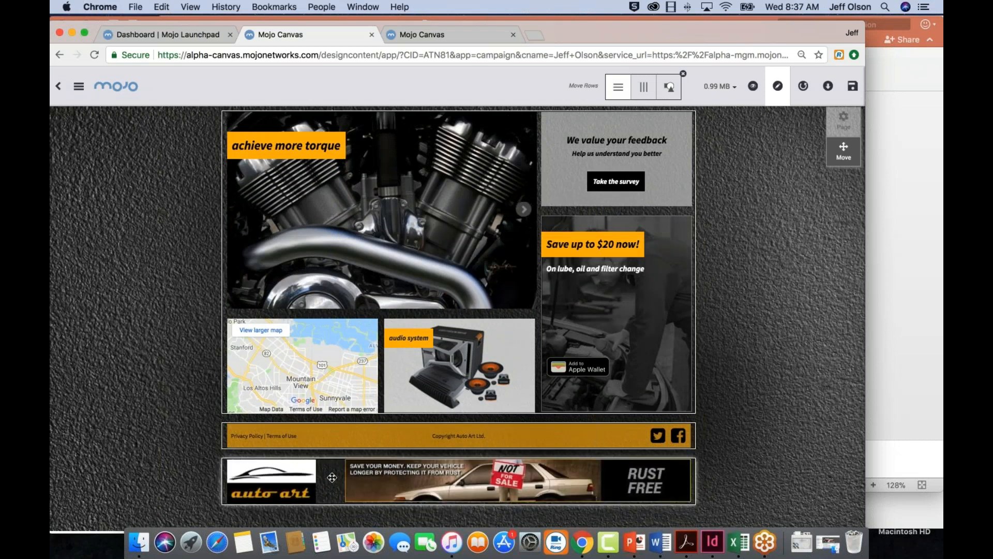
{"action": "left_click", "coordinate": [644, 89]}
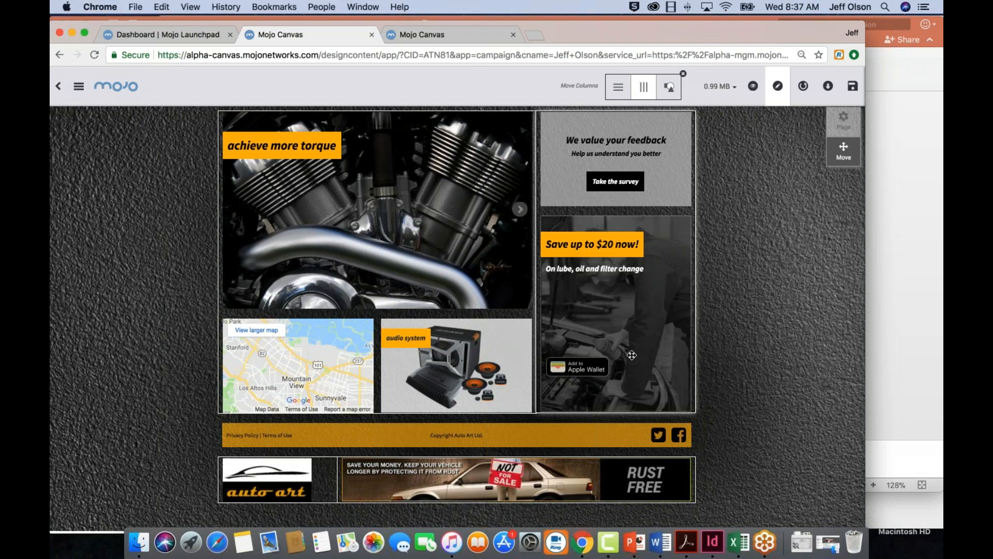
{"action": "left_click_drag", "start_coordinate": [666, 320], "coordinate": [342, 322]}
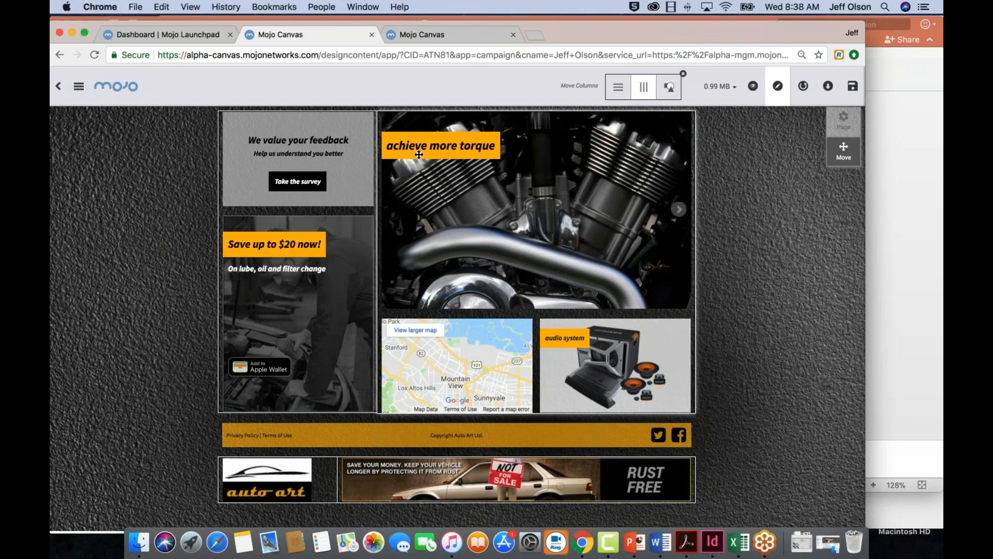
Reposition "achieve more torque" at its image's lower right and "Save up to $20 now!" at its container's upper right, then leave move mode
{"action": "left_click", "coordinate": [672, 90]}
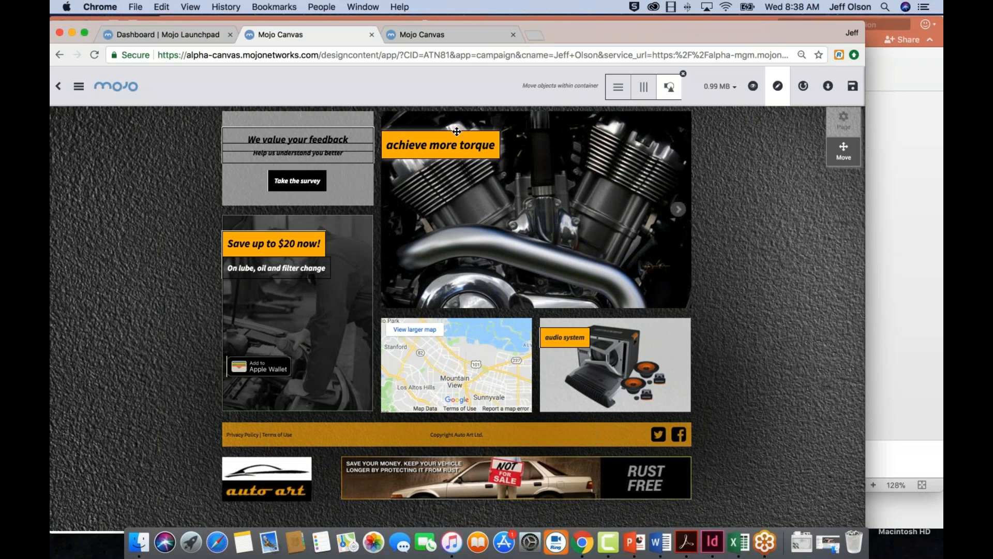
{"action": "left_click_drag", "start_coordinate": [457, 132], "coordinate": [612, 305]}
{"action": "left_click_drag", "start_coordinate": [269, 244], "coordinate": [318, 217]}
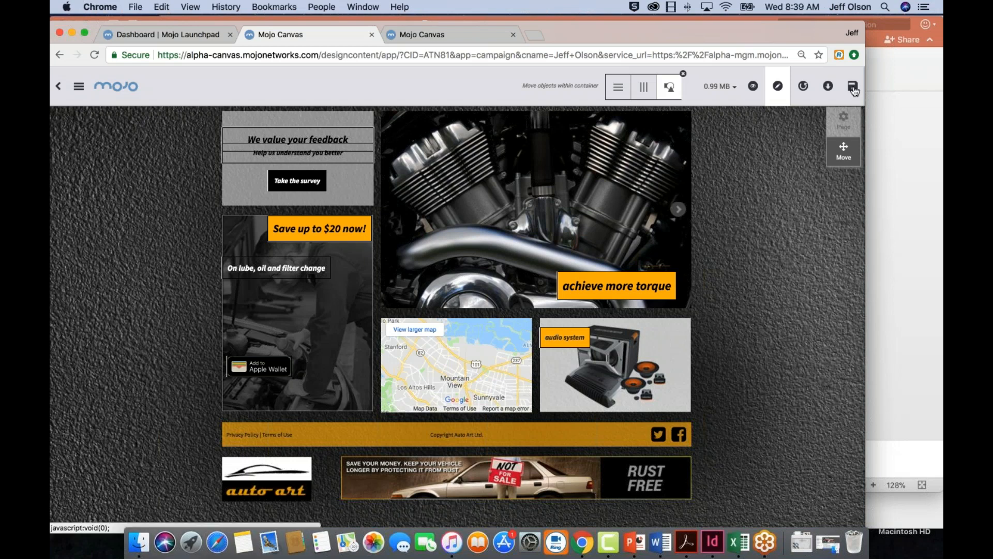
{"action": "left_click", "coordinate": [844, 151]}
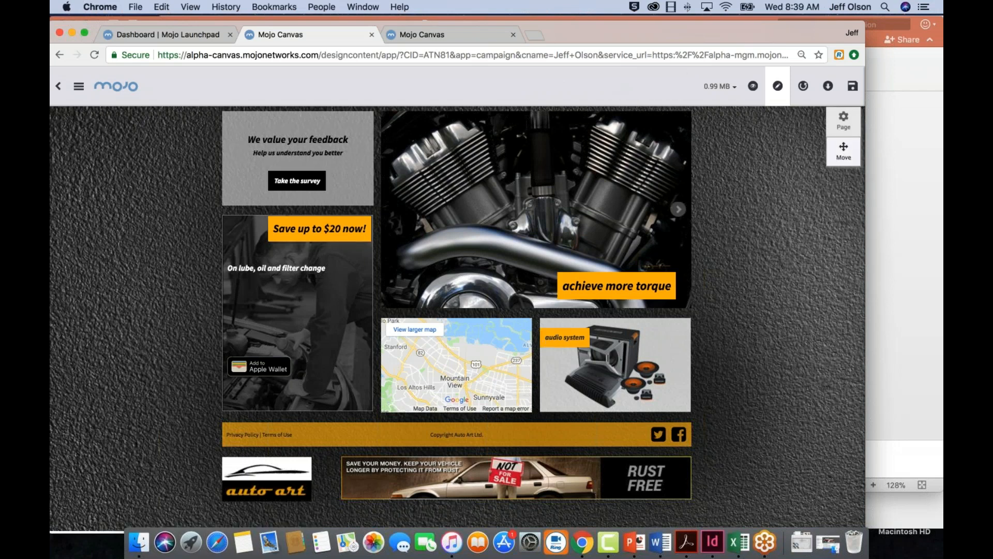
Save the landing page to Main Campaign as "landing 1" and publish it
{"action": "left_click", "coordinate": [853, 86]}
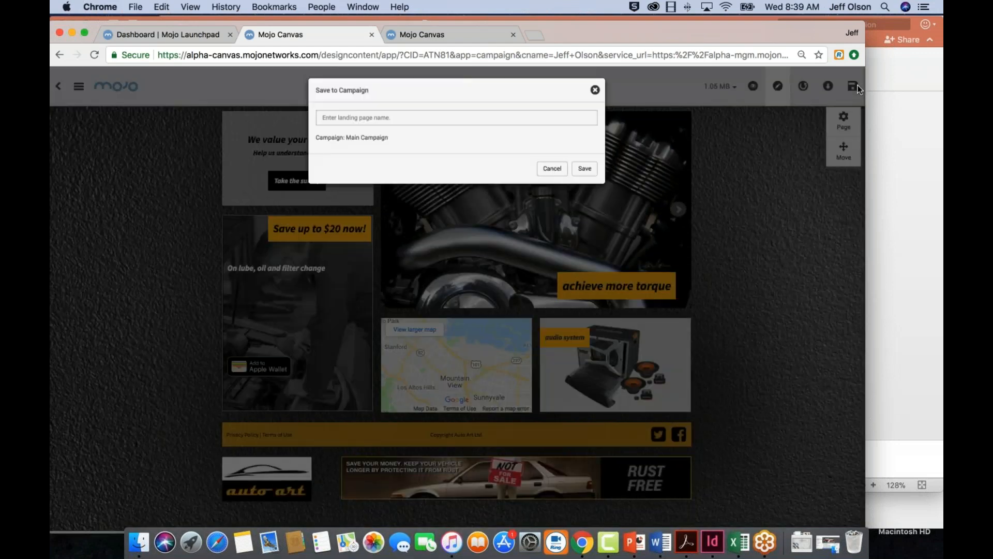
{"action": "left_click", "coordinate": [485, 121]}
{"action": "type", "text": "landing 1"}
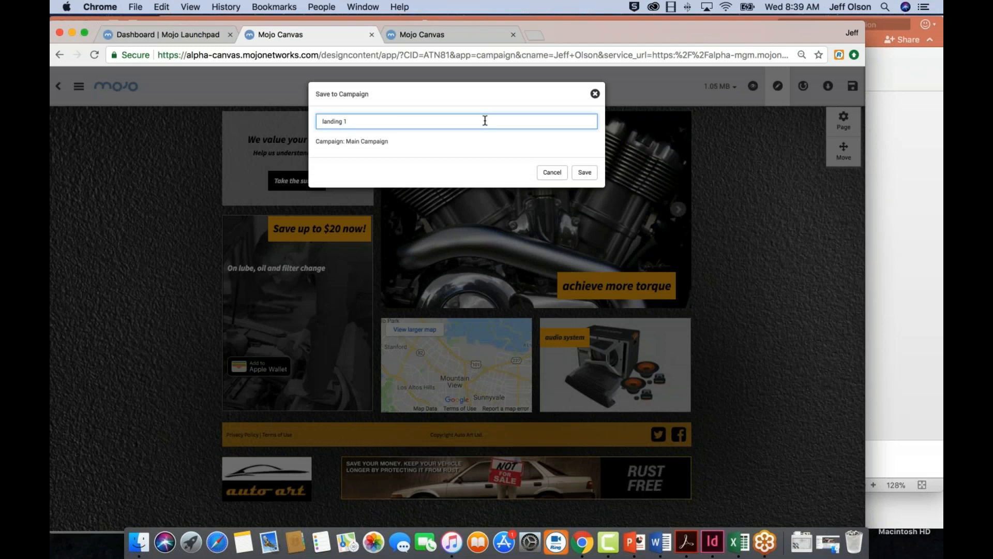
{"action": "left_click", "coordinate": [584, 172]}
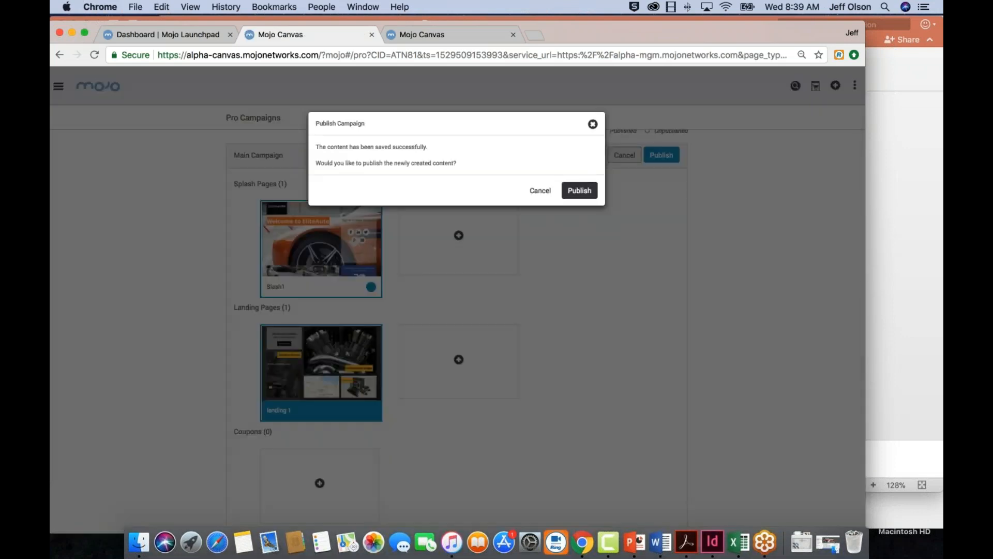
{"action": "left_click", "coordinate": [586, 190]}
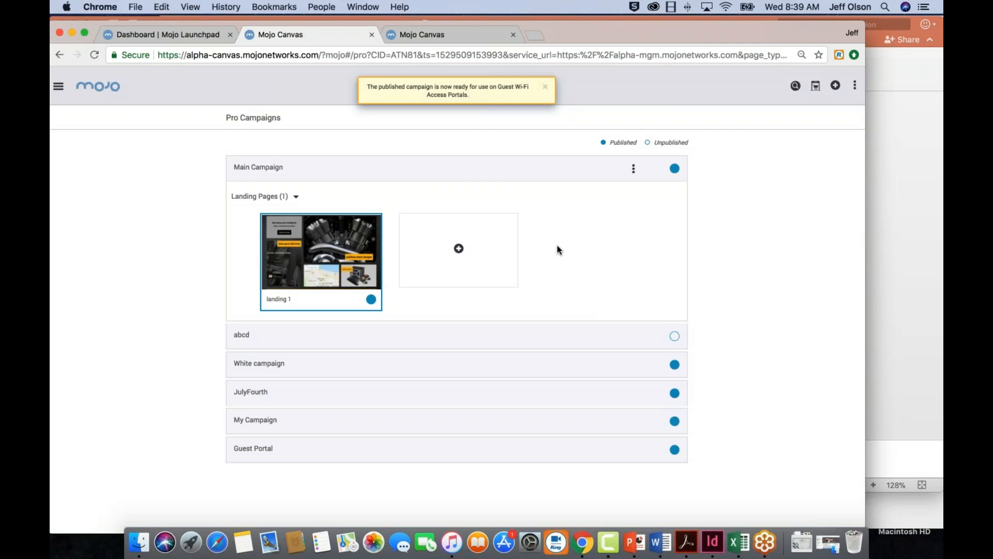
Start a coupon for Main Campaign from the Fashion Store template and open it for editing
{"action": "left_click", "coordinate": [296, 196]}
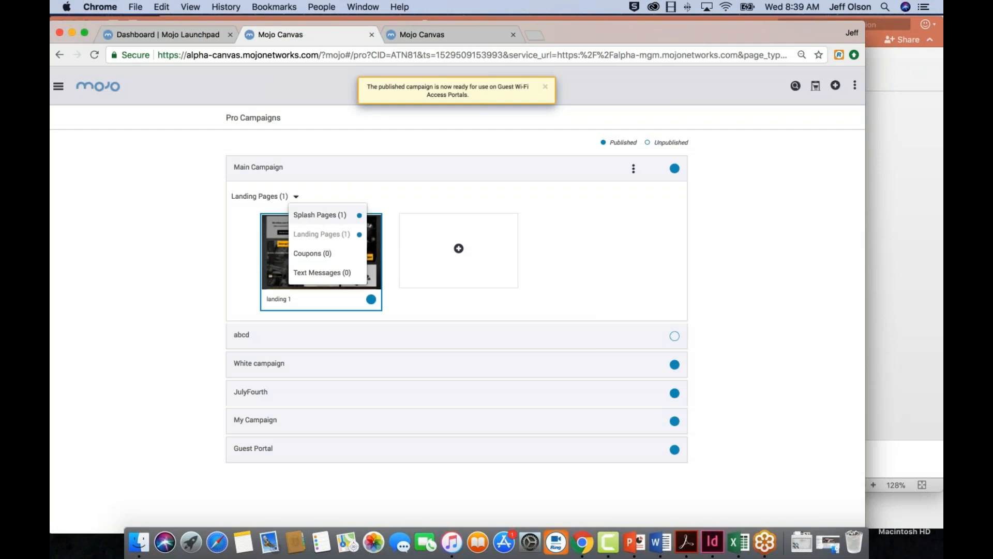
{"action": "left_click", "coordinate": [310, 250]}
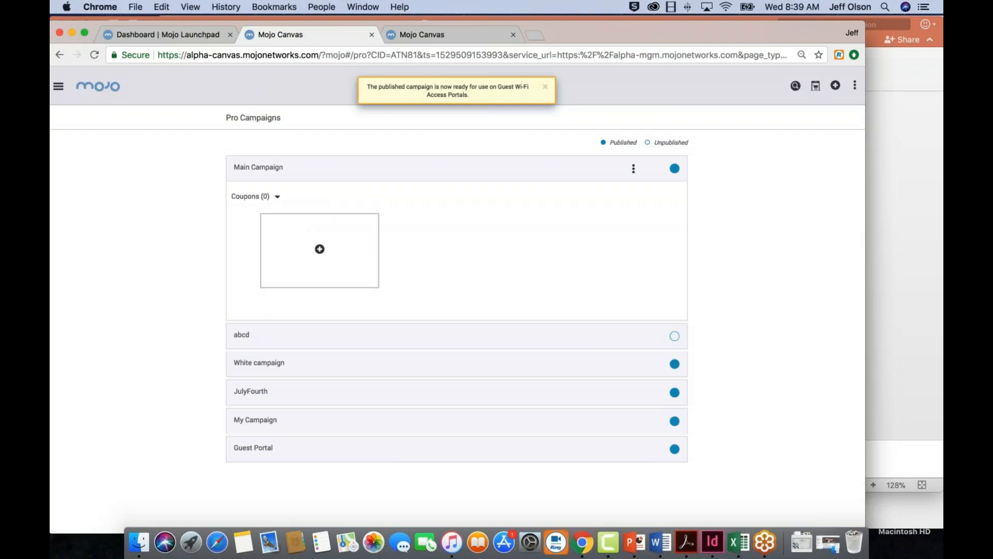
{"action": "left_click", "coordinate": [320, 248]}
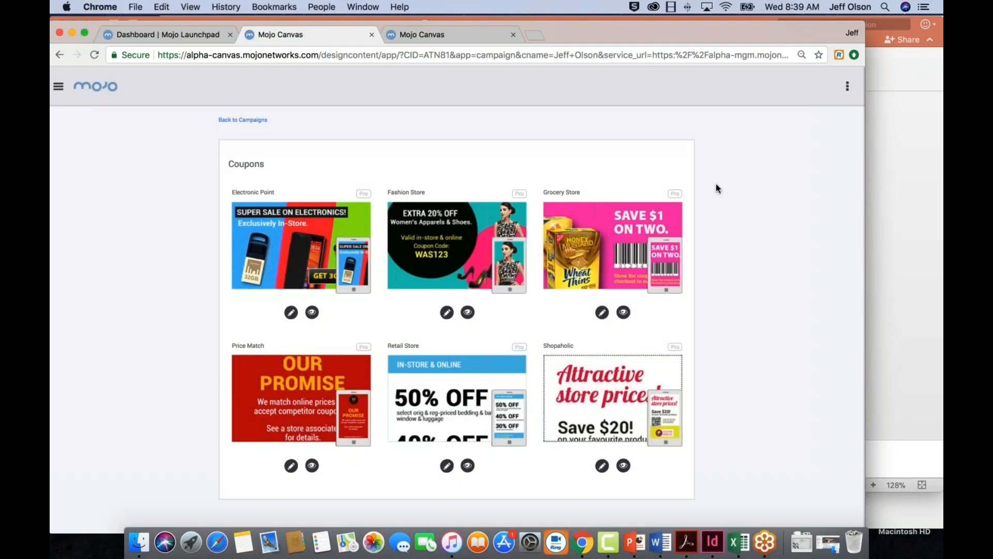
{"action": "left_click", "coordinate": [468, 312]}
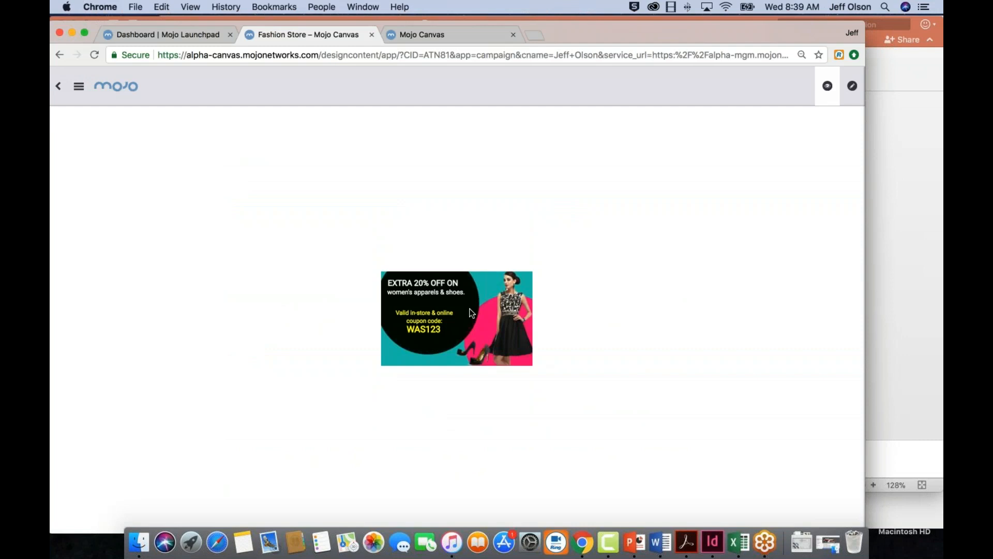
{"action": "left_click", "coordinate": [853, 87]}
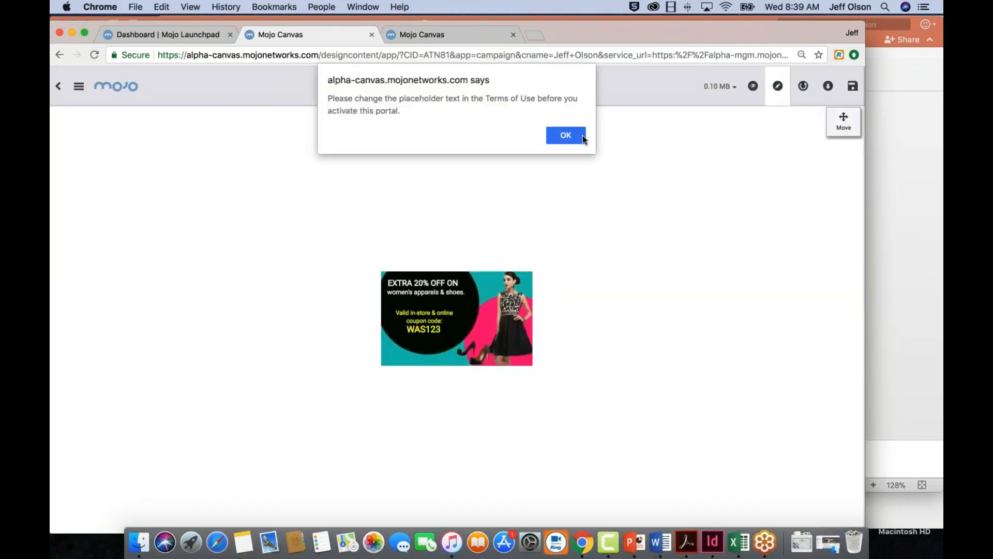
{"action": "key", "text": "Return"}
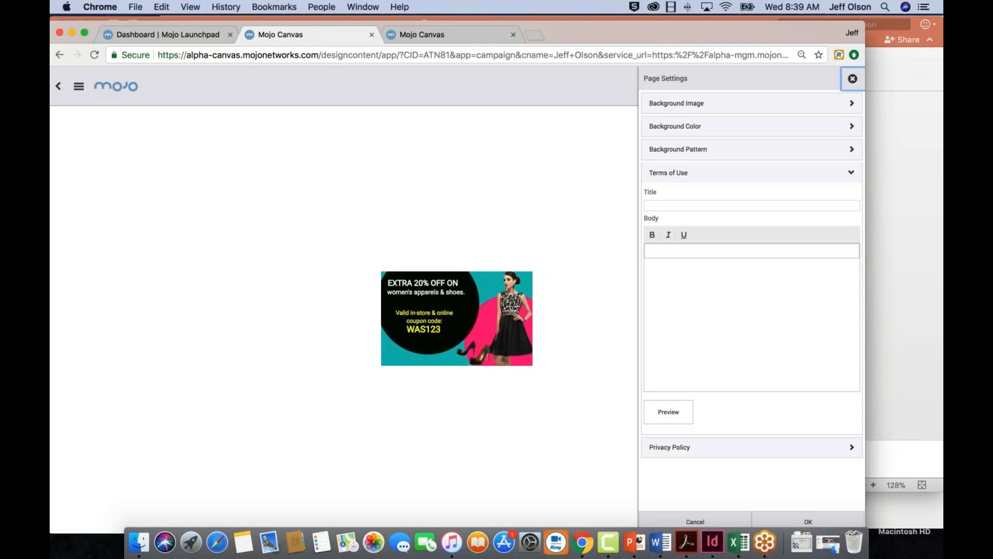
Replace the coupon's background image with "car transparent.png" from the Desktop and enlarge it until it fills the coupon
{"action": "left_click", "coordinate": [852, 78]}
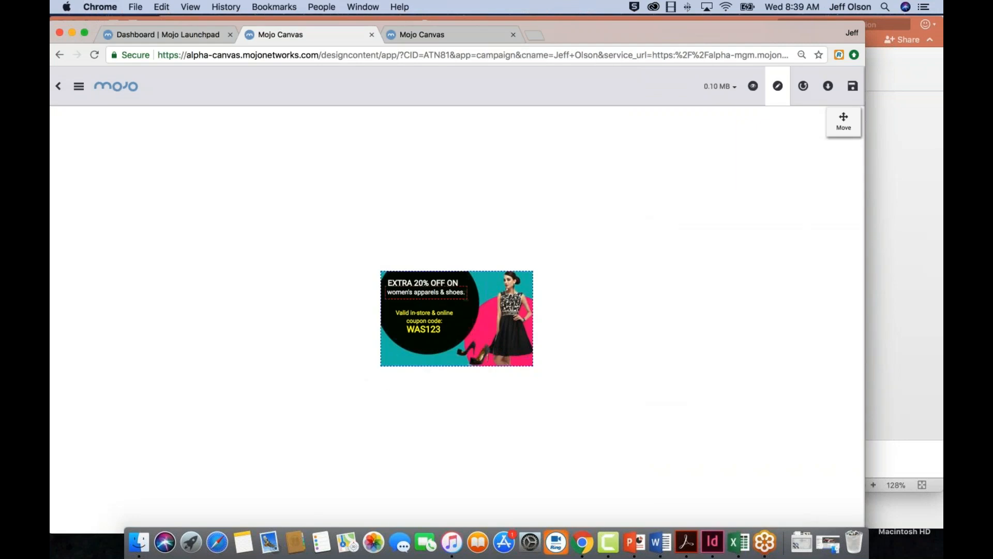
{"action": "left_click", "coordinate": [372, 279]}
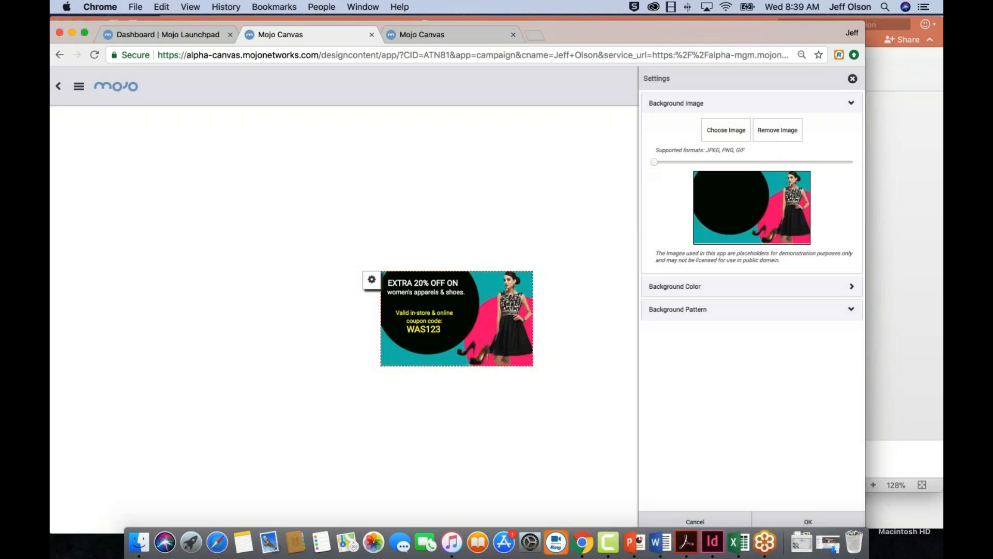
{"action": "left_click", "coordinate": [726, 130]}
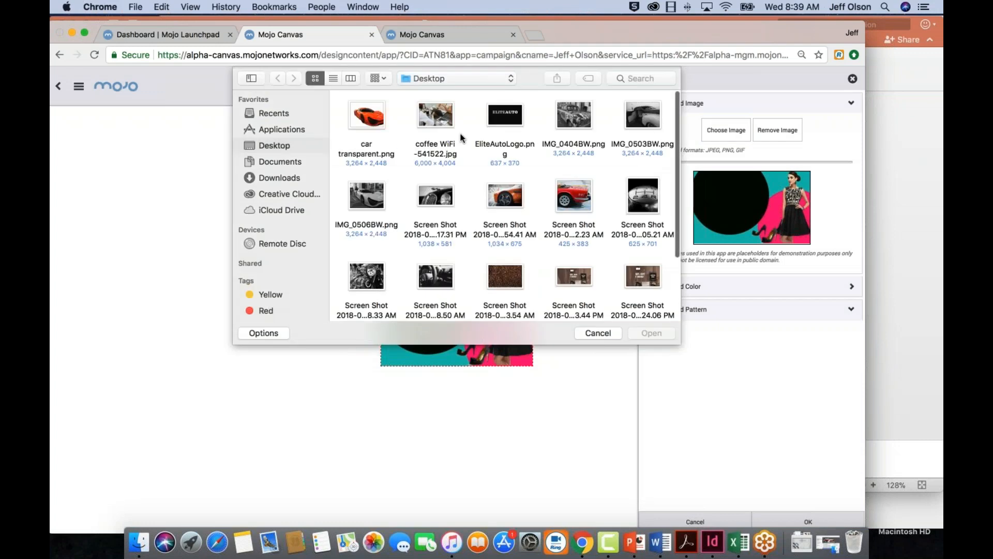
{"action": "left_click", "coordinate": [373, 118]}
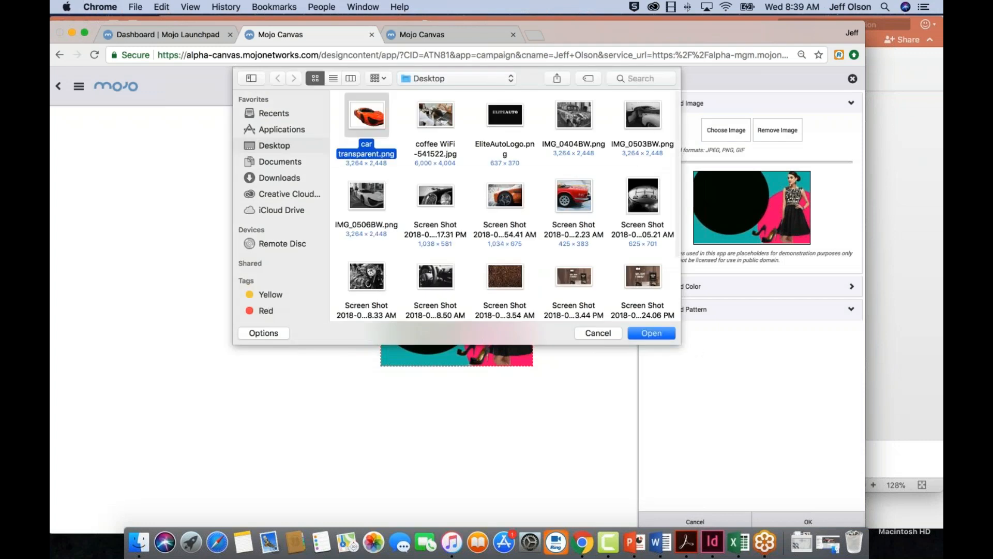
{"action": "left_click", "coordinate": [652, 332]}
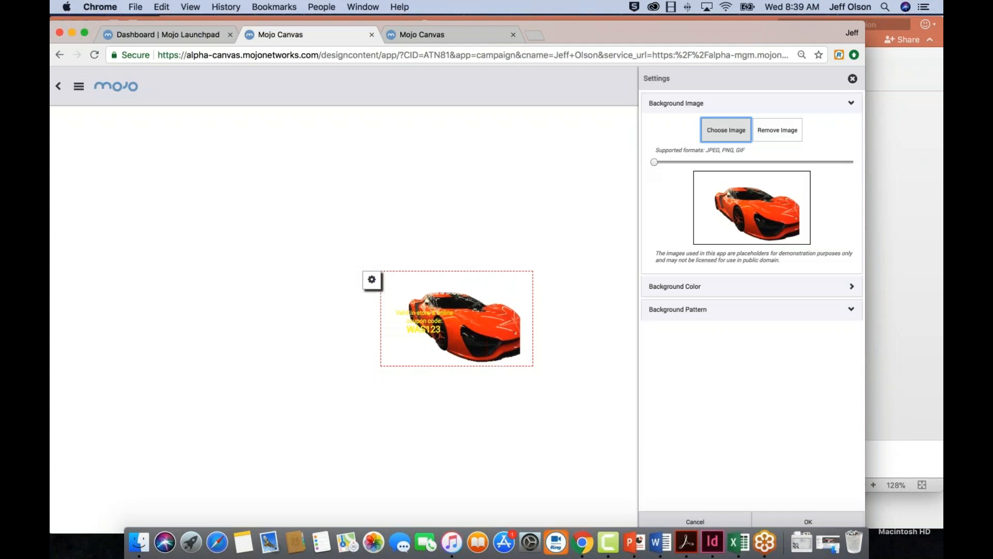
{"action": "left_click_drag", "start_coordinate": [654, 162], "coordinate": [666, 161]}
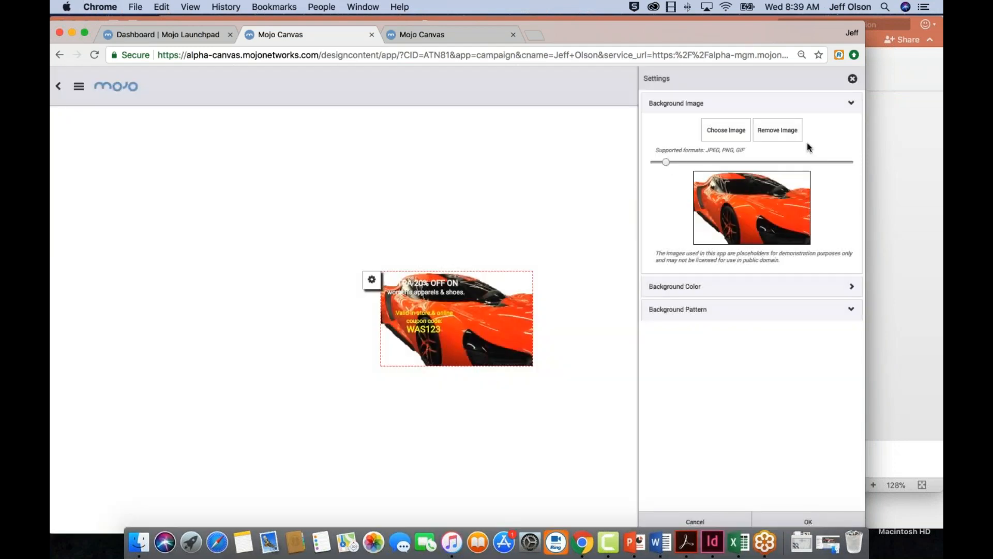
{"action": "left_click", "coordinate": [821, 521]}
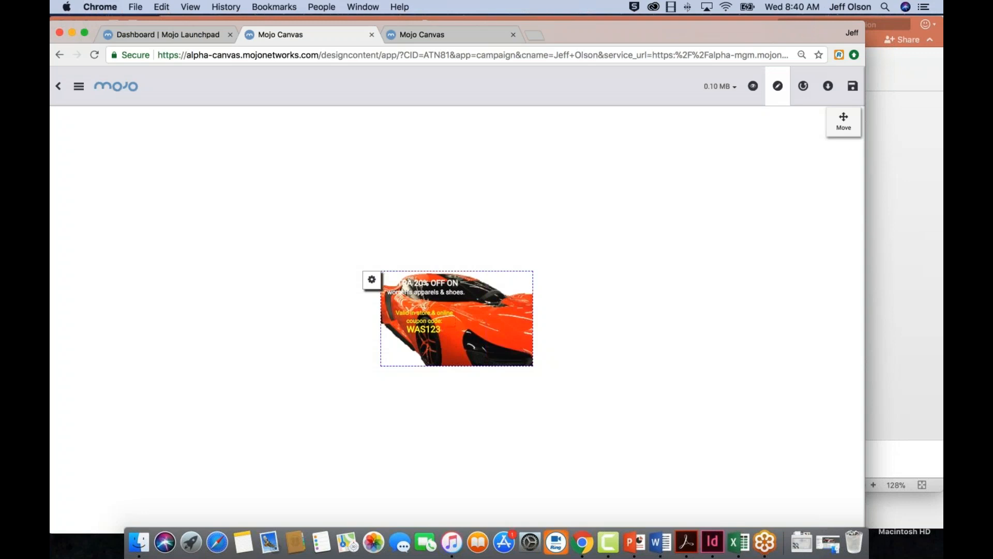
Reposition "Valid in-store & online coupon code:" at the coupon's right edge with WAS123 below it, then leave move mode
{"action": "left_click", "coordinate": [844, 122]}
{"action": "left_click_drag", "start_coordinate": [434, 319], "coordinate": [509, 318]}
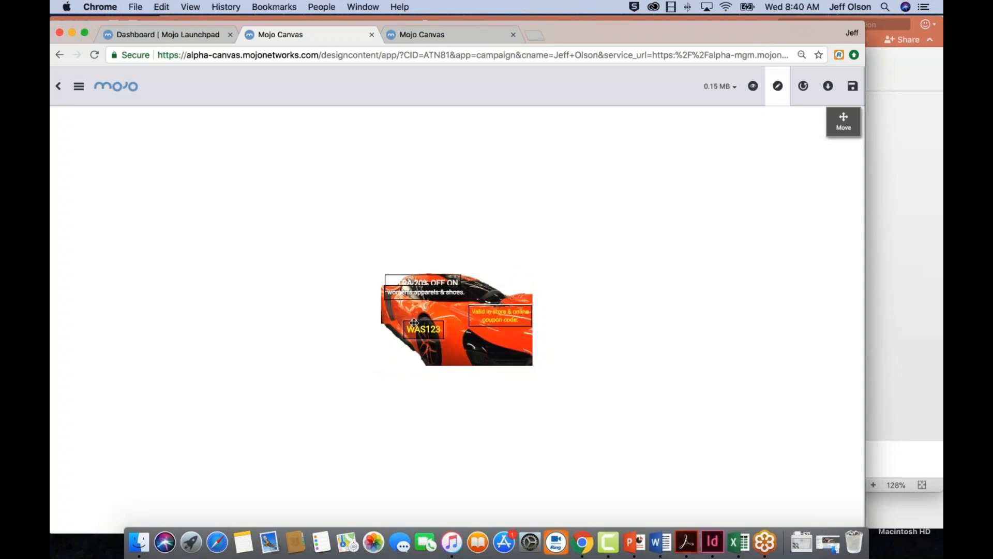
{"action": "left_click_drag", "start_coordinate": [413, 323], "coordinate": [489, 337]}
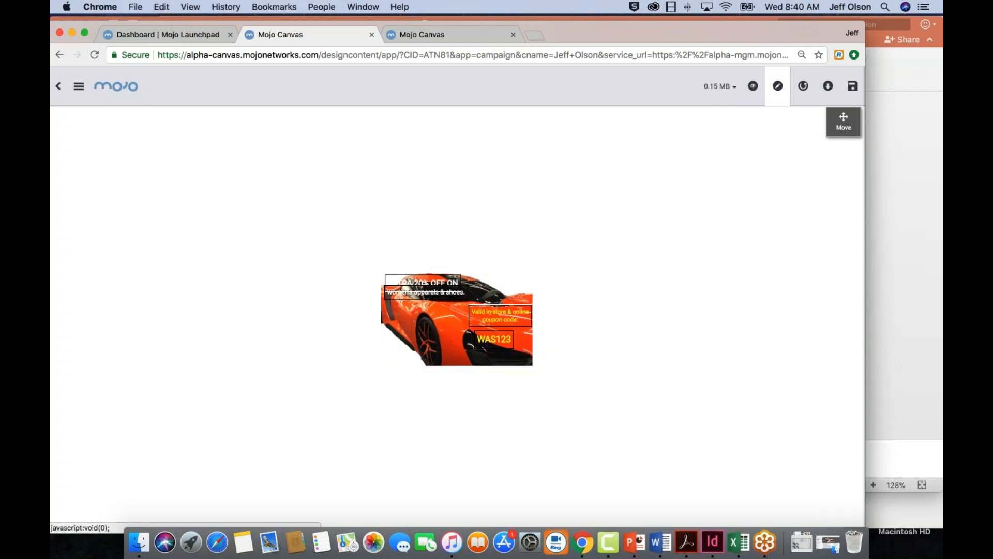
{"action": "left_click", "coordinate": [850, 116]}
Save the coupon to Main Campaign as "coupon 1"
{"action": "left_click", "coordinate": [853, 87]}
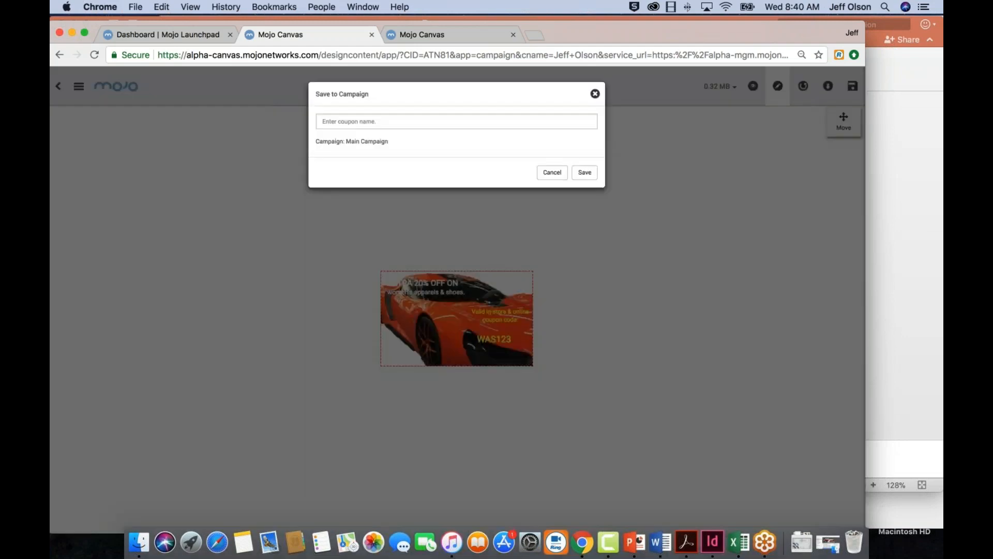
{"action": "left_click", "coordinate": [425, 121]}
{"action": "type", "text": "coupon 1"}
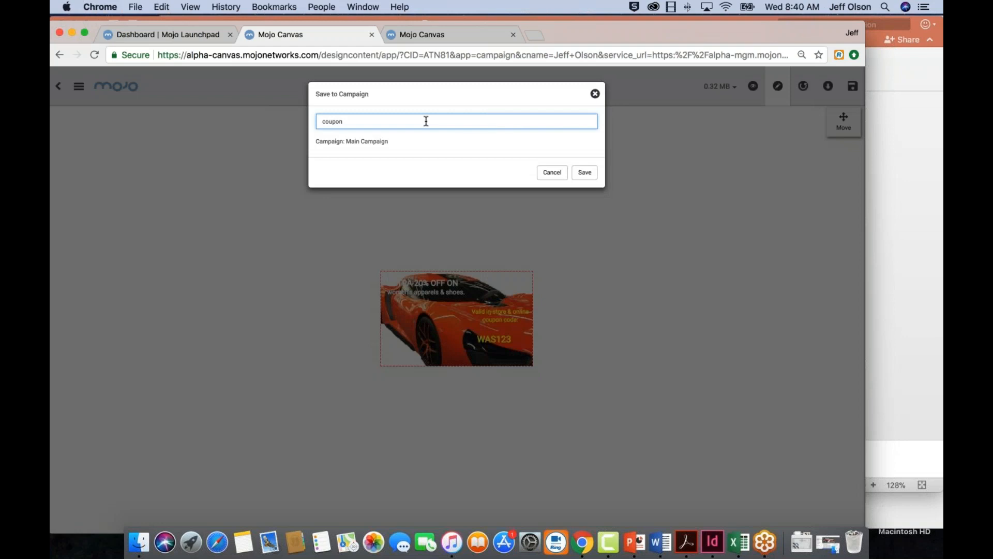
{"action": "left_click", "coordinate": [586, 172]}
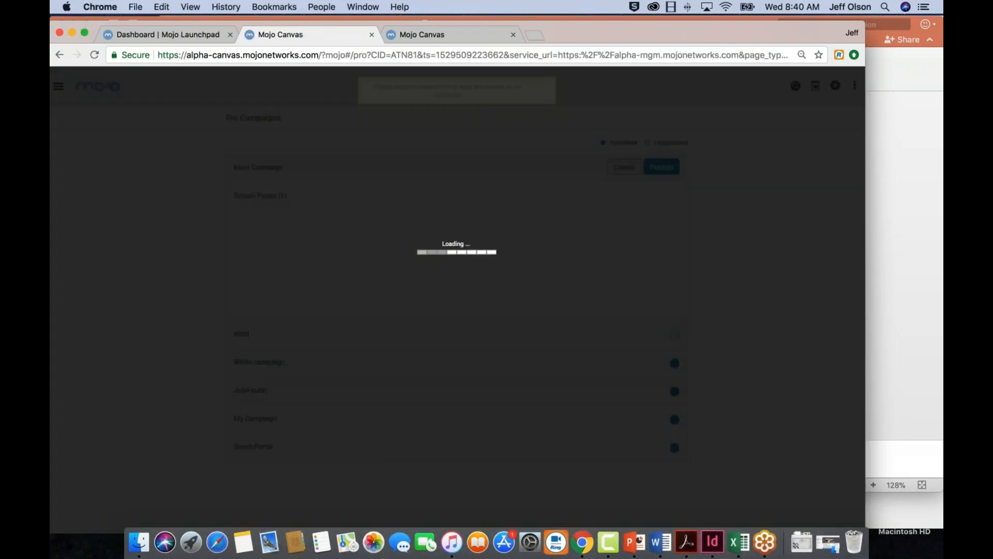
Try to publish Main Campaign without selecting its coupon
{"action": "scroll", "coordinate": [578, 236], "scroll_direction": "down", "scroll_amount": 3}
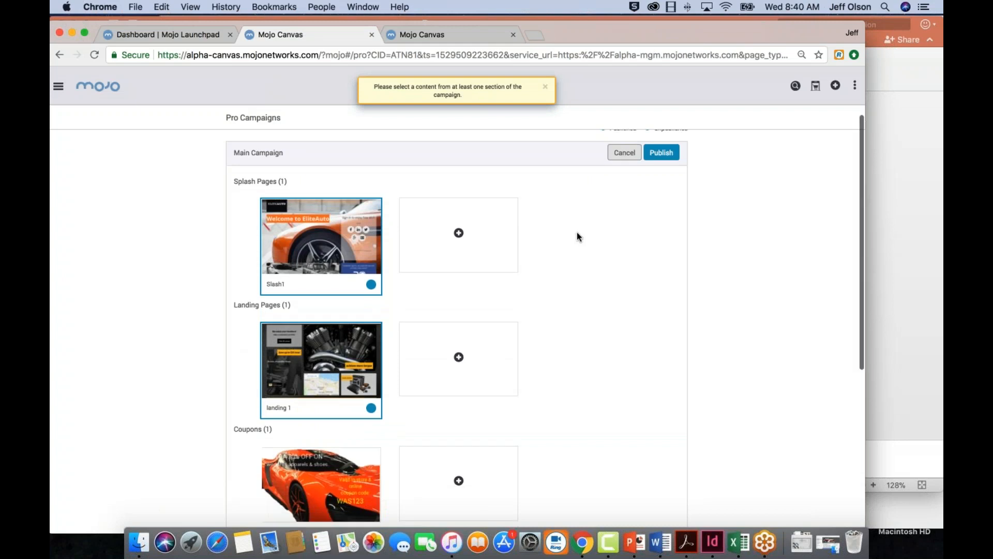
{"action": "scroll", "coordinate": [578, 237], "scroll_direction": "up", "scroll_amount": 2}
{"action": "scroll", "coordinate": [576, 233], "scroll_direction": "up", "scroll_amount": 1}
{"action": "scroll", "coordinate": [577, 233], "scroll_direction": "down", "scroll_amount": 1}
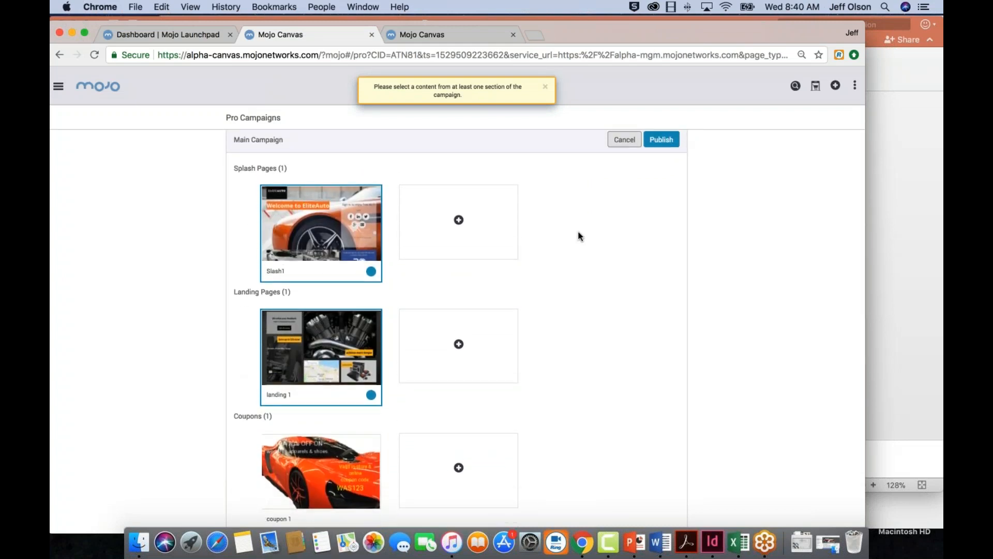
{"action": "scroll", "coordinate": [578, 232], "scroll_direction": "down", "scroll_amount": 3}
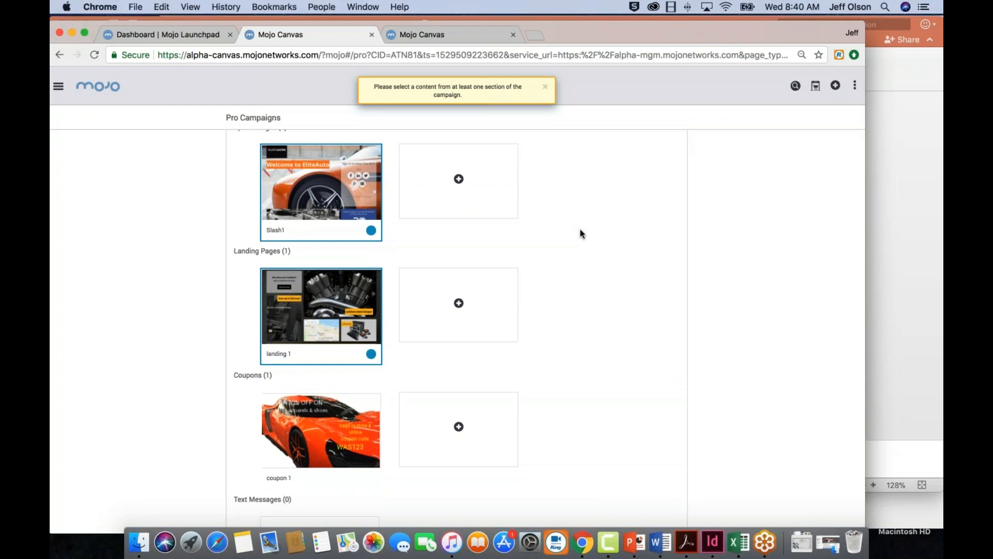
{"action": "scroll", "coordinate": [580, 232], "scroll_direction": "up", "scroll_amount": 4}
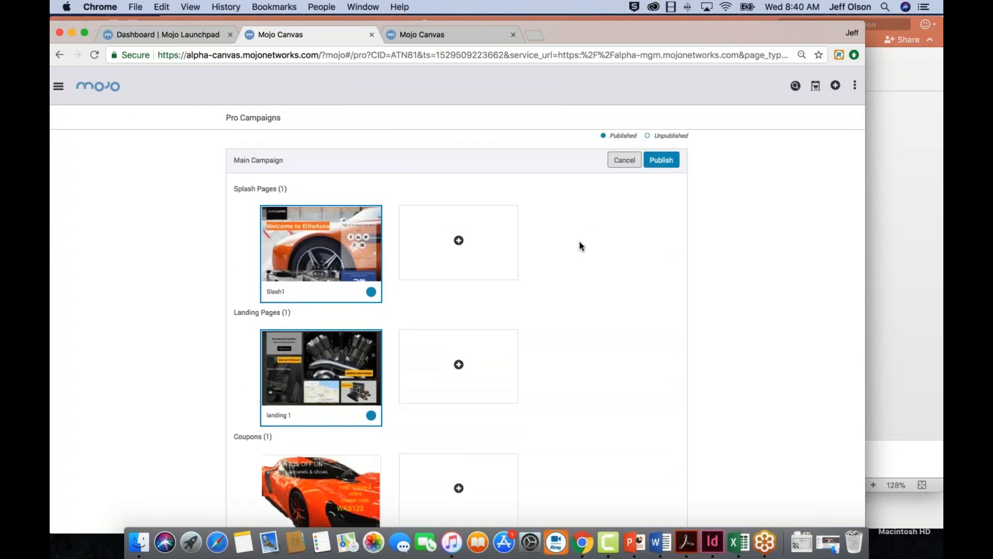
{"action": "scroll", "coordinate": [579, 240], "scroll_direction": "down", "scroll_amount": 1}
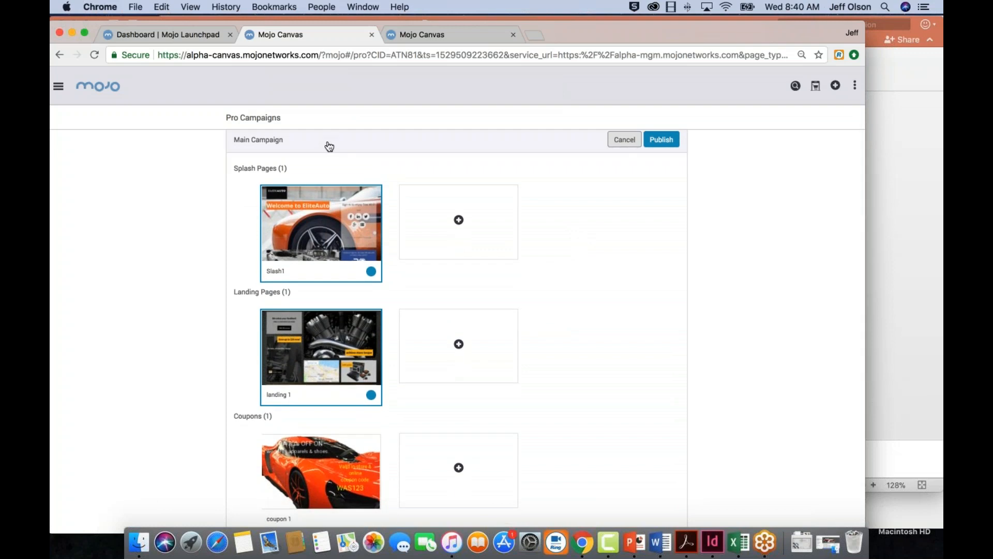
{"action": "left_click", "coordinate": [661, 139]}
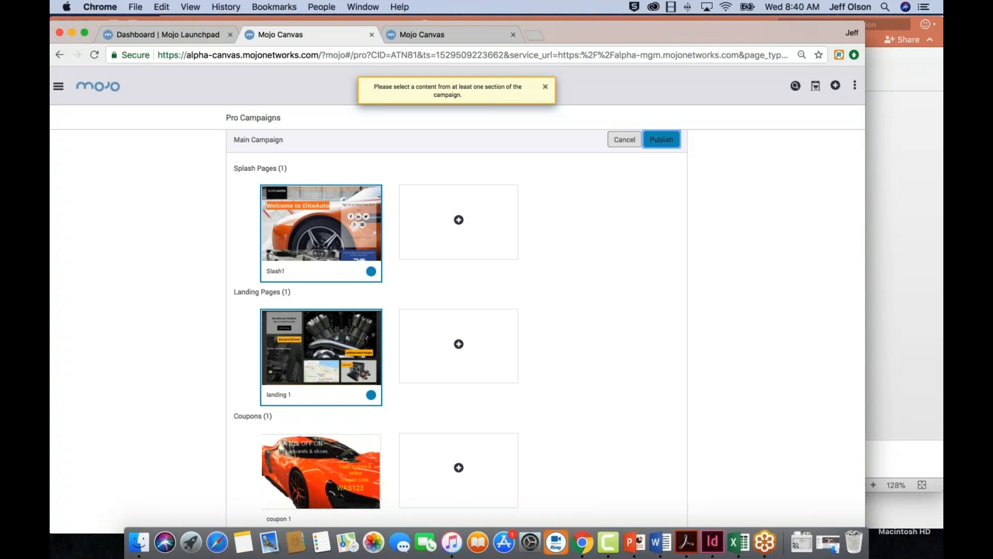
{"action": "left_click", "coordinate": [545, 87]}
{"action": "left_click", "coordinate": [661, 139]}
Select "coupon 1" in the Coupons section and publish Main Campaign
{"action": "scroll", "coordinate": [441, 289], "scroll_direction": "down", "scroll_amount": 3}
{"action": "scroll", "coordinate": [442, 291], "scroll_direction": "down", "scroll_amount": 5}
{"action": "left_click", "coordinate": [357, 290]}
{"action": "scroll", "coordinate": [632, 284], "scroll_direction": "up", "scroll_amount": 9}
{"action": "left_click", "coordinate": [662, 166]}
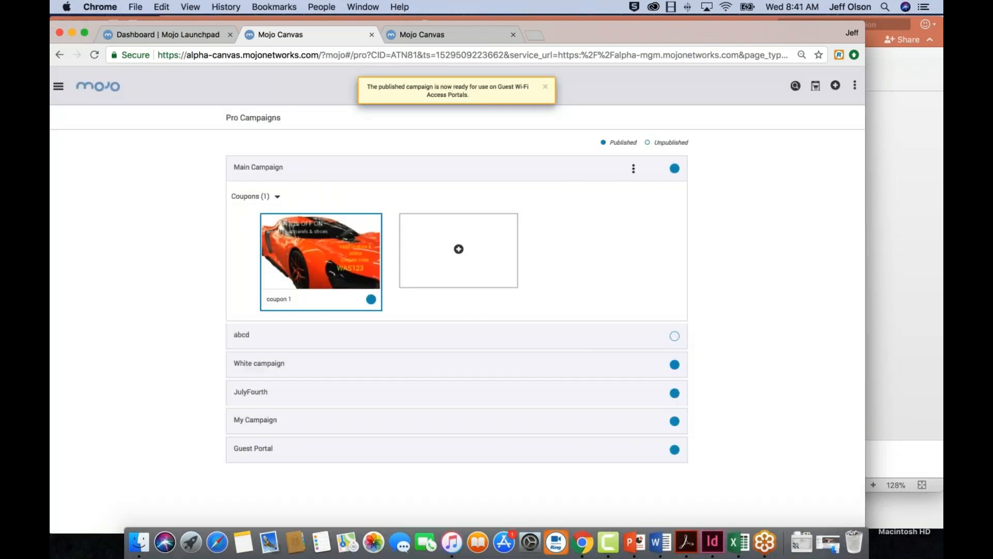
Review the splash pages of Main Campaign and of Guest Portal in the Pro Campaigns list
{"action": "left_click", "coordinate": [305, 168]}
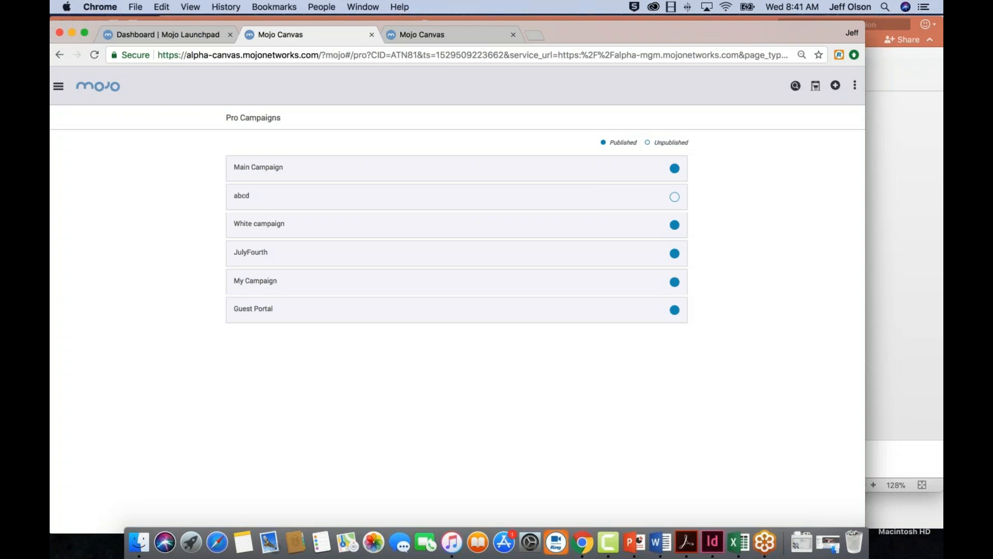
{"action": "left_click", "coordinate": [250, 166]}
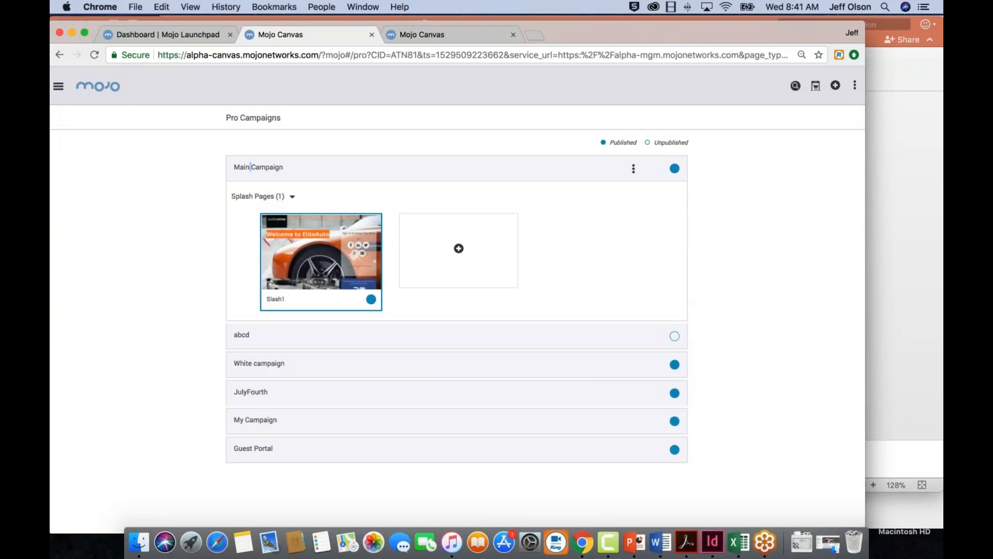
{"action": "left_click", "coordinate": [254, 448]}
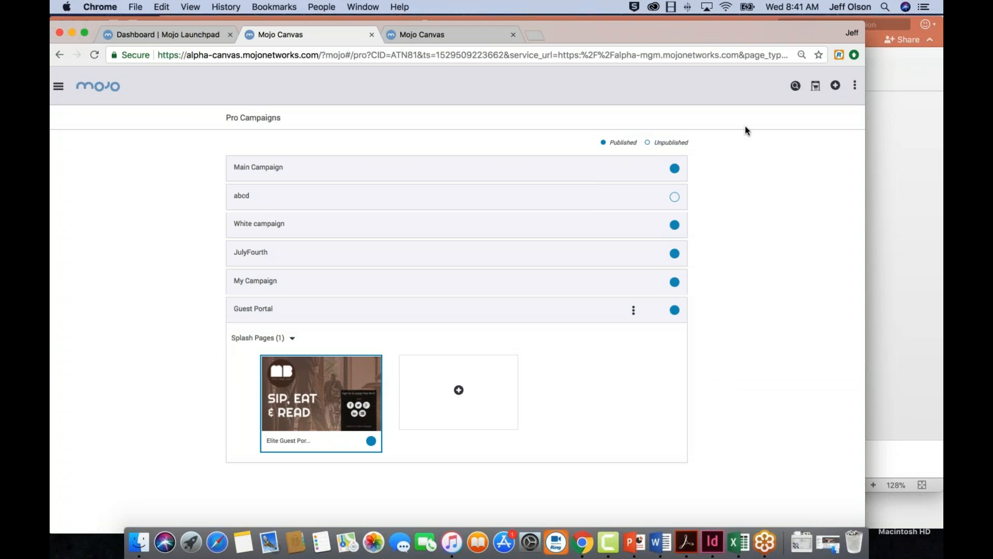
Switch to the PowerPoint presentation and start the slide show from slide 9, "Product Demo"
{"action": "left_click_drag", "start_coordinate": [645, 30], "coordinate": [694, 34]}
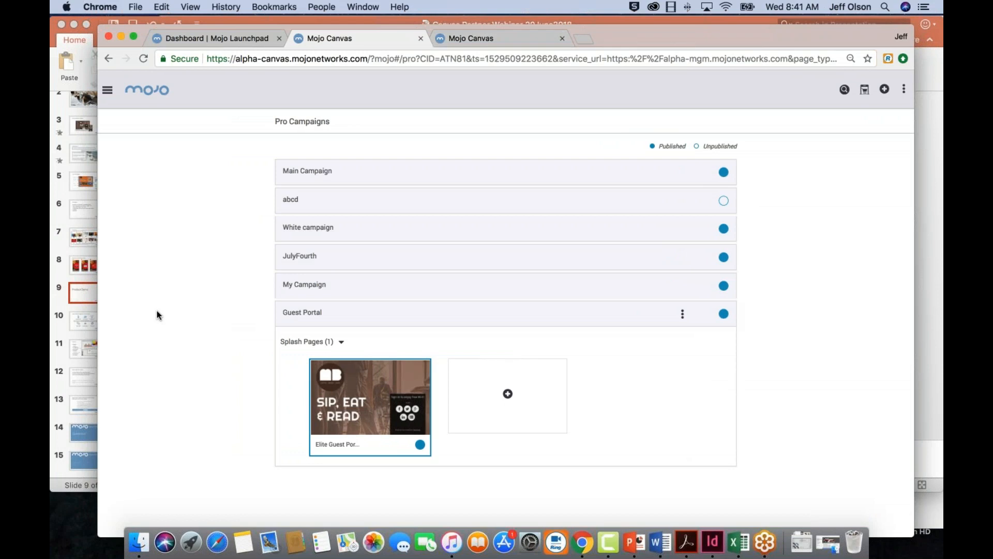
{"action": "left_click", "coordinate": [80, 290]}
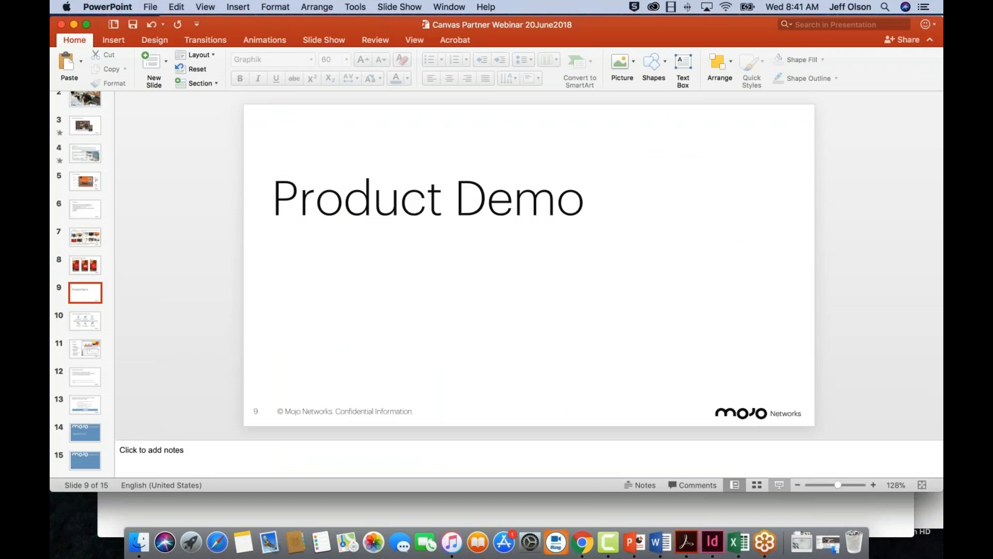
{"action": "left_click", "coordinate": [779, 485]}
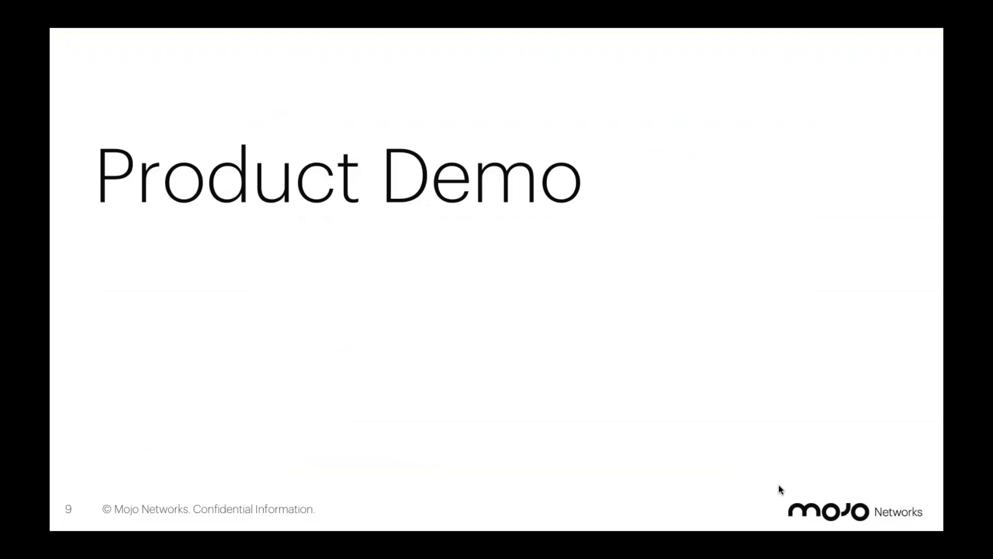